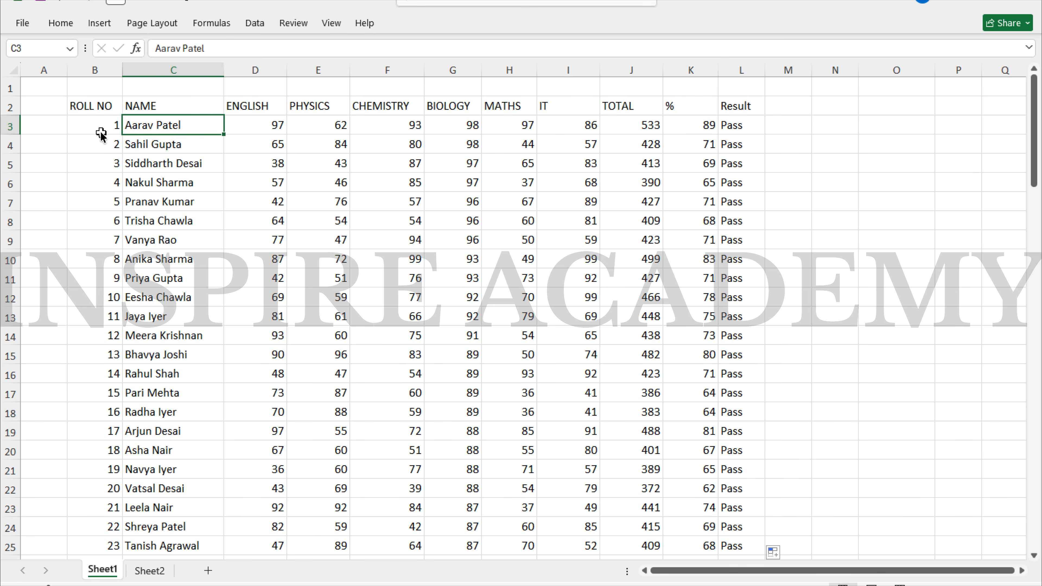
- Apply All Borders to the entire student marks table, B2:L102
click(95, 106)
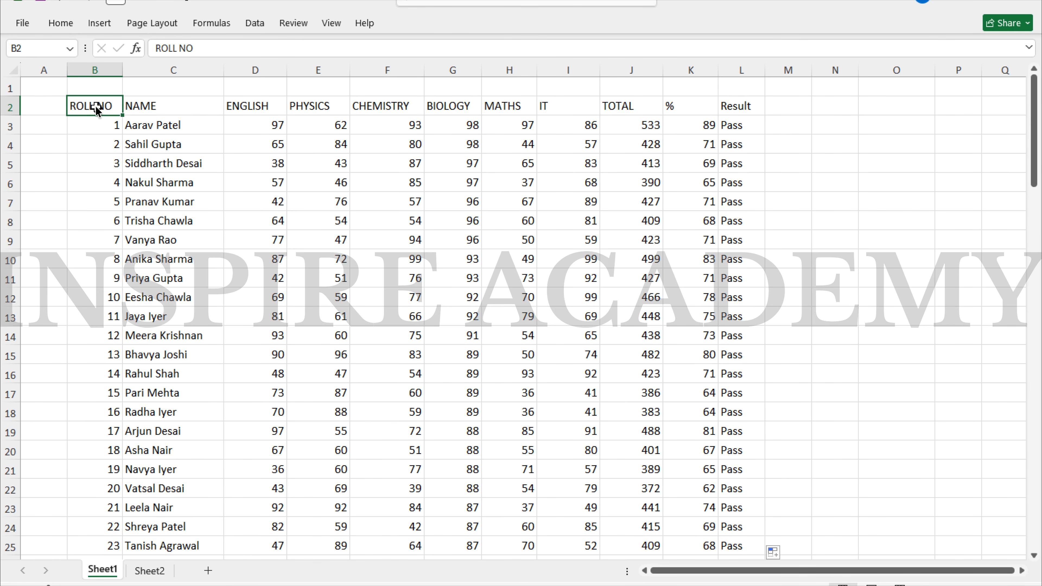
key(ctrl+shift+Right)
key(ctrl+shift+Down)
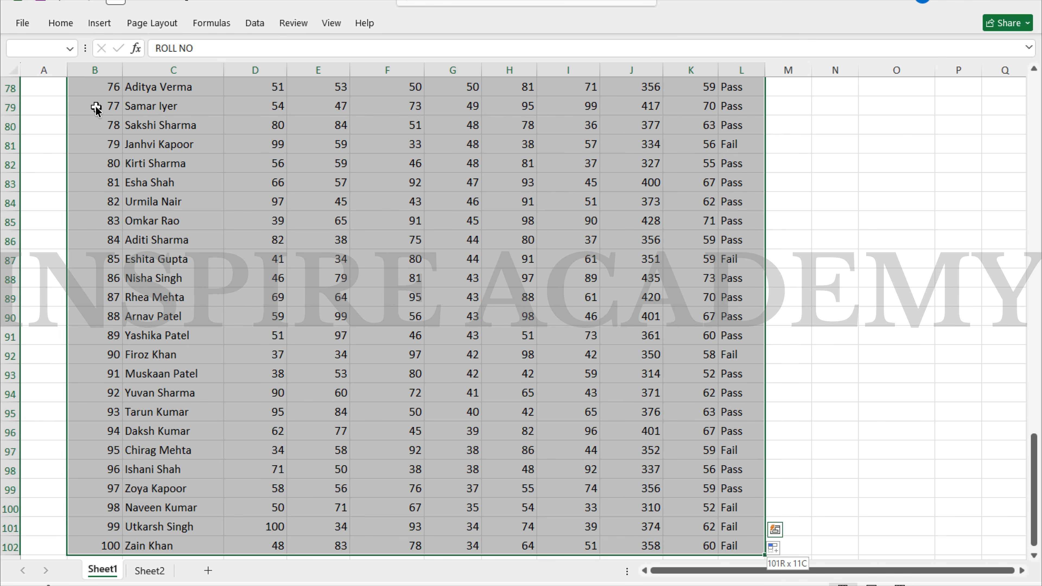
click(62, 25)
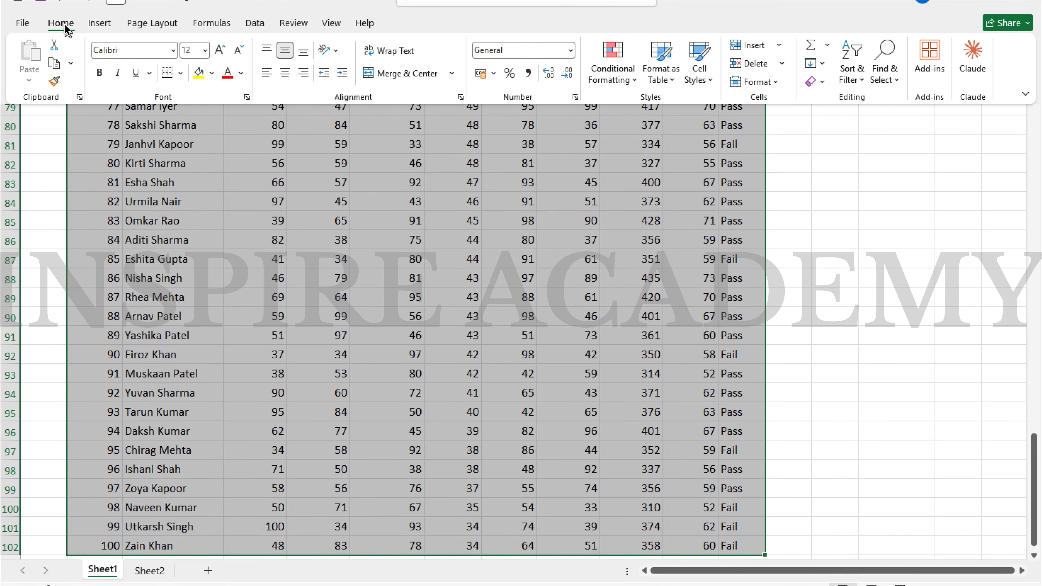
click(180, 73)
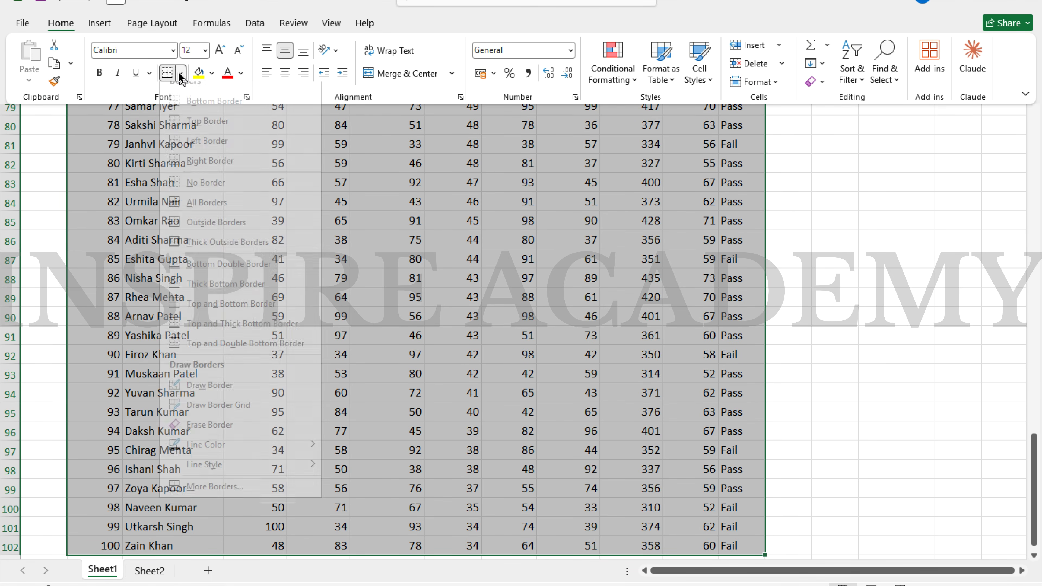
click(200, 215)
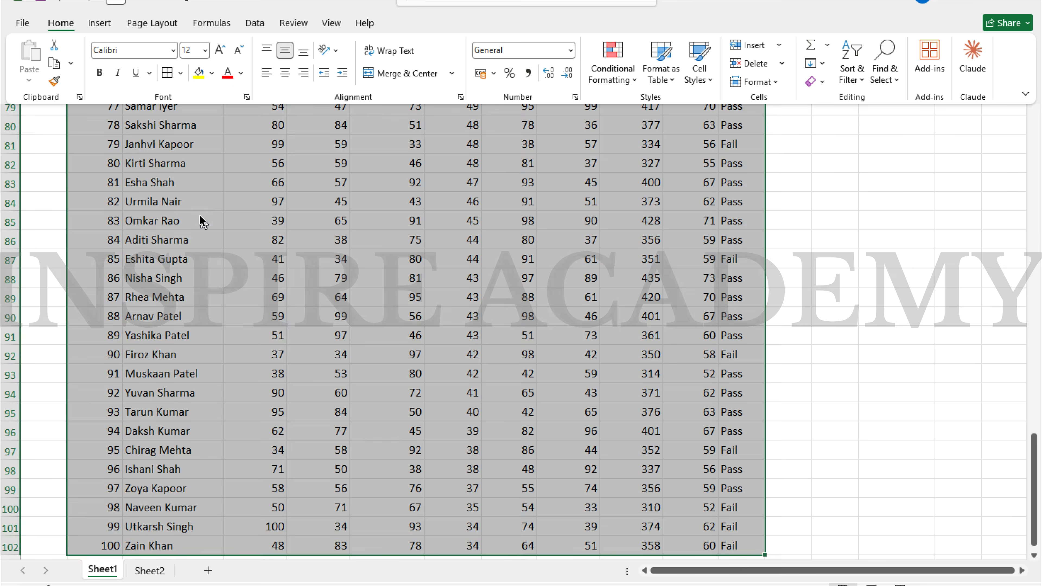
scroll(202, 221, up, 20)
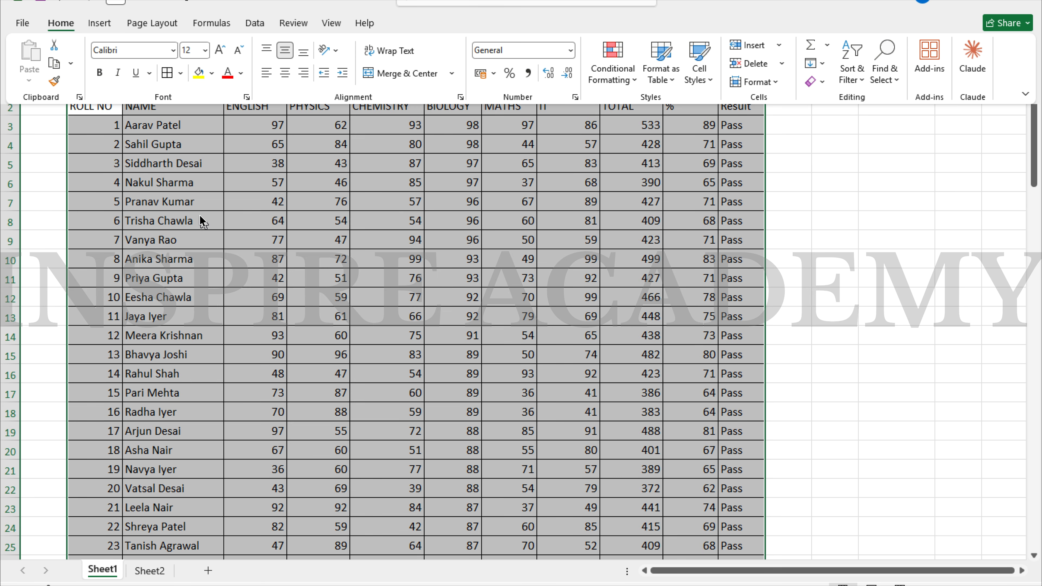
- Remove every border from the marks table with the No Border option
click(177, 74)
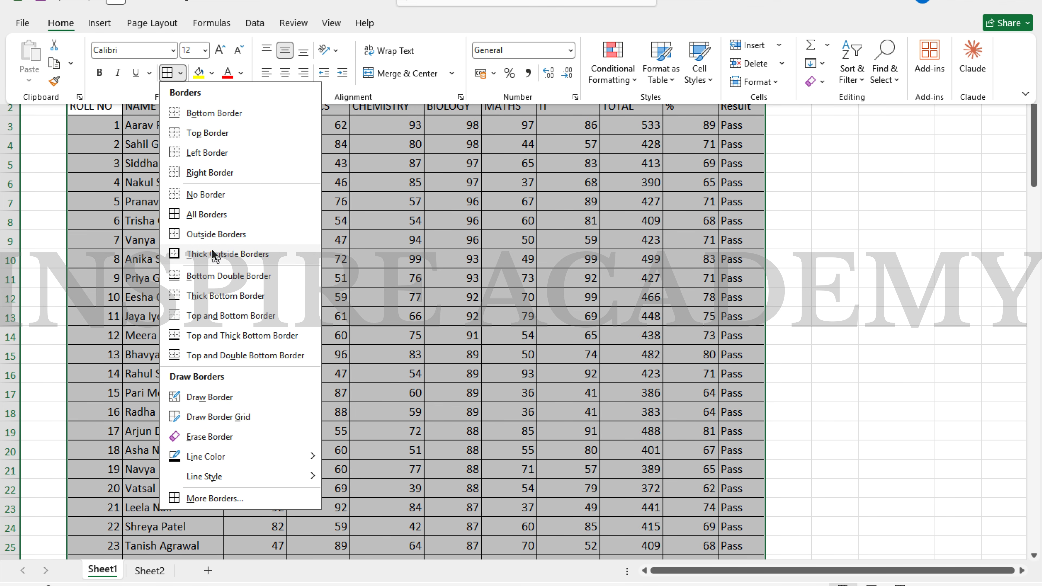
click(204, 198)
click(249, 240)
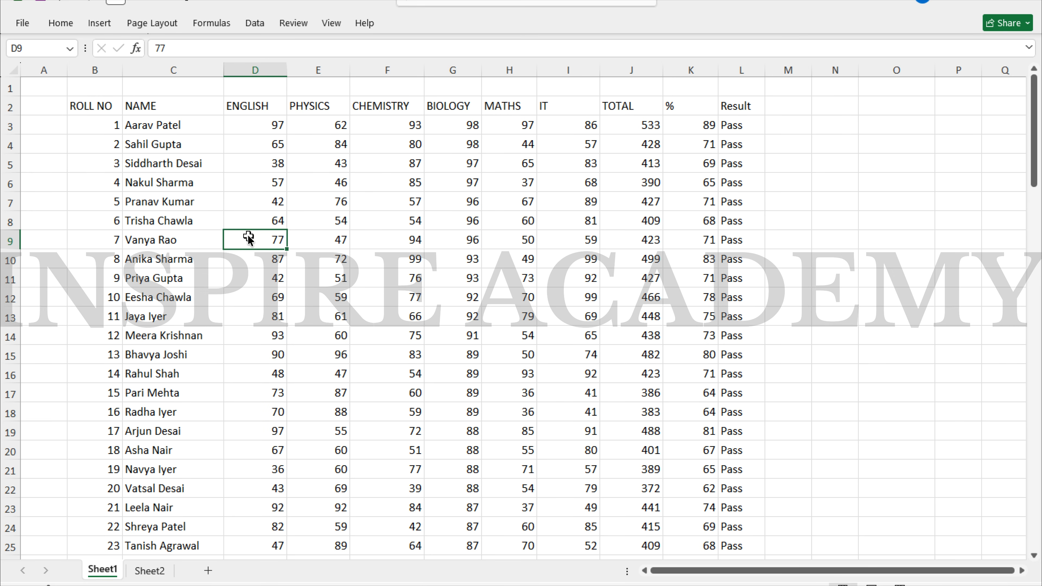
- Put All Borders on the whole marks table, from the ROLL NO header in B2 through L102
click(86, 103)
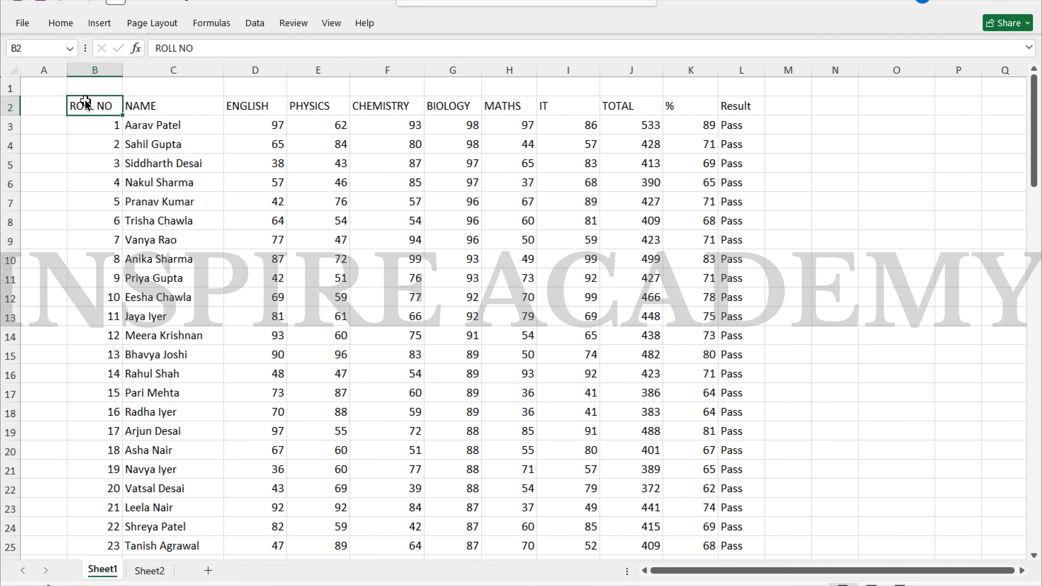
key(ctrl+shift+Right)
key(ctrl+shift+Down)
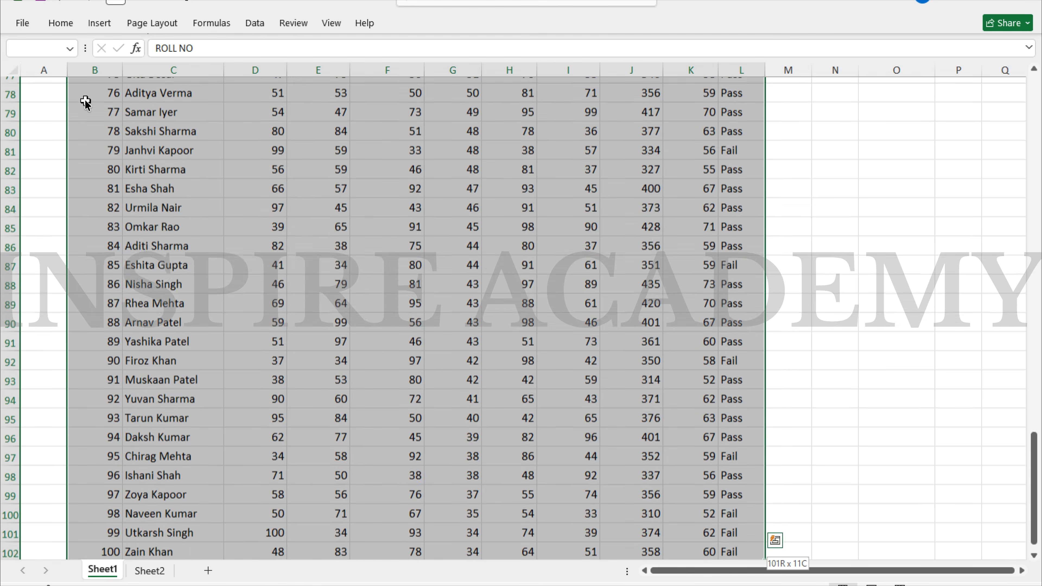
click(61, 23)
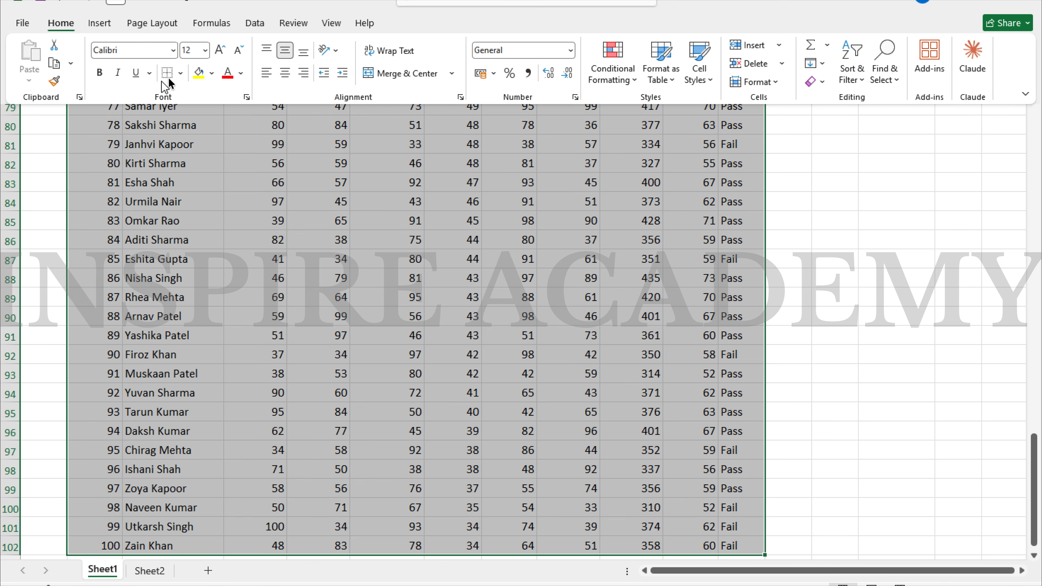
click(181, 75)
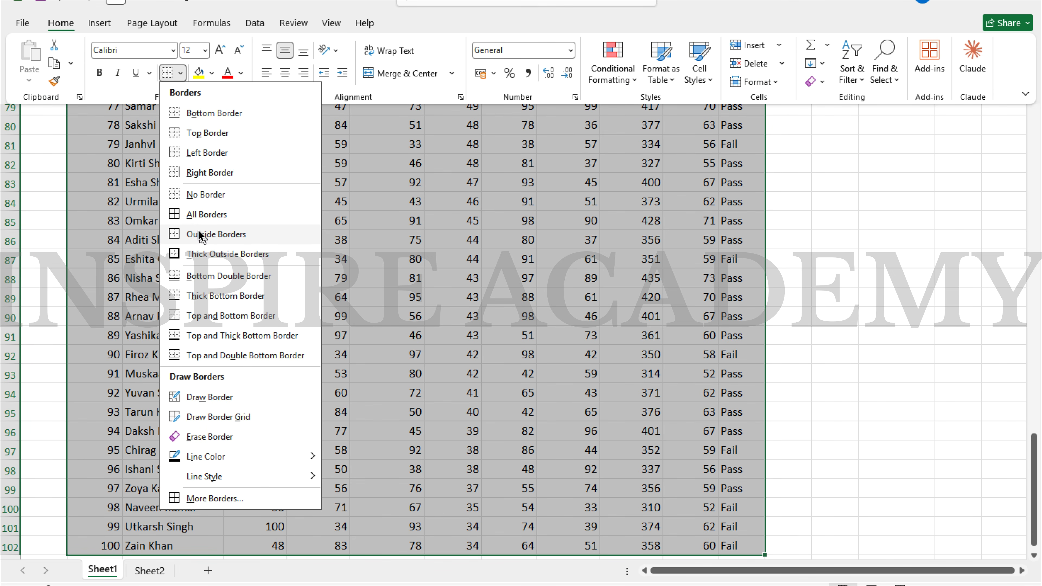
click(201, 217)
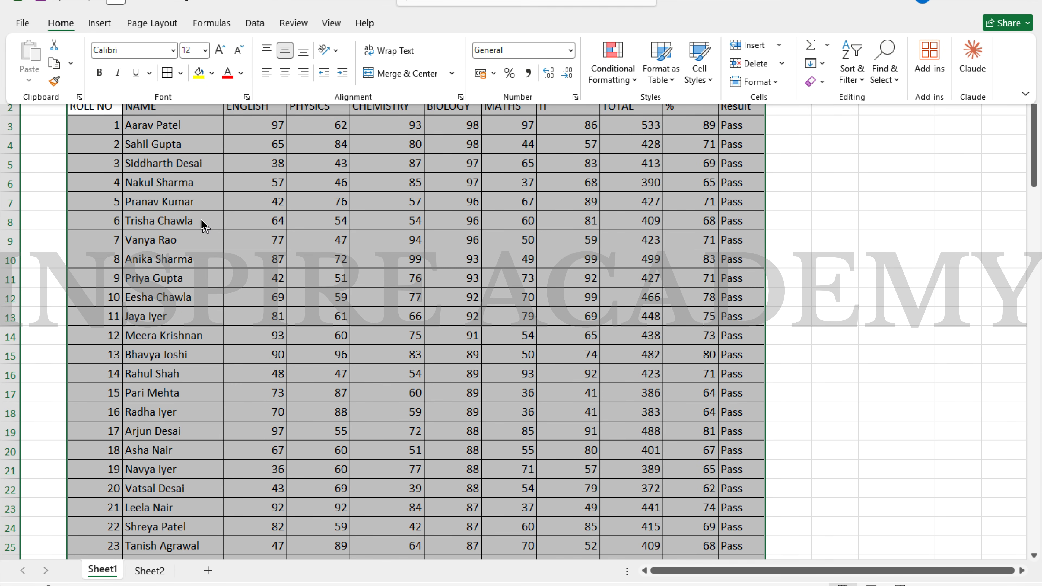
scroll(201, 220, down, 5)
scroll(201, 220, up, 5)
click(173, 51)
click(401, 156)
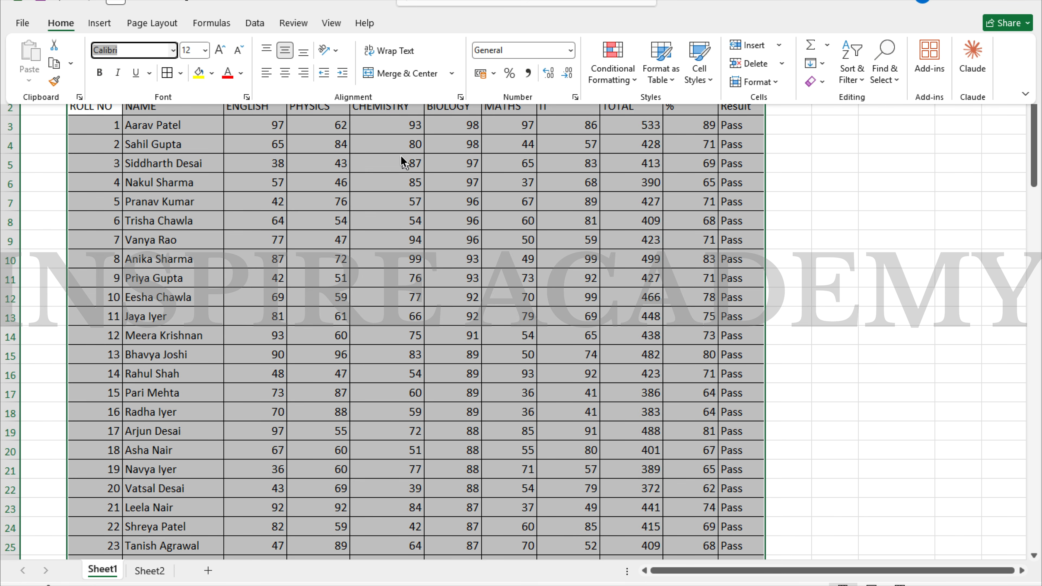
click(111, 107)
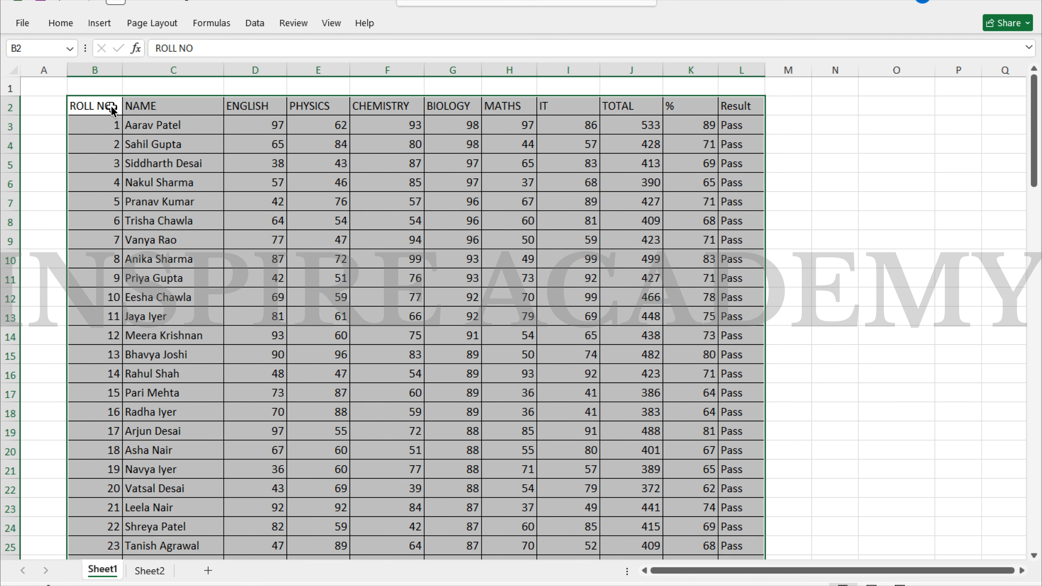
- Set the font of the header row, B2:L2, to Amasis MT Pro Black
key(ctrl+shift+End)
key(Left)
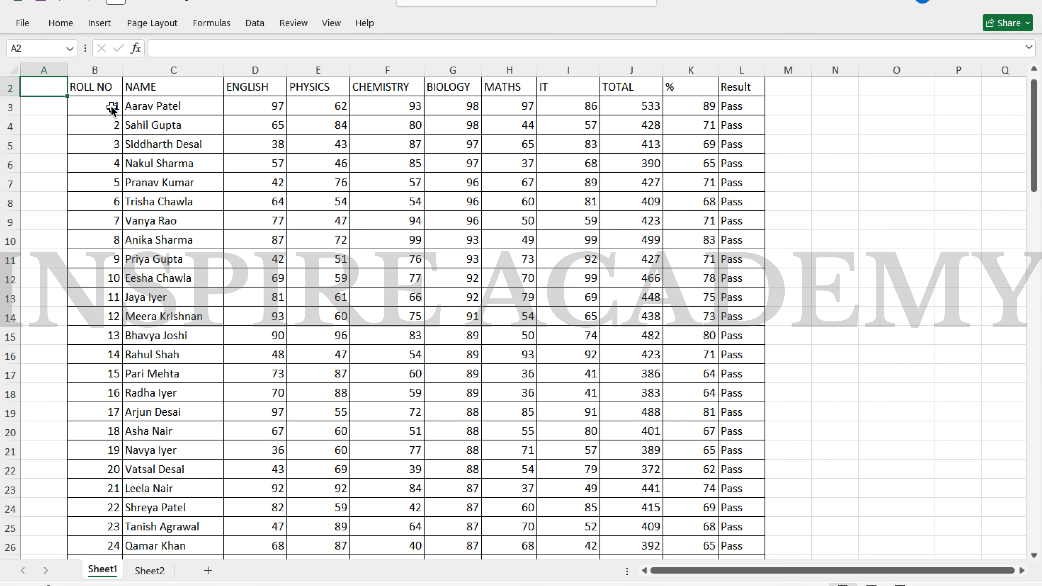
key(Right)
key(shift+Right)
key(shift+Right)
key(shift+Right)
key(shift+Right)
key(shift+Right)
key(shift+Right)
key(shift+Right)
key(shift+Right)
key(shift+Right)
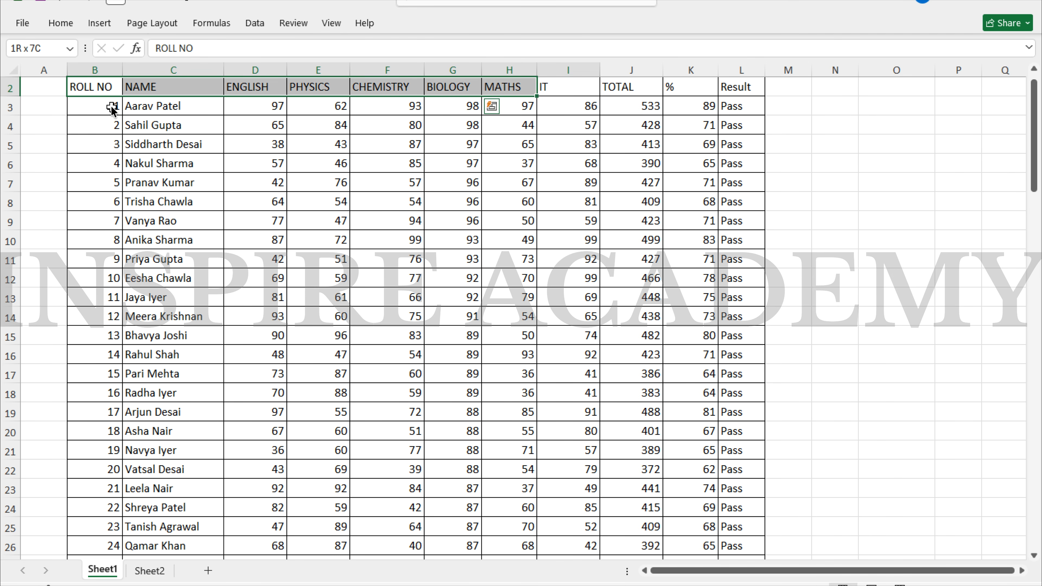
key(shift+Right)
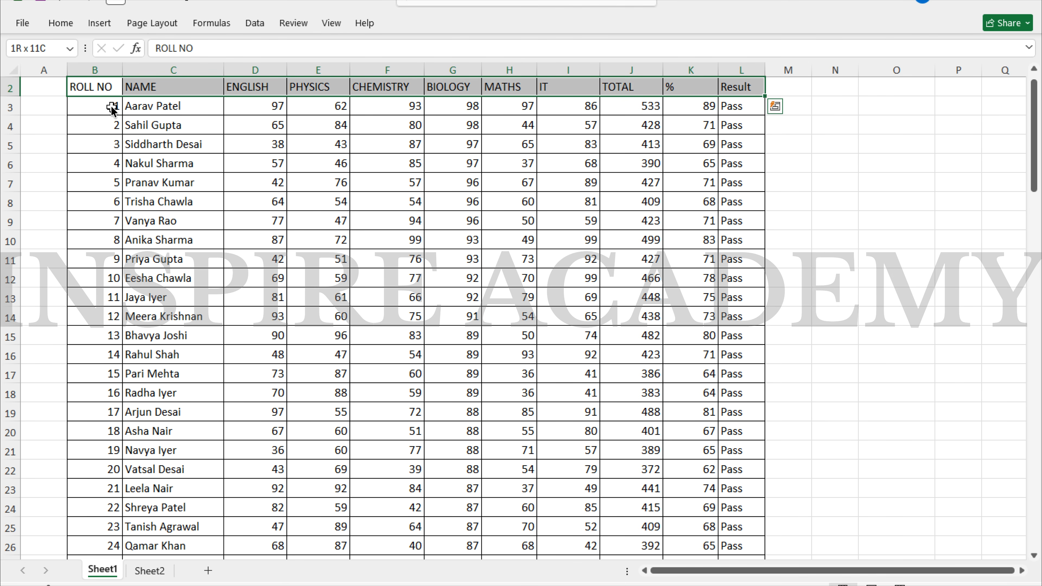
click(57, 25)
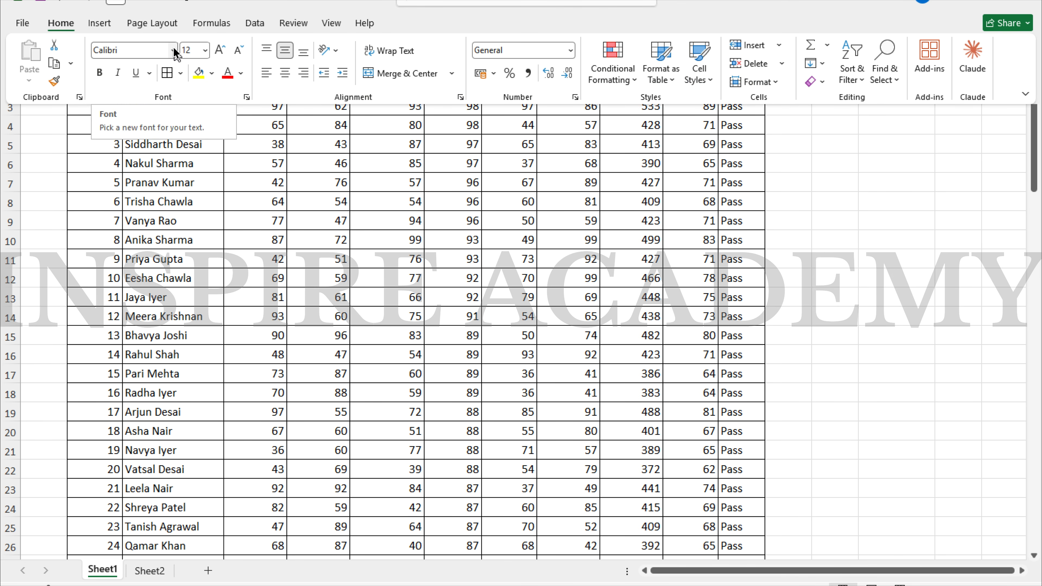
click(174, 50)
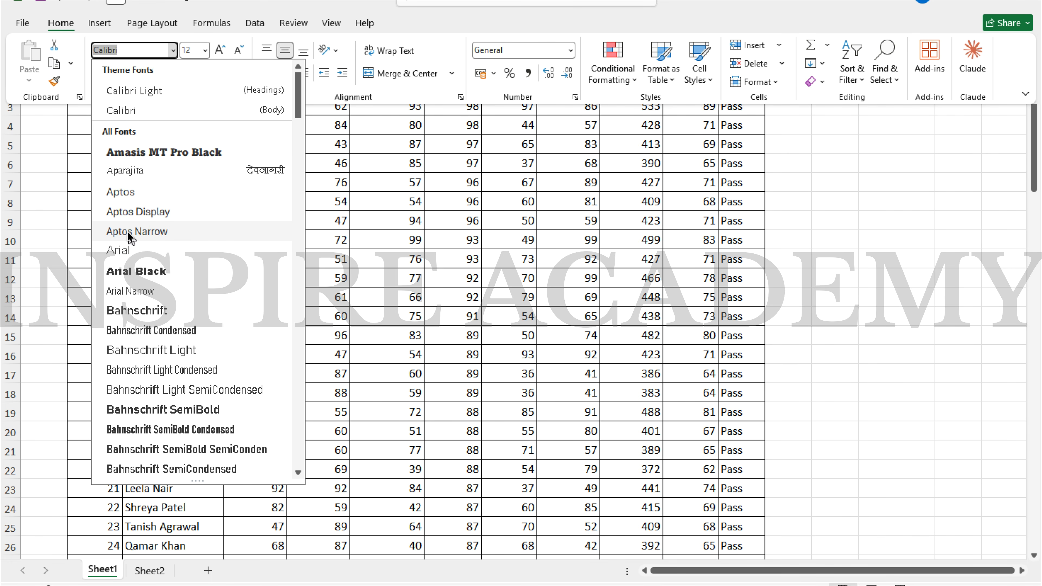
click(141, 152)
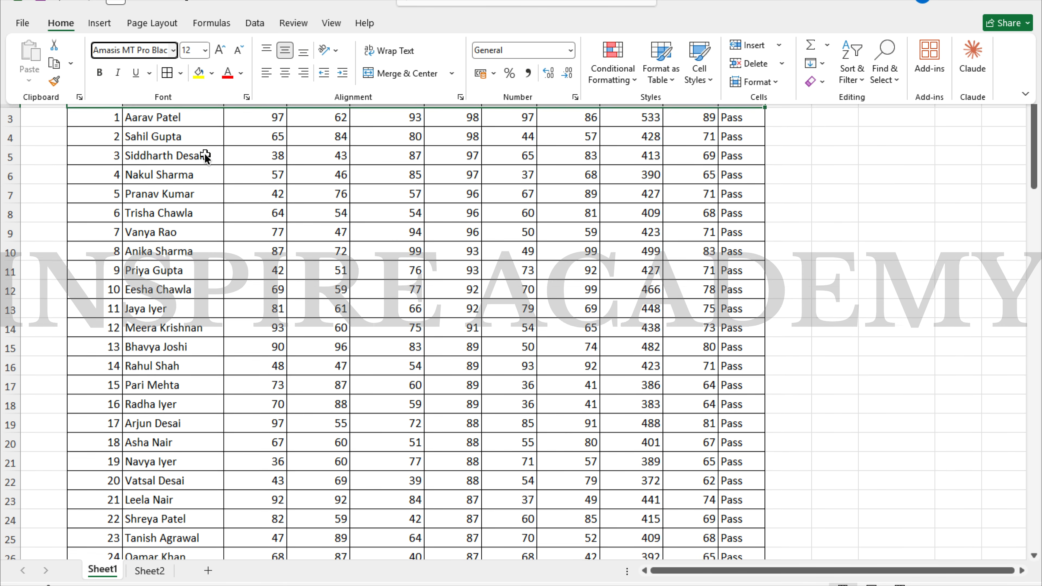
click(205, 156)
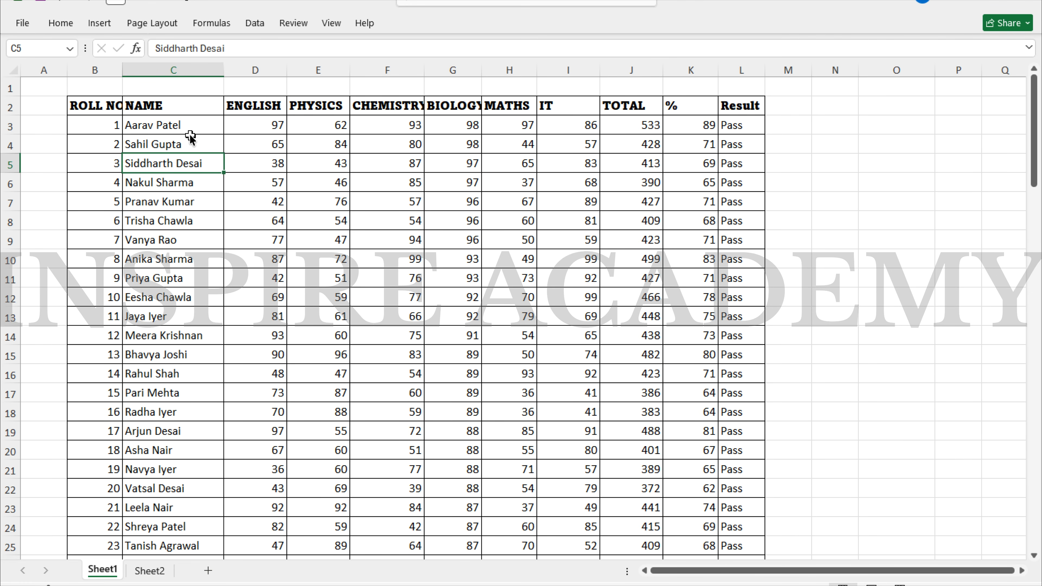
- Add Thick Outside Borders to the ROLL NO header cell, B2
click(100, 107)
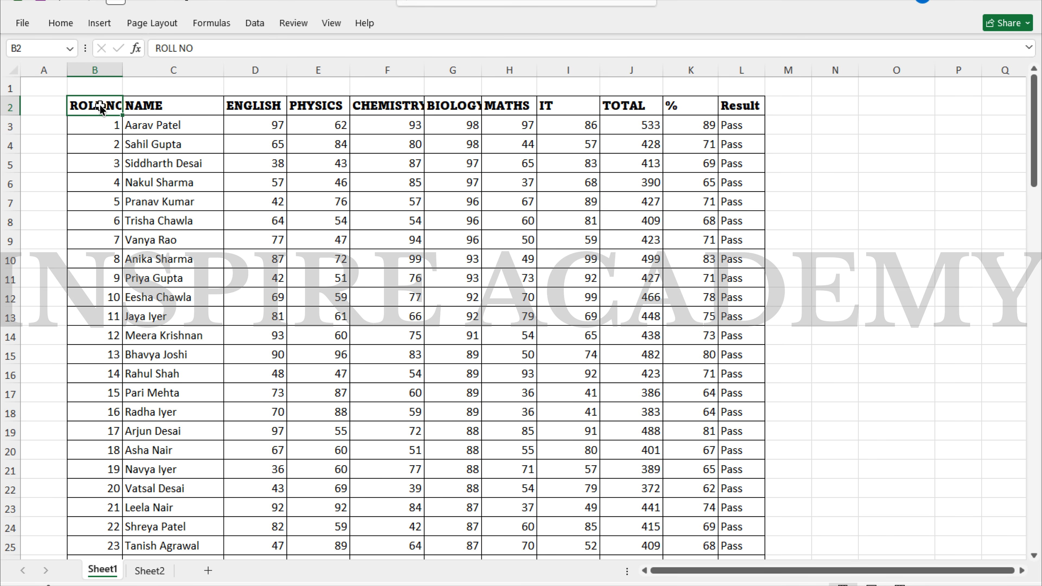
click(61, 25)
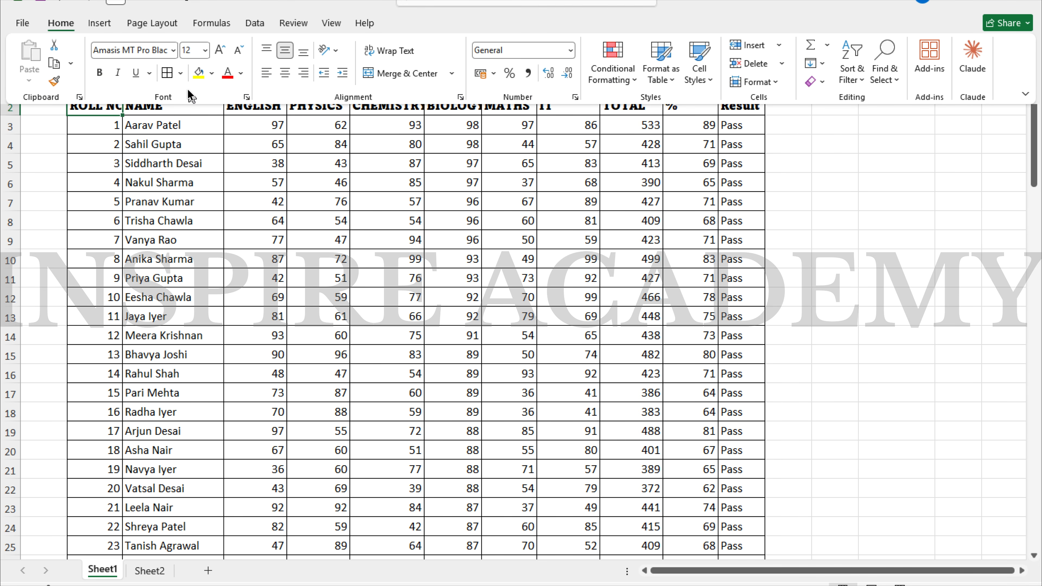
click(181, 72)
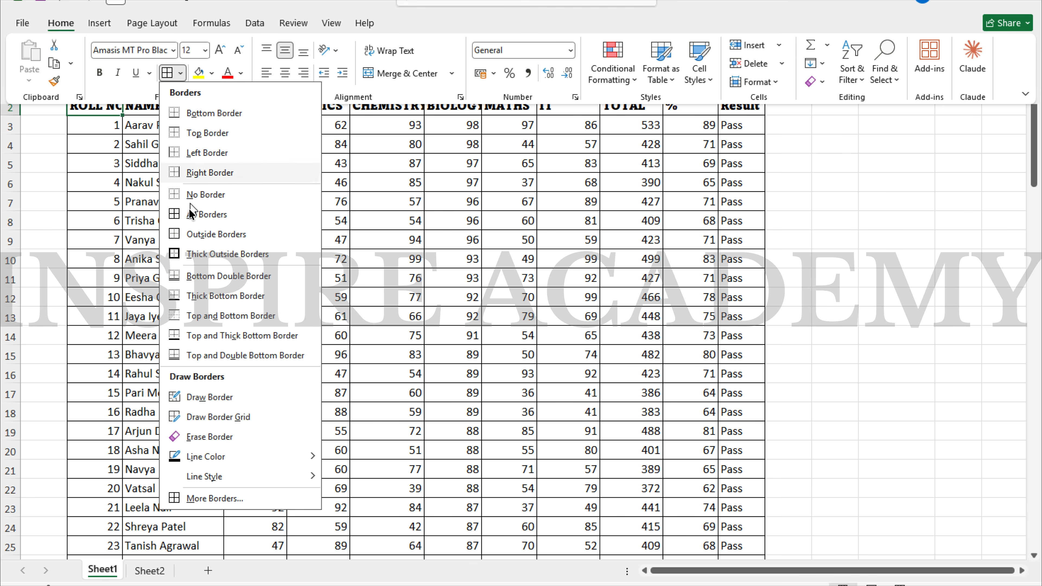
click(189, 254)
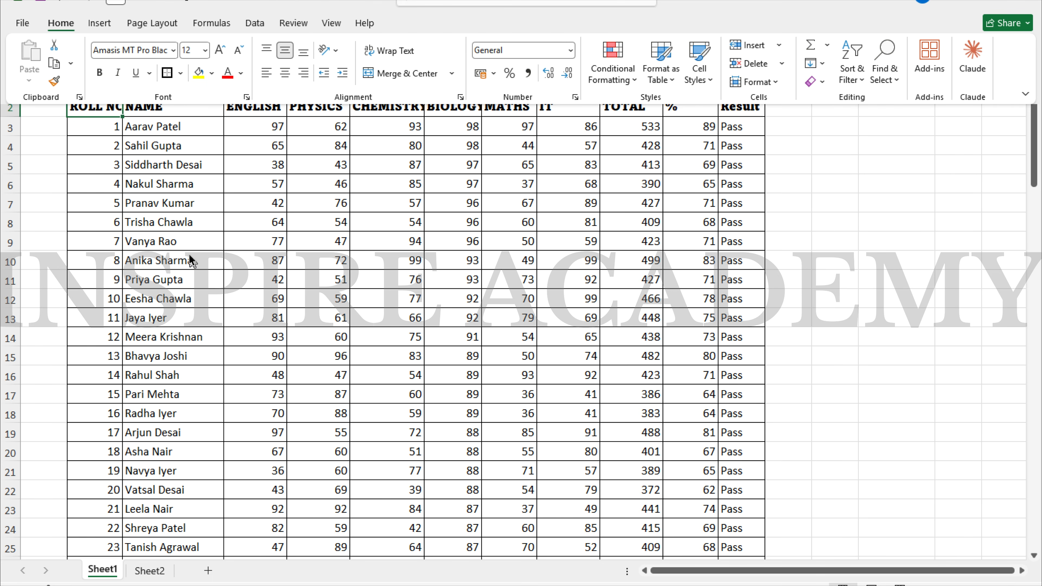
click(72, 197)
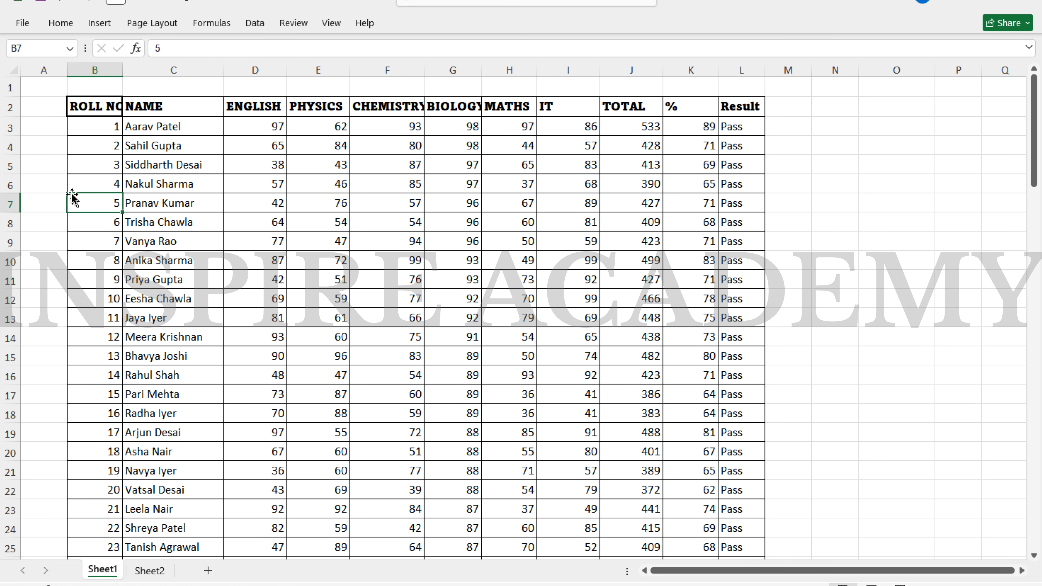
- Copy the formatting of the ROLL NO header cell onto the other headers, C2:L2, with Format Painter
click(75, 108)
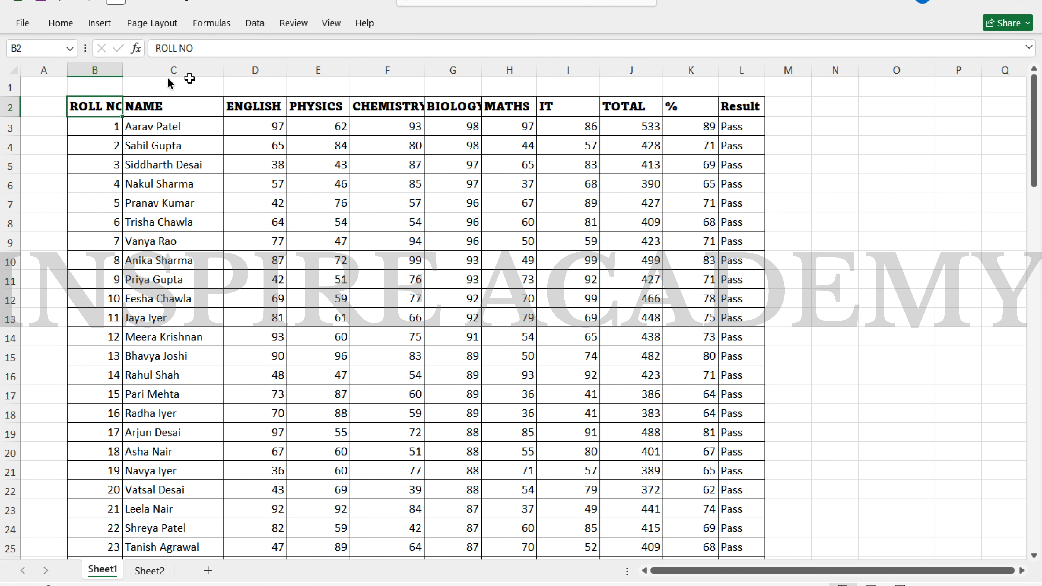
click(60, 23)
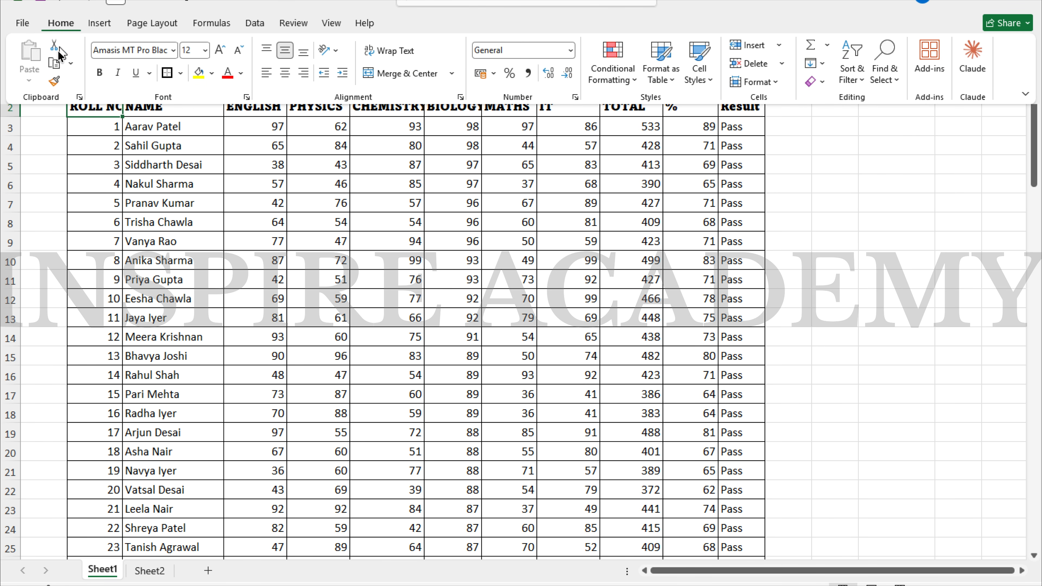
click(54, 81)
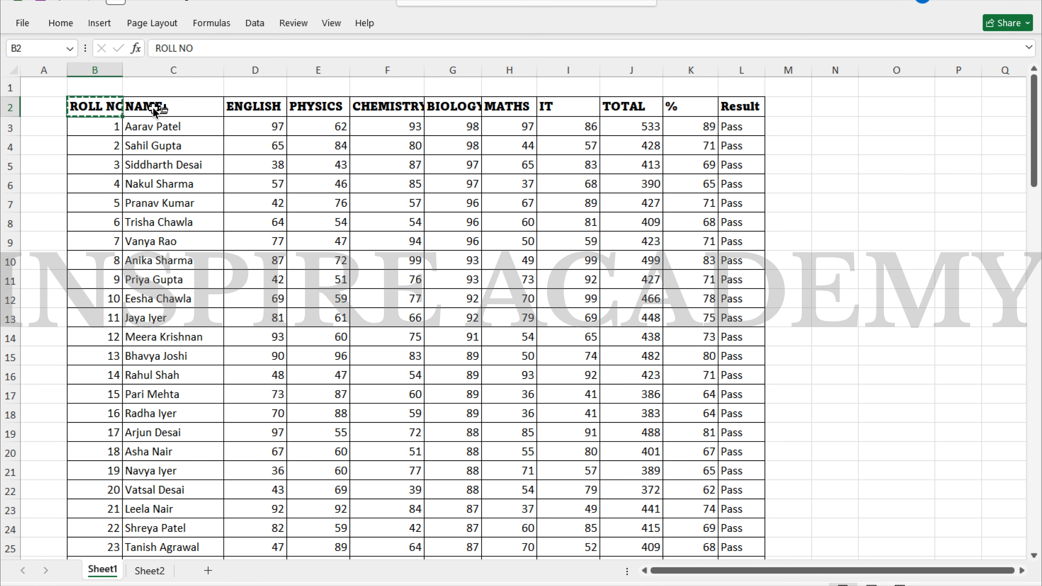
drag(153, 108, 744, 119)
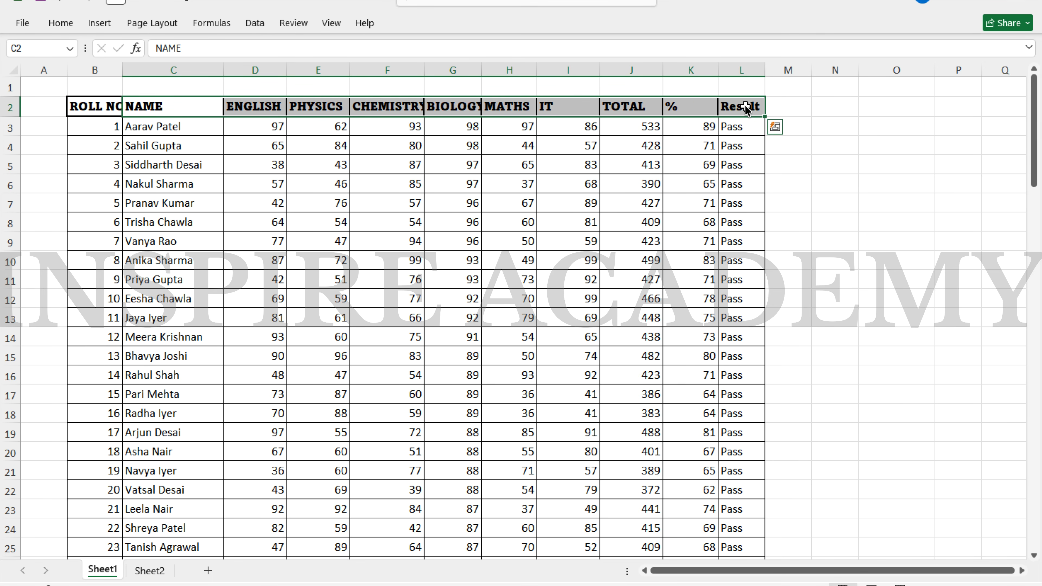
click(832, 138)
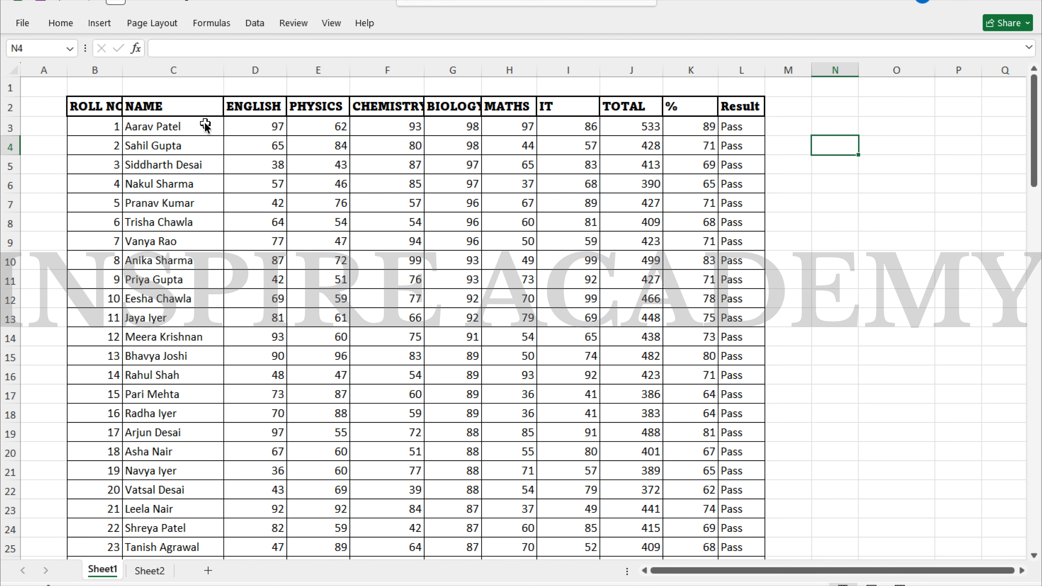
- AutoFit the width of all columns in the sheet to their contents
key(ctrl+a)
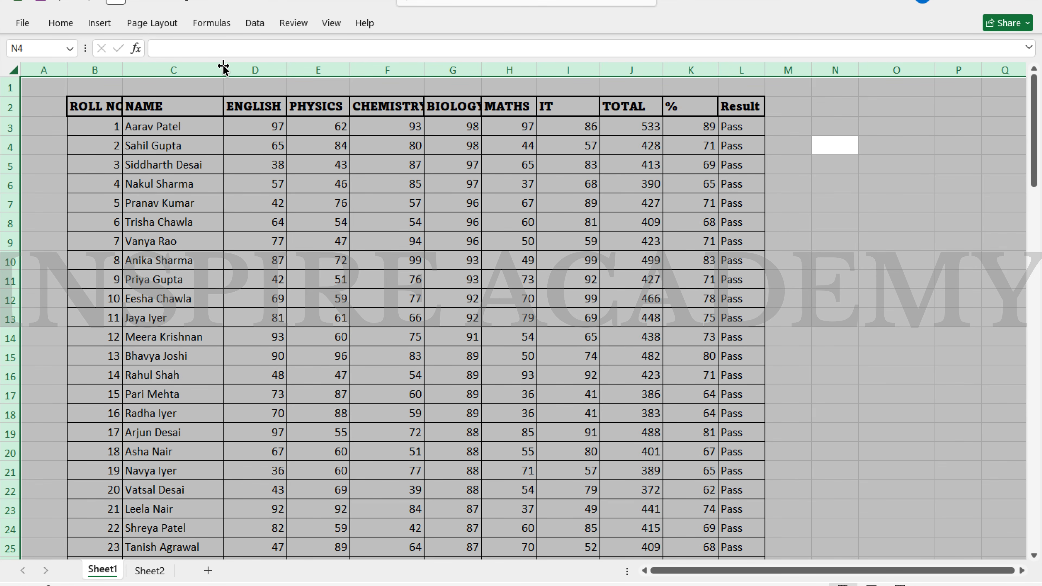
double_click(223, 67)
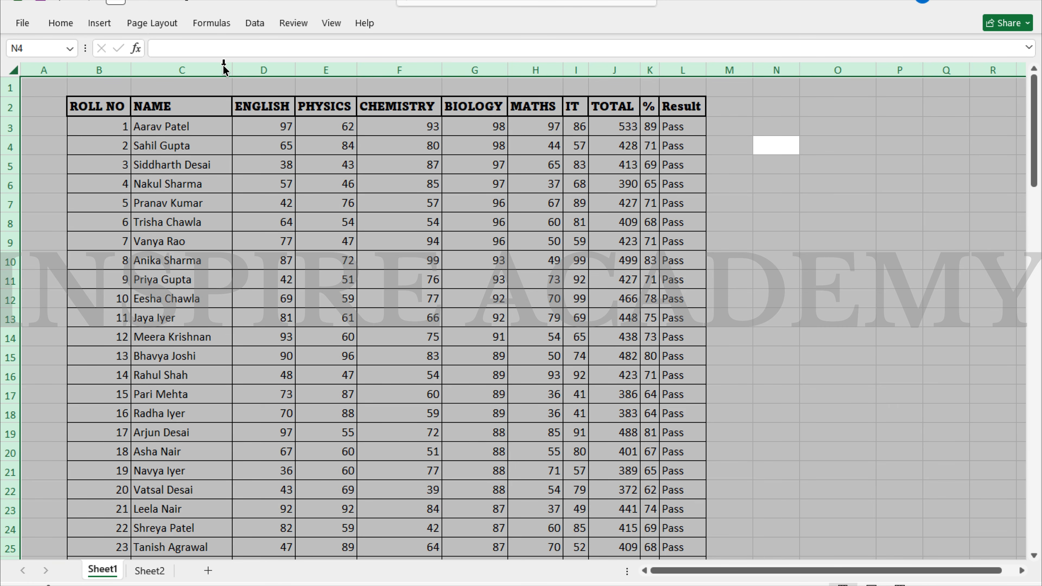
click(558, 117)
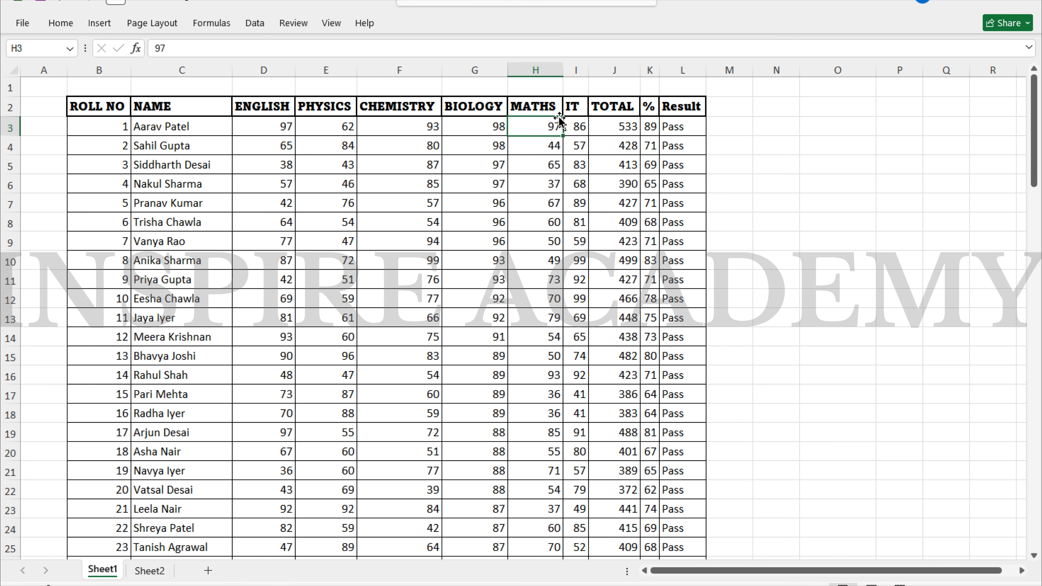
- Show the % column values, K3:K102, with two decimal places
click(651, 129)
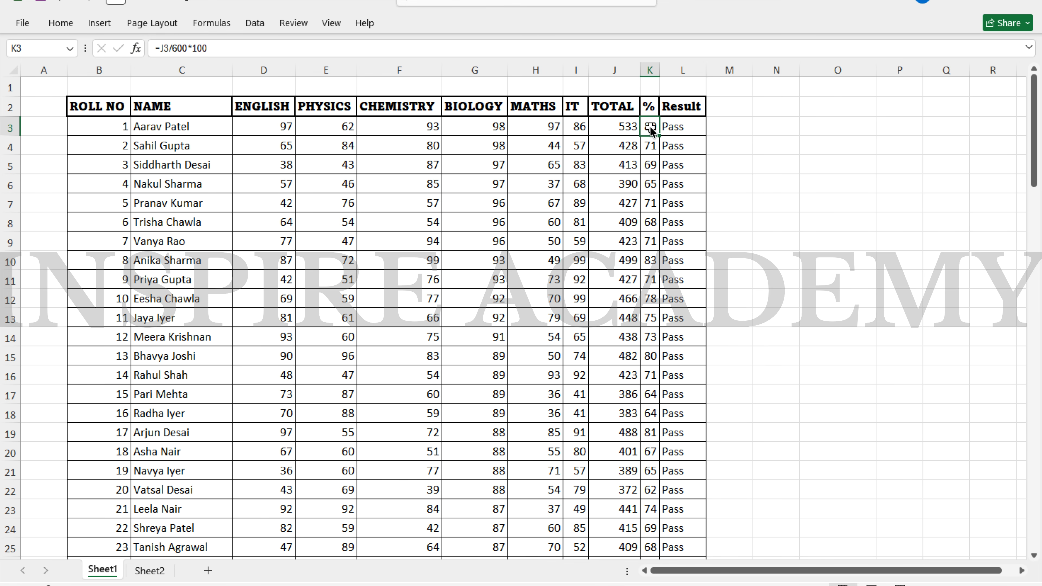
key(ctrl+shift+Down)
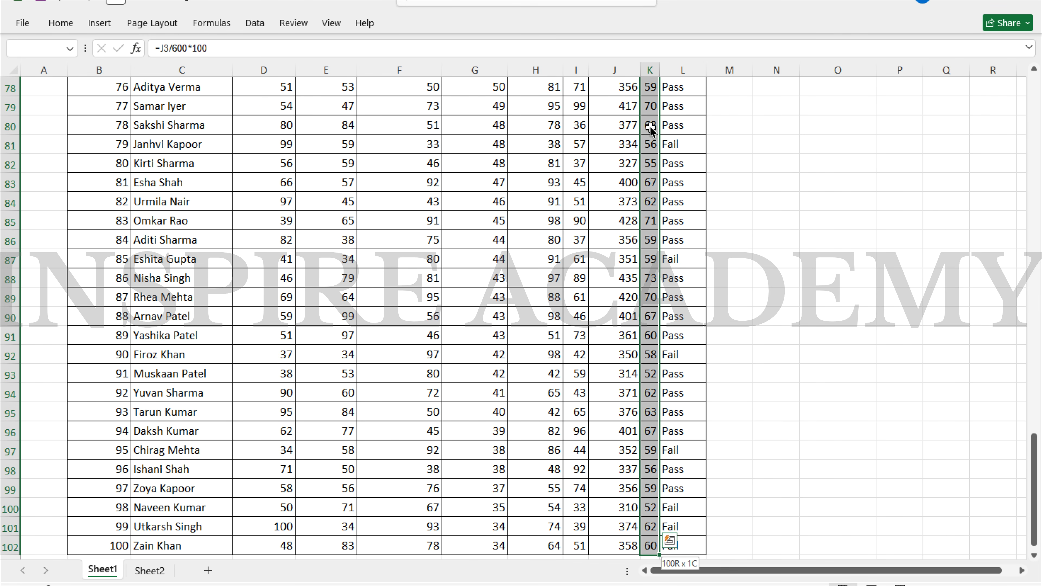
click(61, 25)
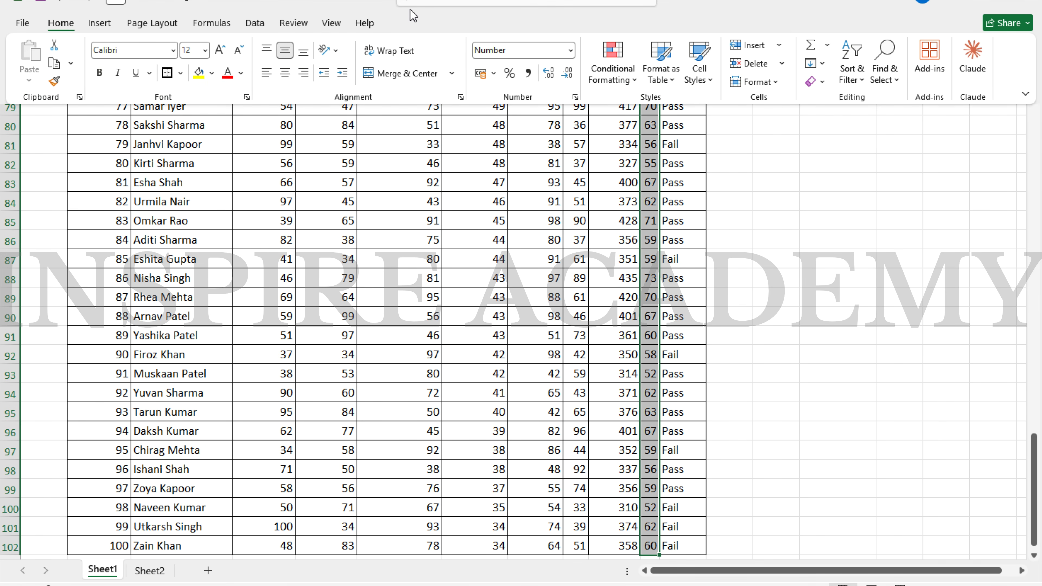
click(545, 79)
click(545, 81)
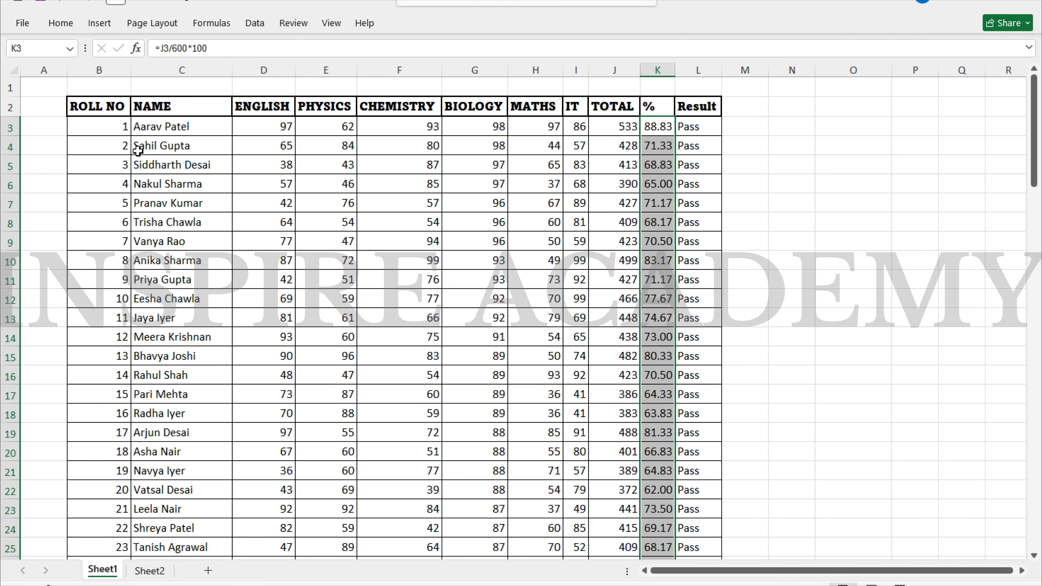
- Center-align the contents of the entire marks table horizontally, including its header row
key(ctrl+a)
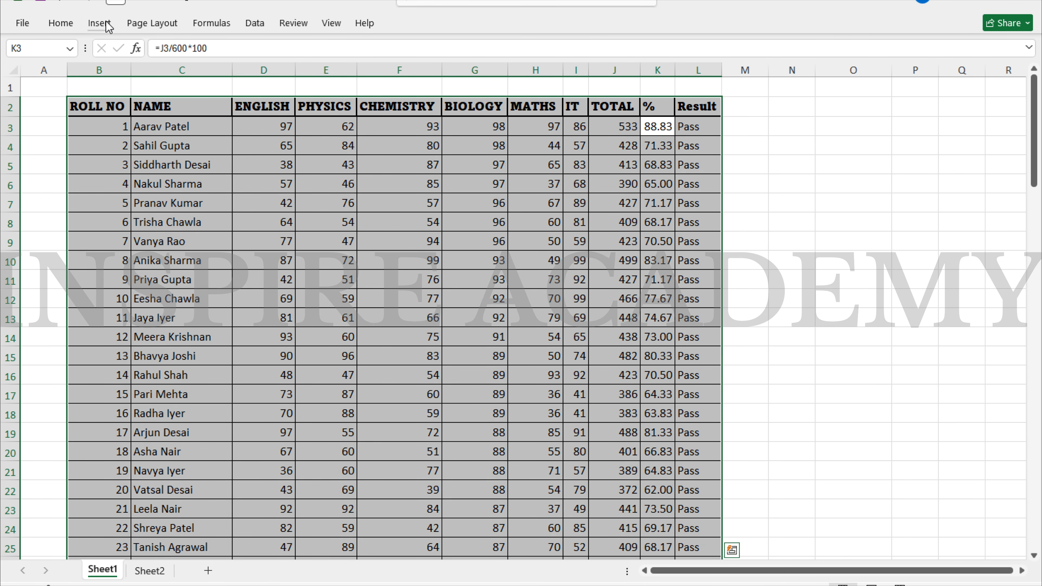
click(59, 23)
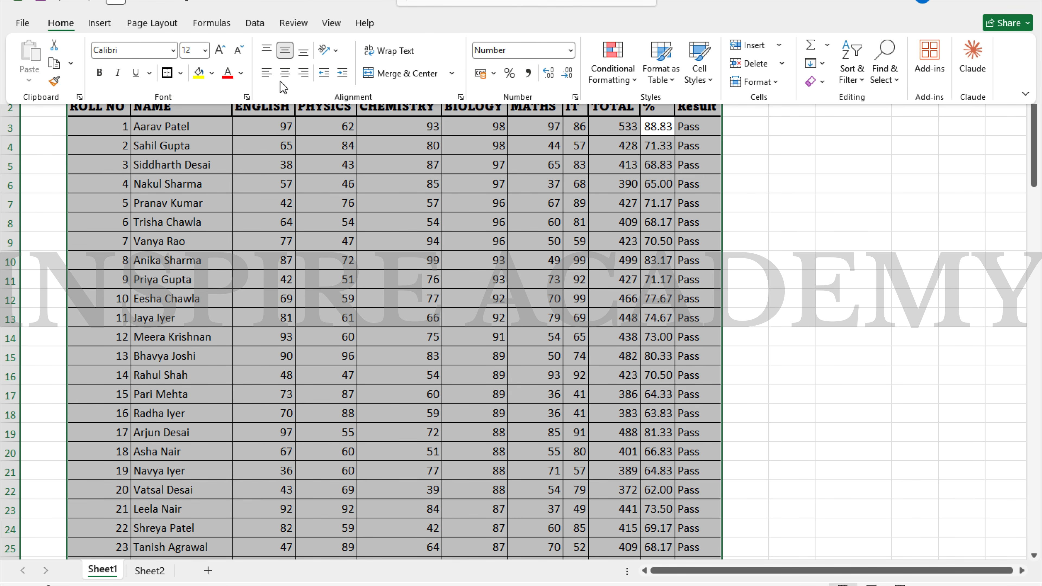
click(267, 74)
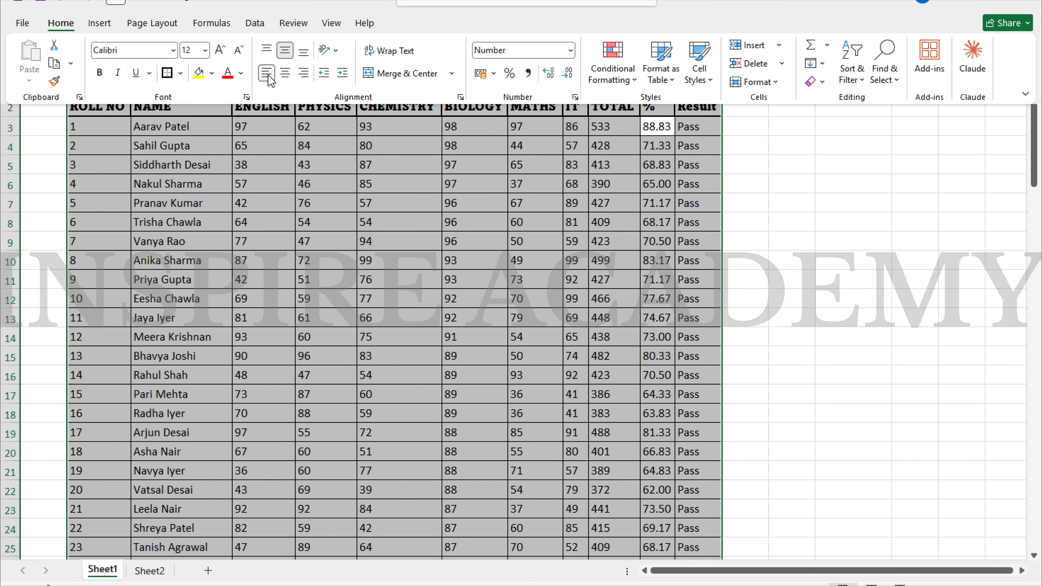
click(286, 74)
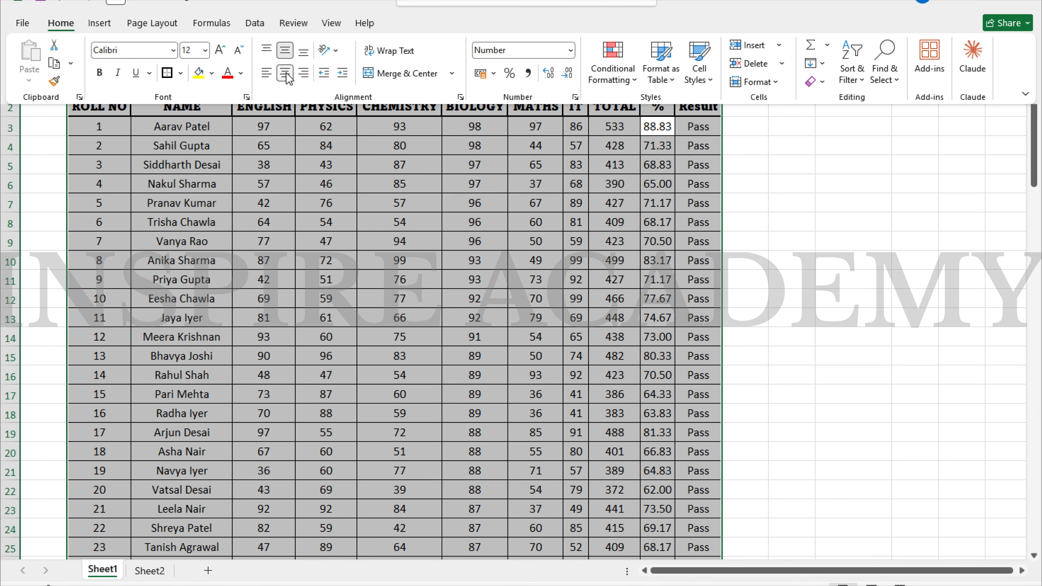
click(318, 220)
click(316, 217)
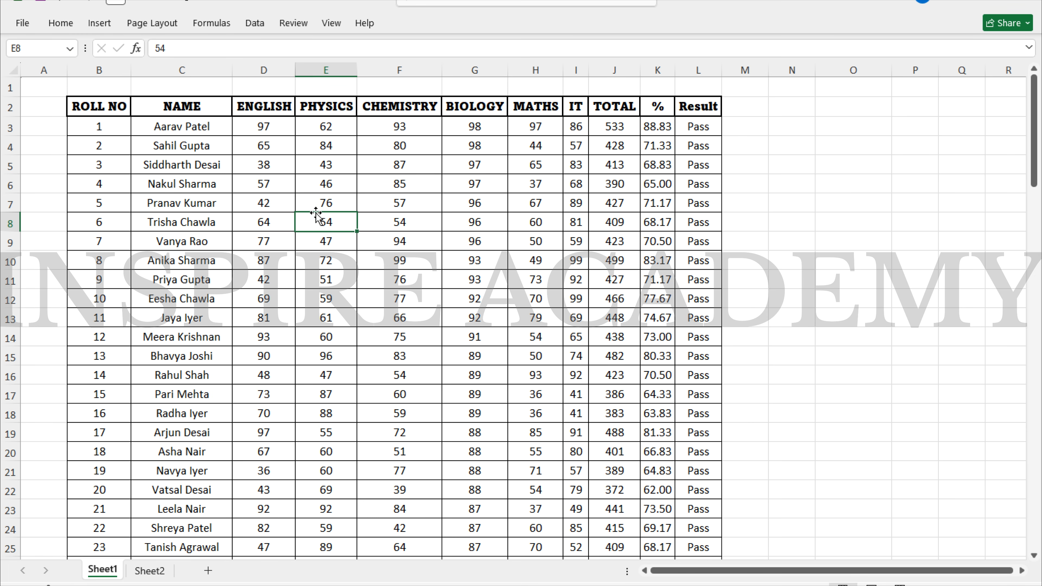
scroll(316, 214, down, 12)
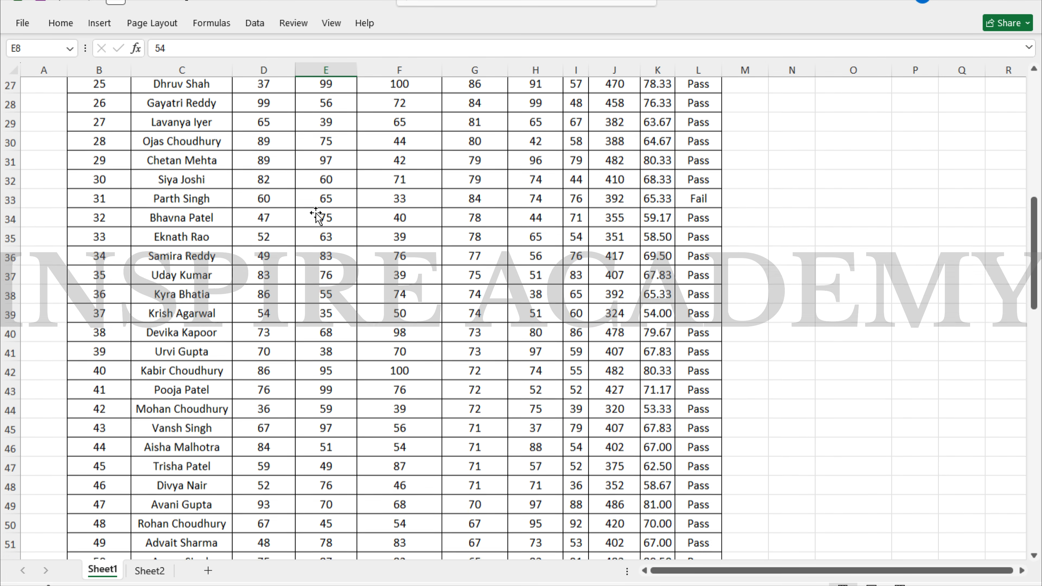
scroll(316, 214, up, 12)
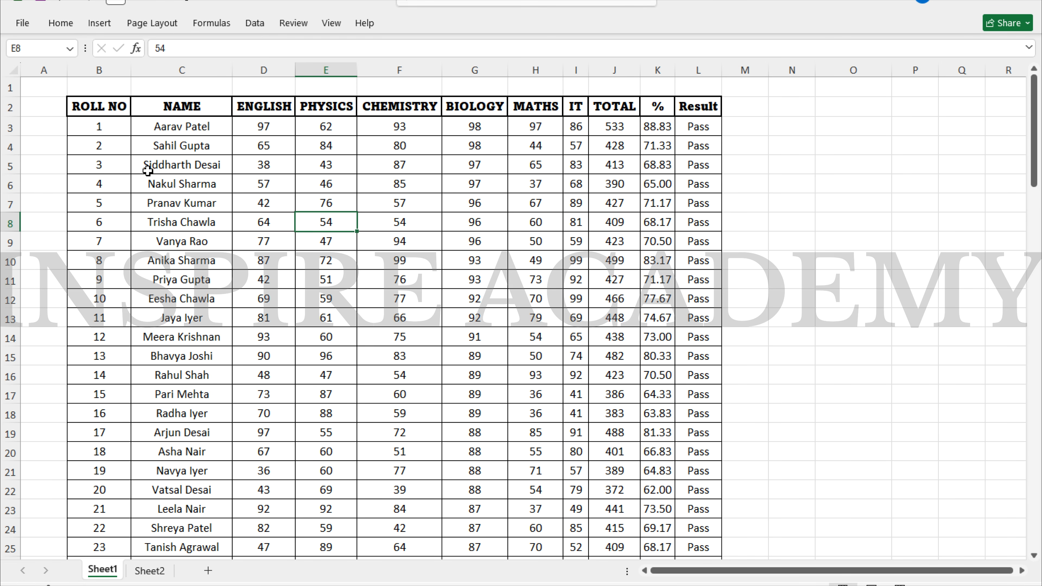
- Make all the roll numbers in B3:B102 bold
click(84, 124)
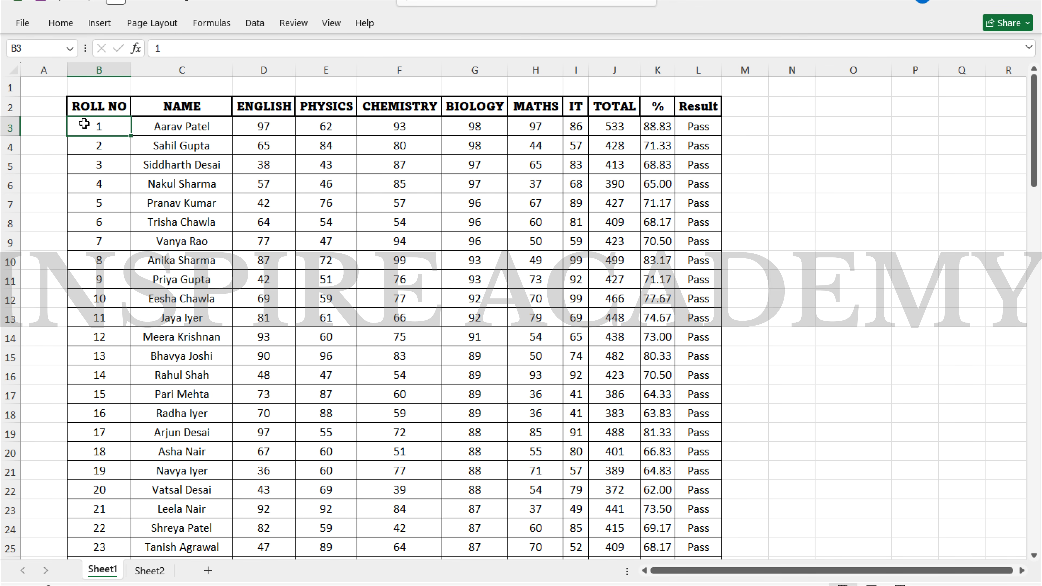
key(ctrl+shift+Down)
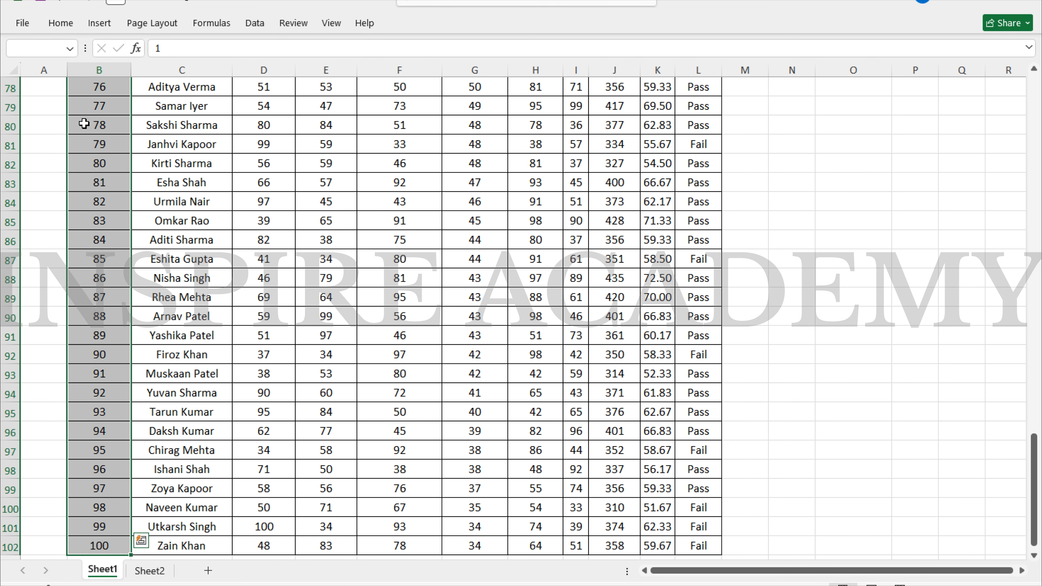
scroll(85, 124, up, 20)
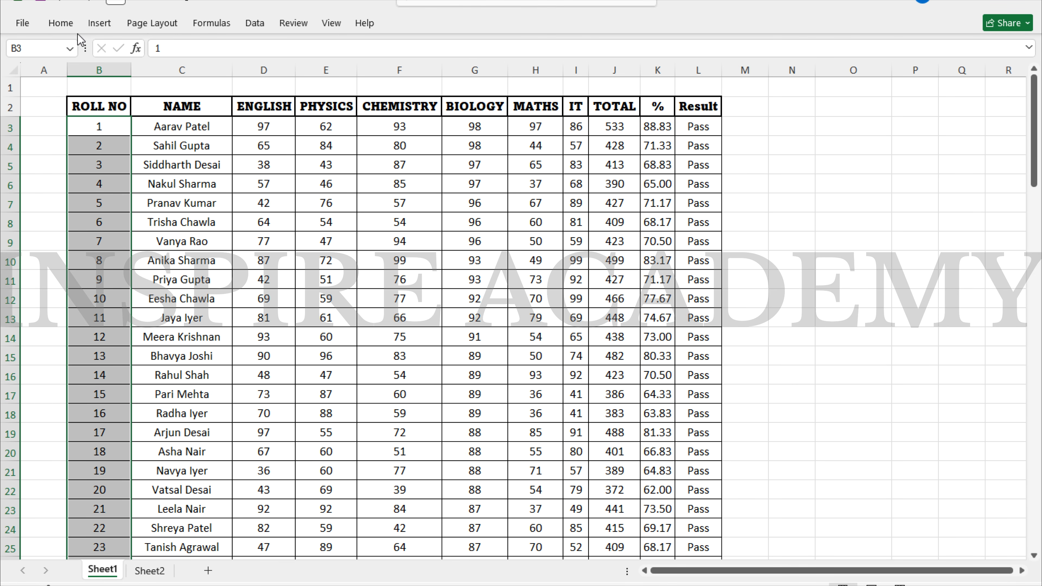
click(66, 28)
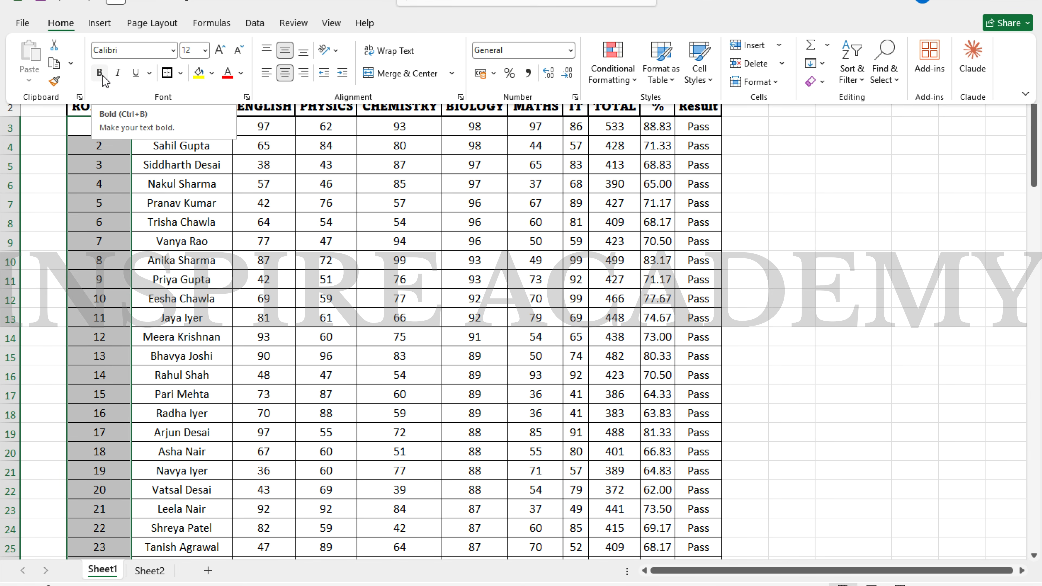
click(103, 76)
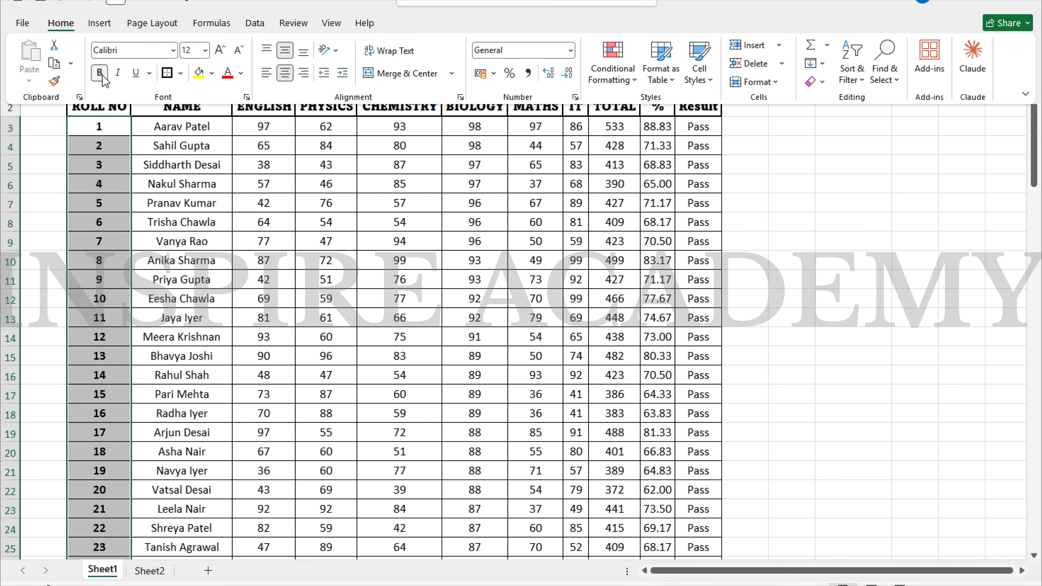
click(151, 203)
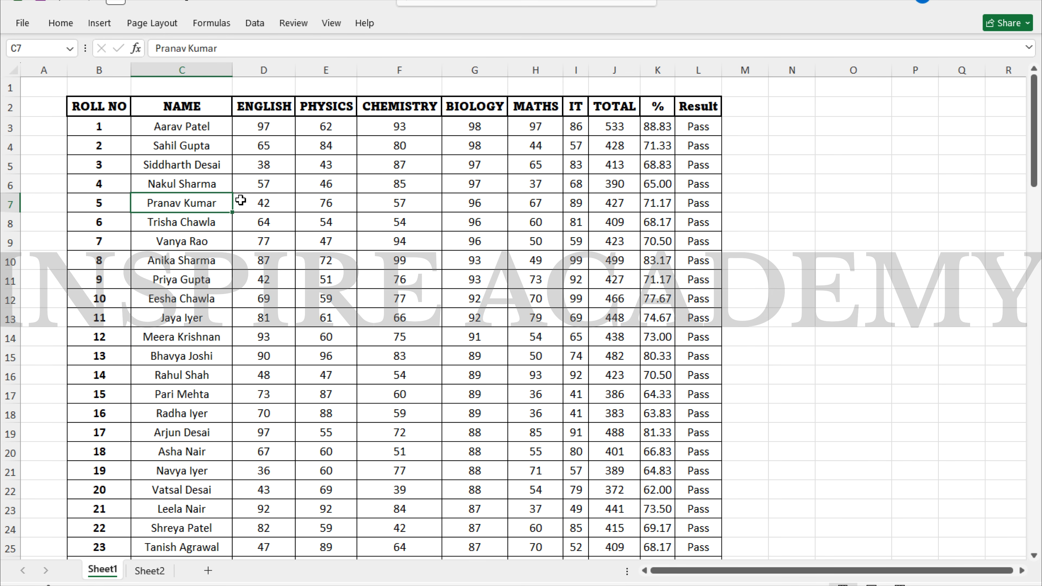
scroll(241, 200, down, 18)
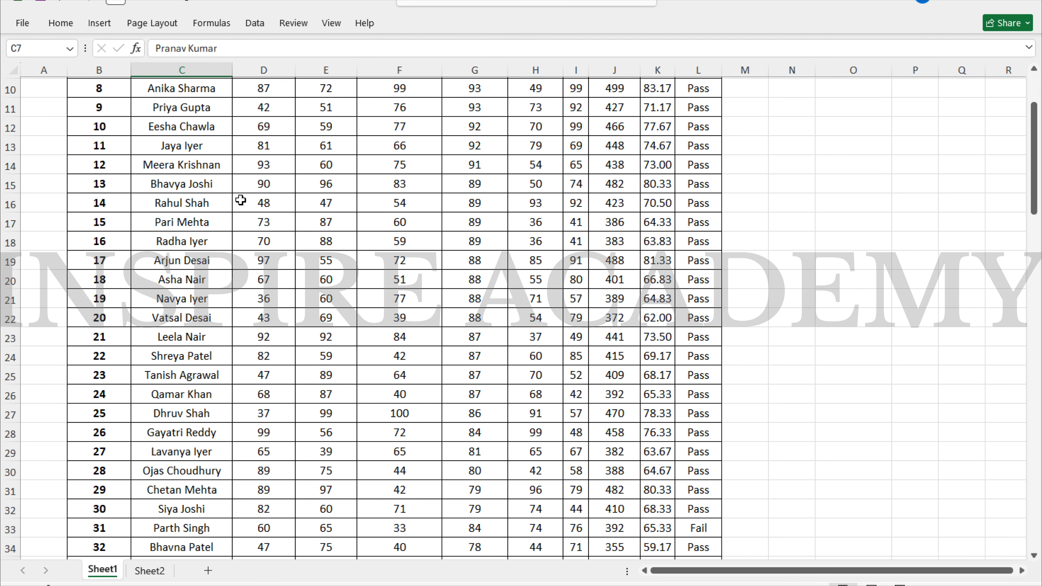
scroll(241, 200, down, 1)
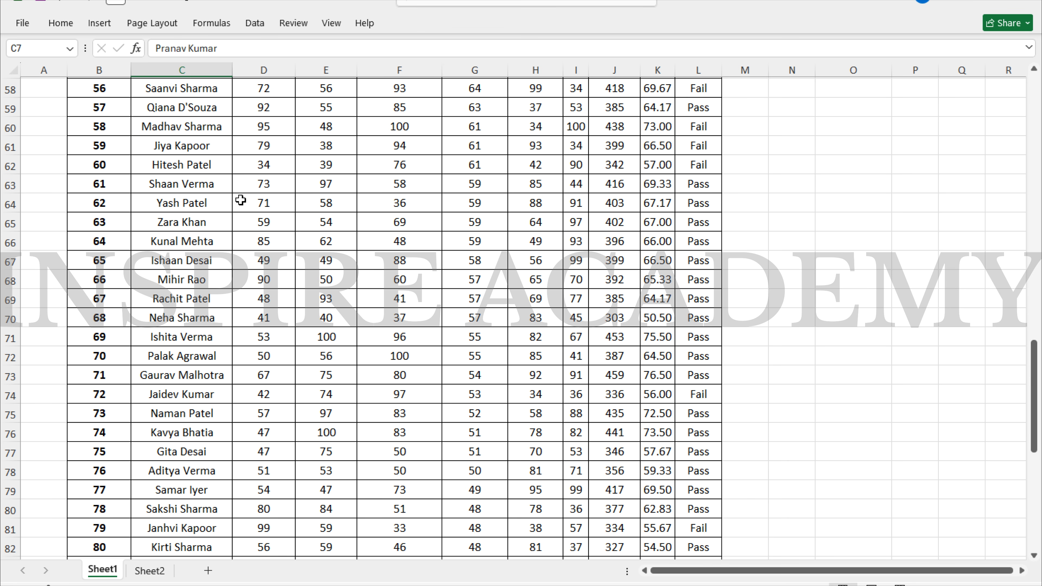
scroll(240, 200, up, 16)
scroll(240, 200, up, 3)
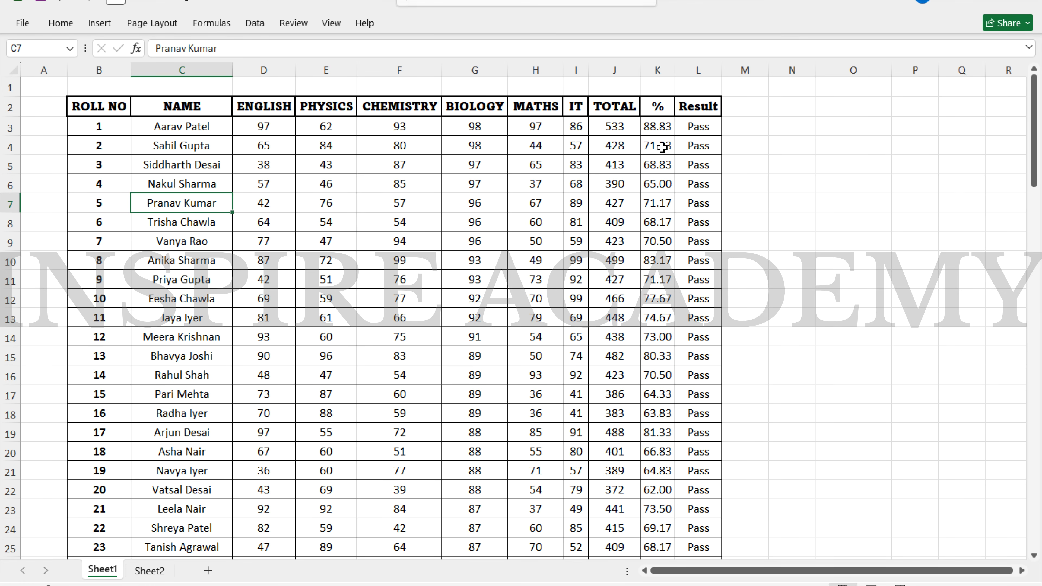
click(364, 131)
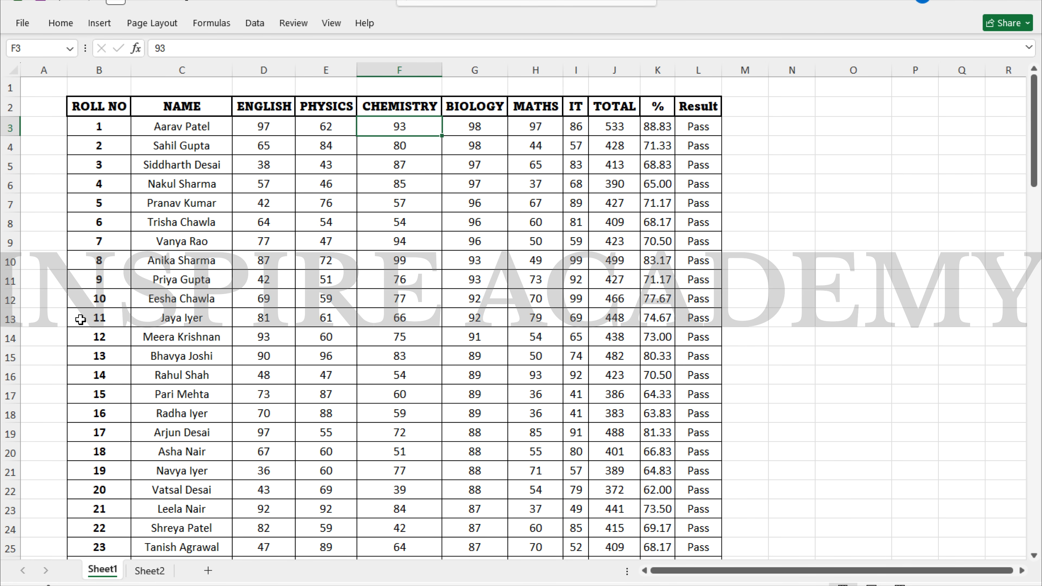
click(91, 221)
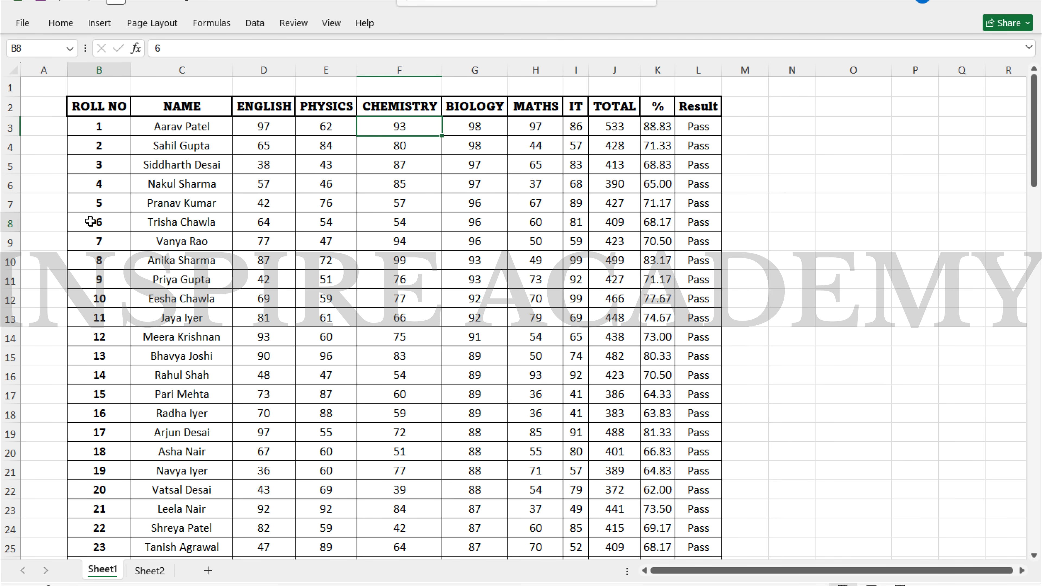
right_click(90, 221)
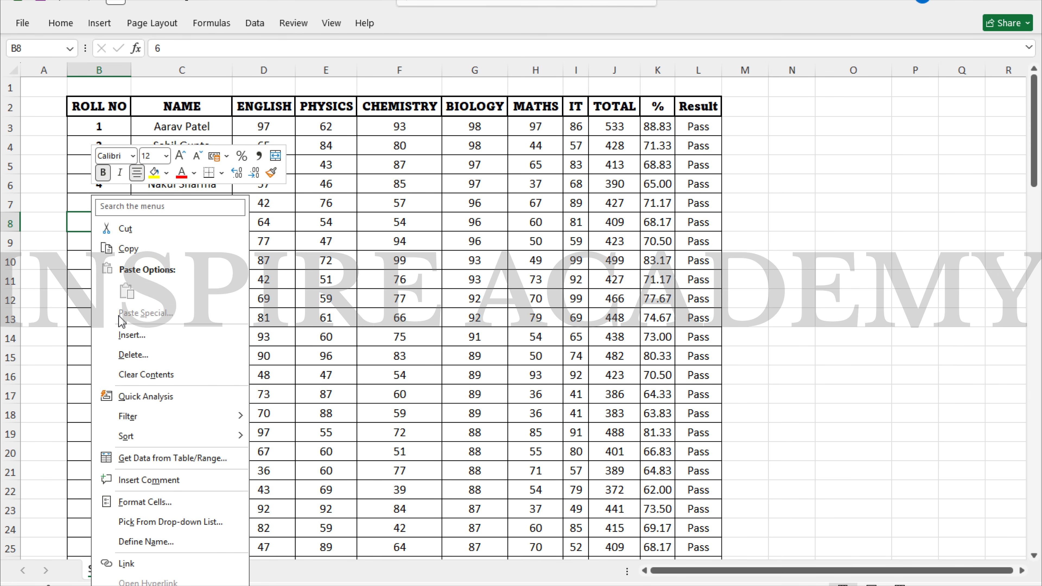
key(Escape)
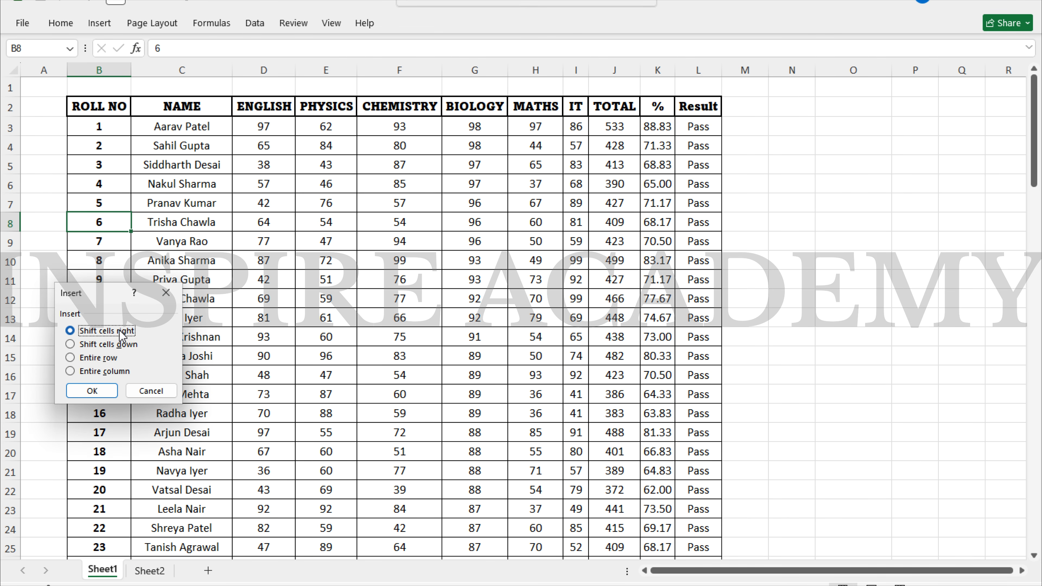
click(166, 293)
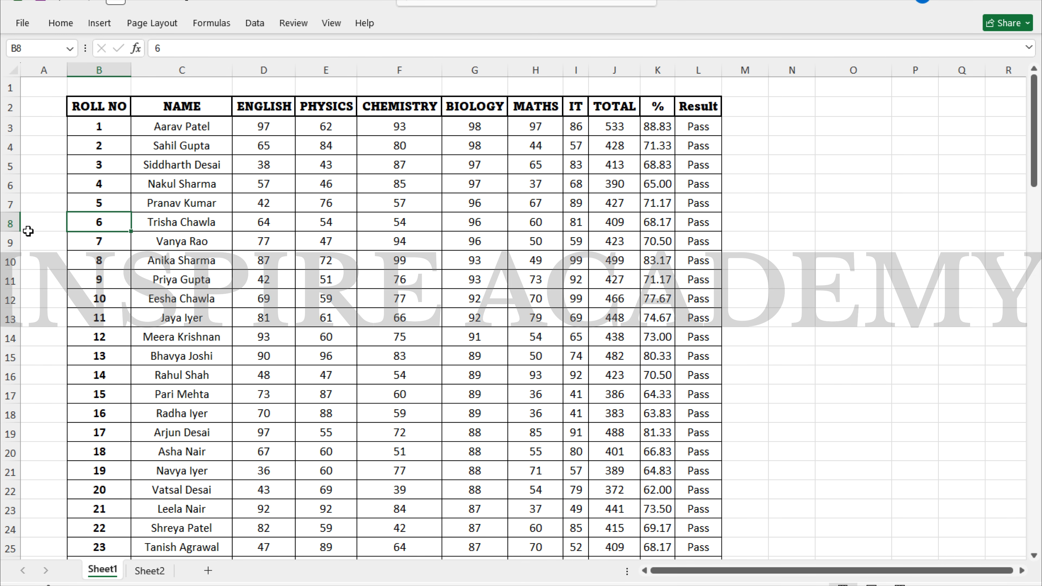
- Insert a blank row at row 8, between roll numbers 5 and 6
click(8, 224)
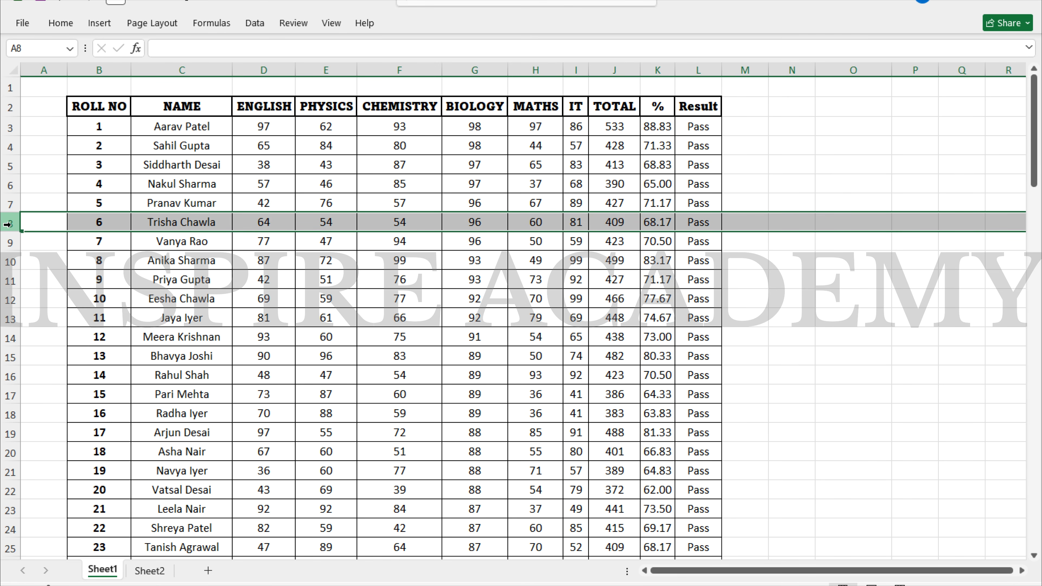
right_click(8, 224)
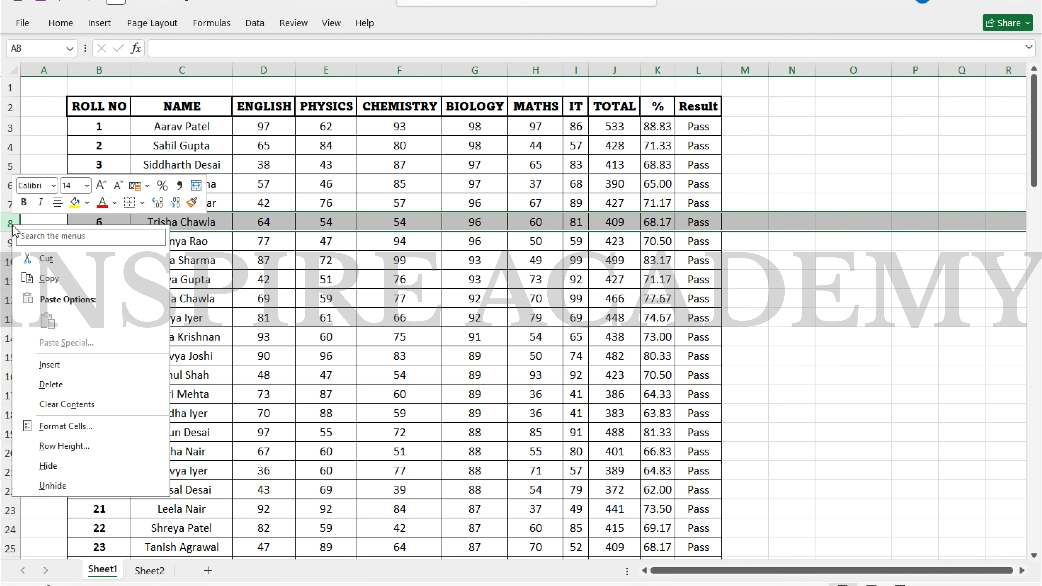
click(45, 365)
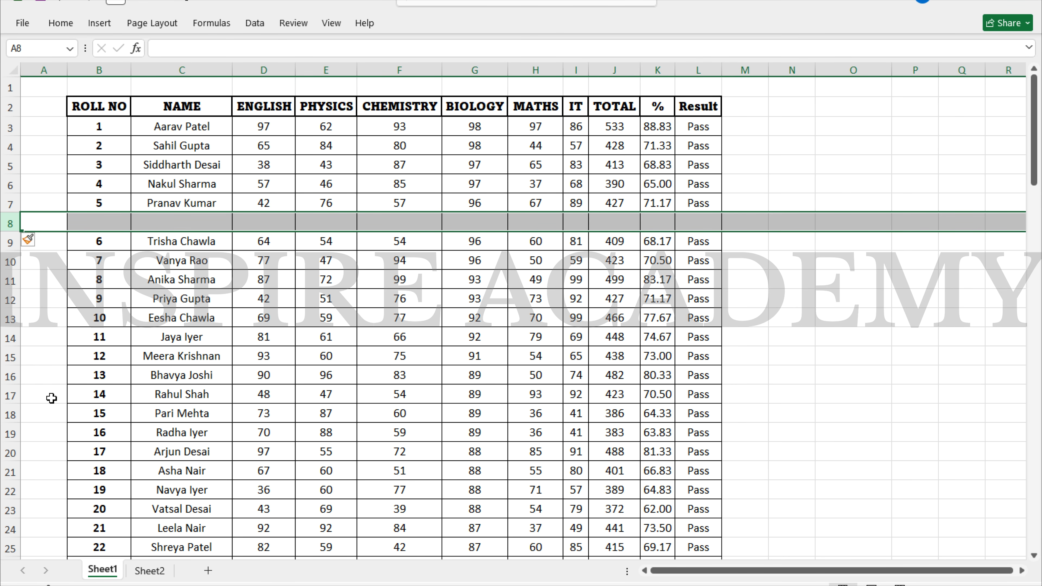
- Insert a blank row at row 14, between roll numbers 10 and 11
click(61, 334)
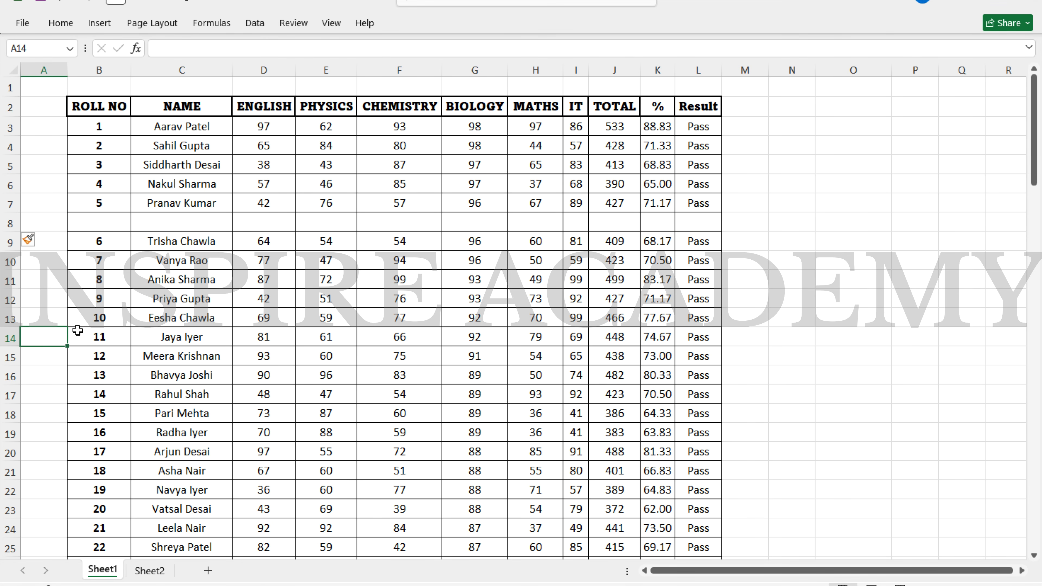
click(3, 338)
right_click(4, 338)
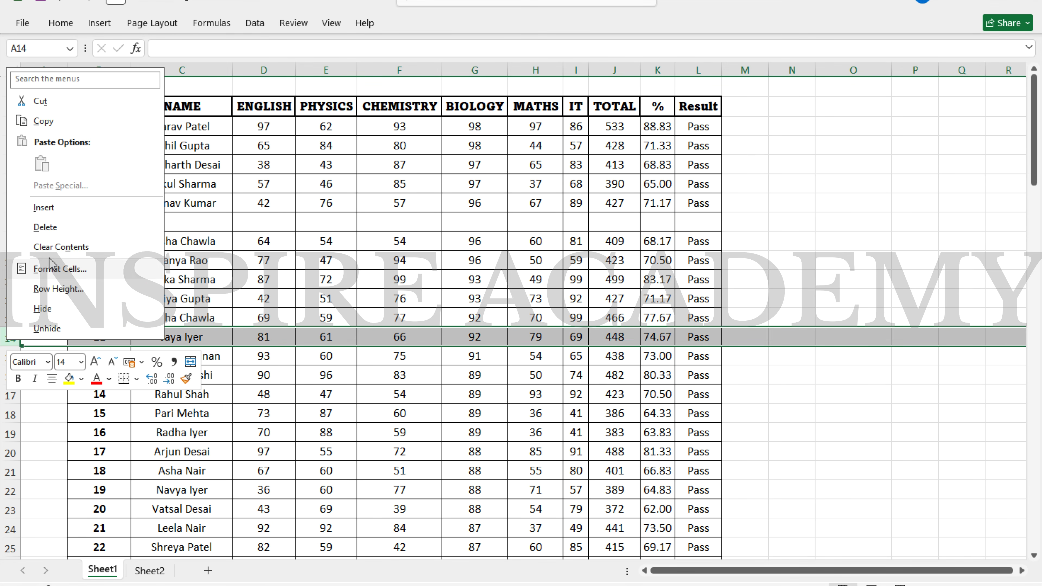
click(57, 206)
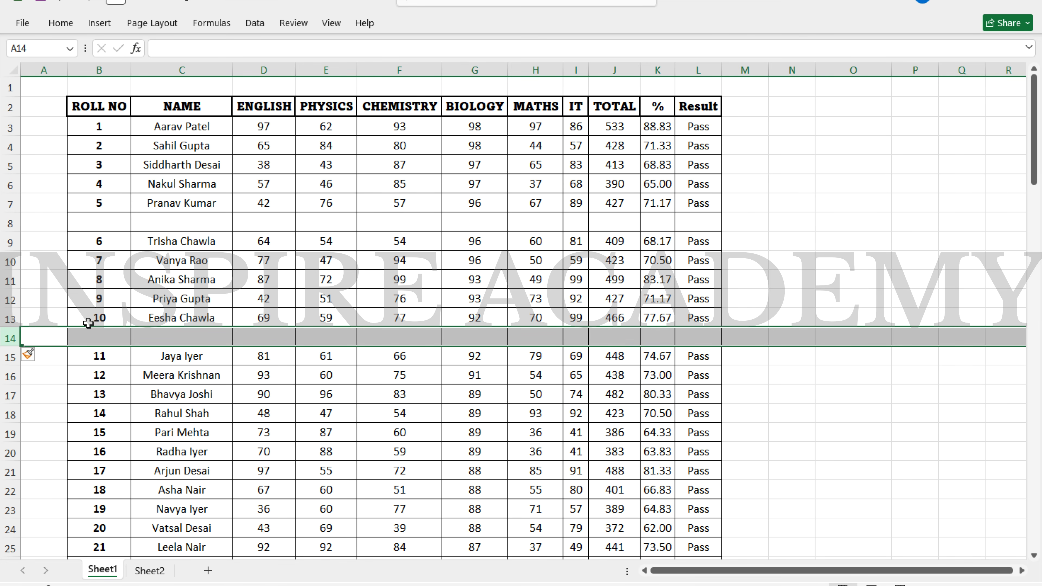
- Insert a blank row at row 25, between roll numbers 20 and 21
scroll(91, 399, down, 3)
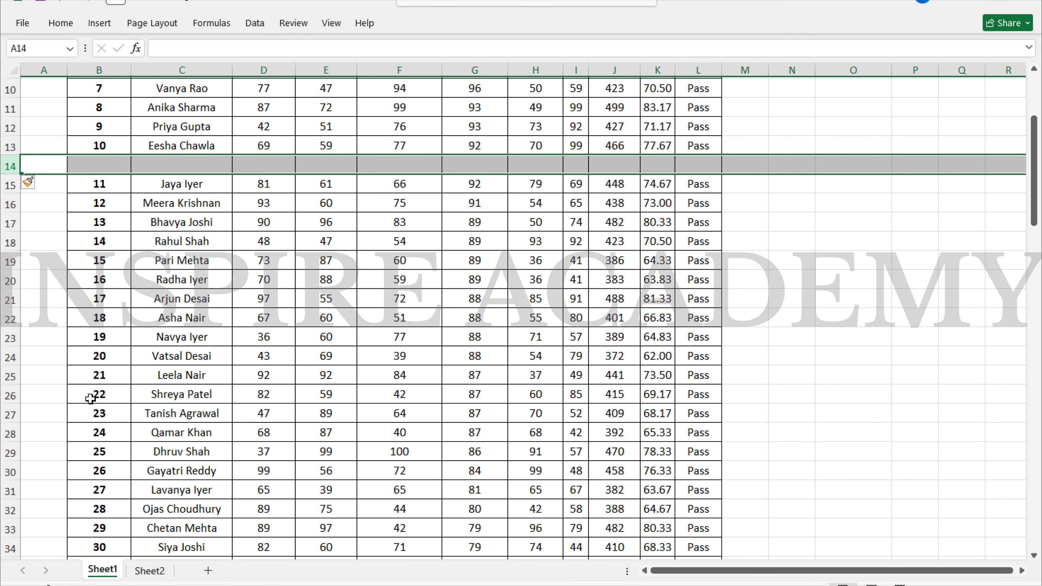
click(2, 375)
right_click(3, 376)
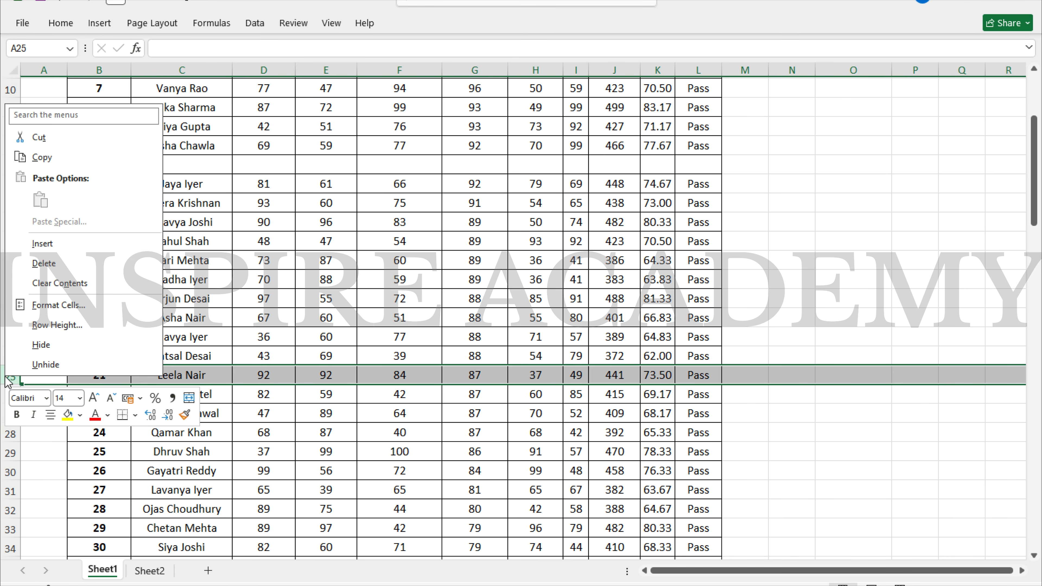
click(46, 242)
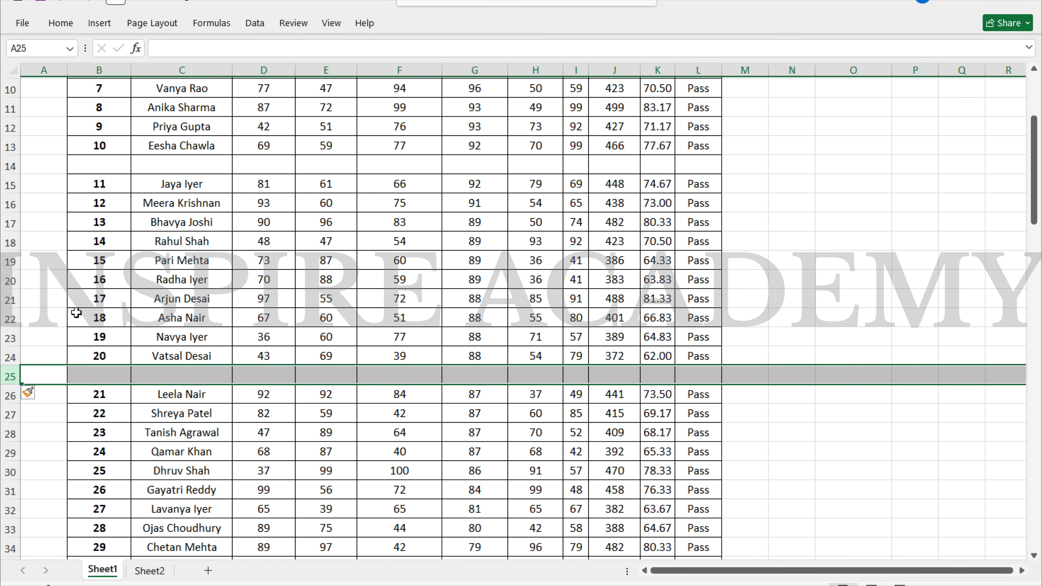
scroll(93, 379, down, 6)
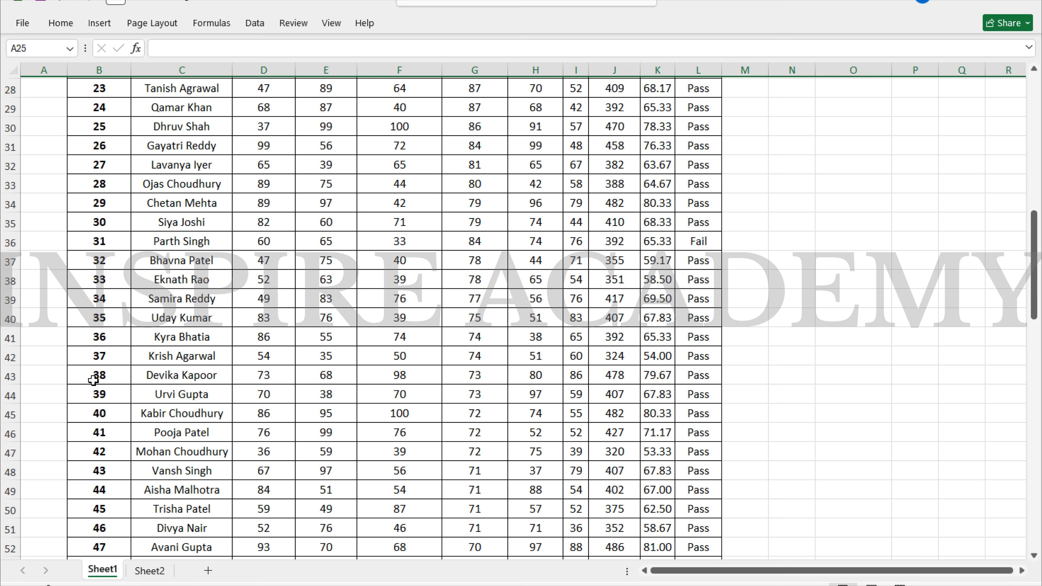
- Delete the blank row 8 between roll numbers 5 and 6
scroll(94, 380, up, 9)
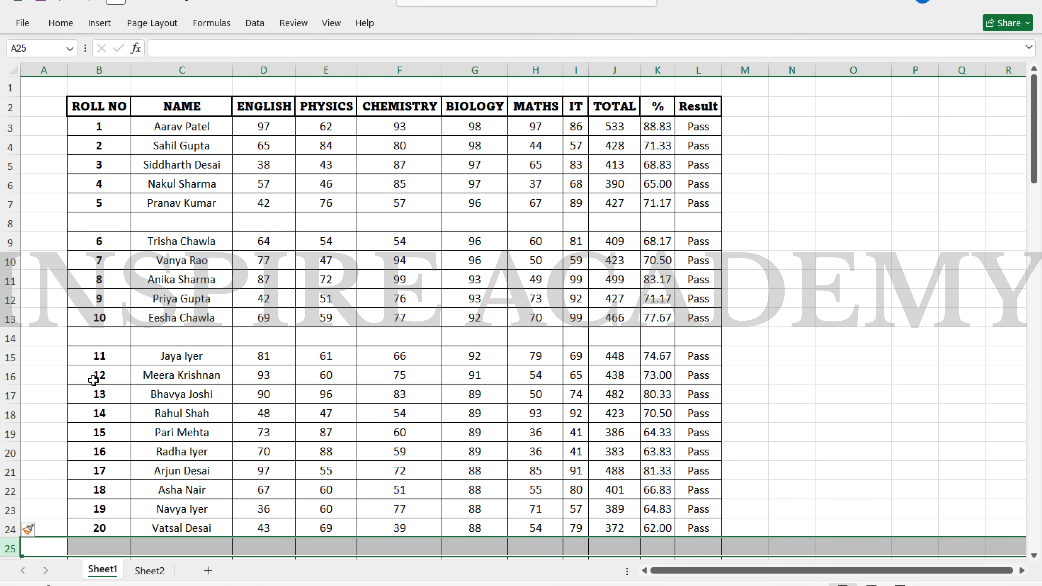
right_click(5, 224)
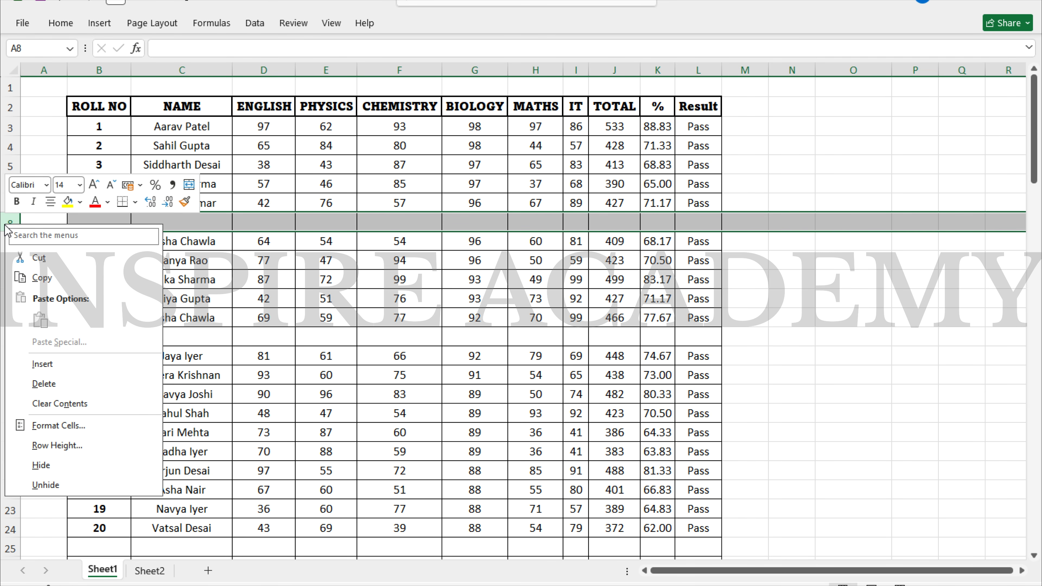
click(212, 230)
click(134, 242)
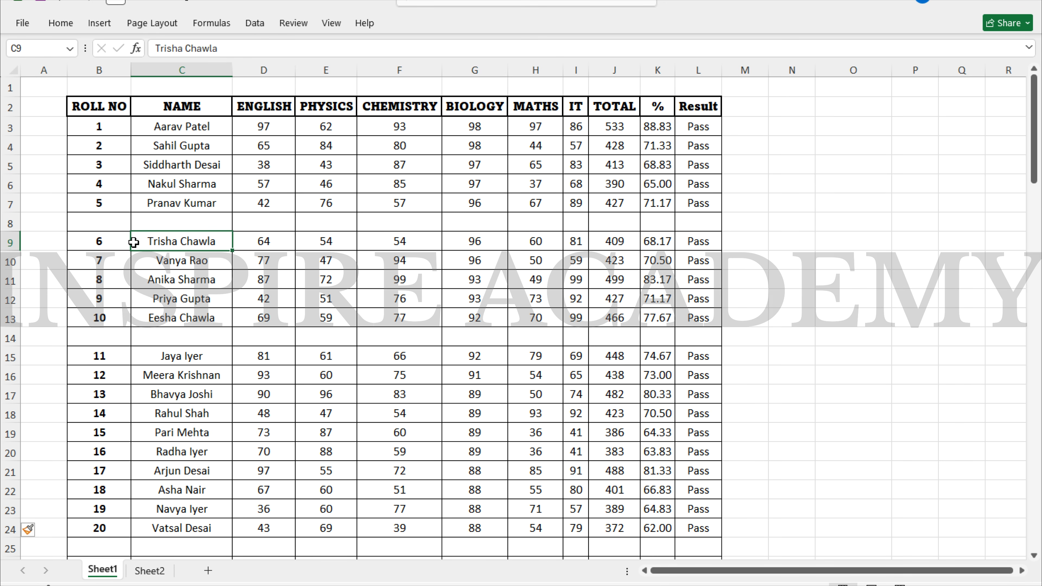
click(7, 218)
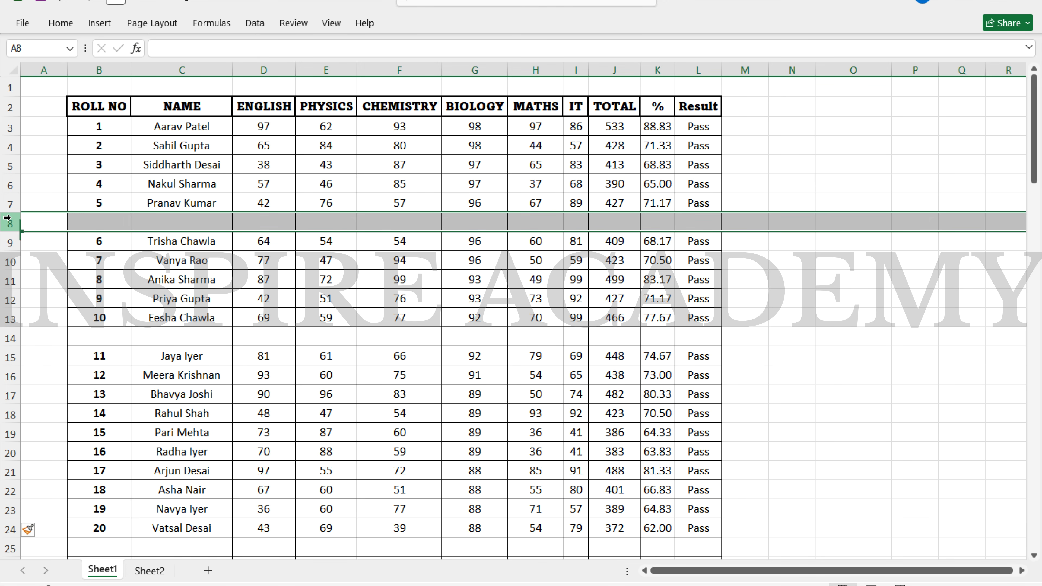
right_click(8, 218)
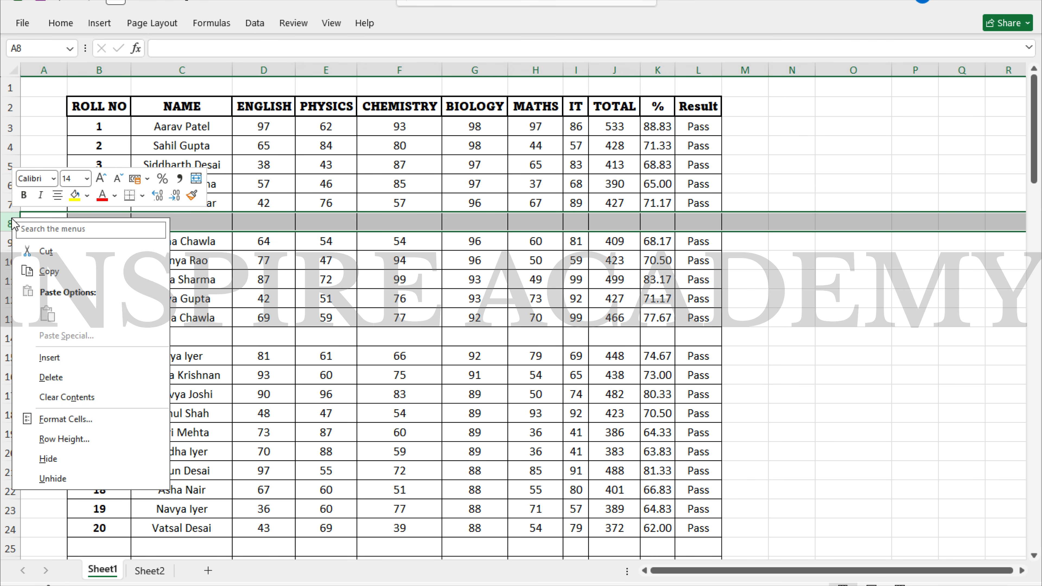
key(Escape)
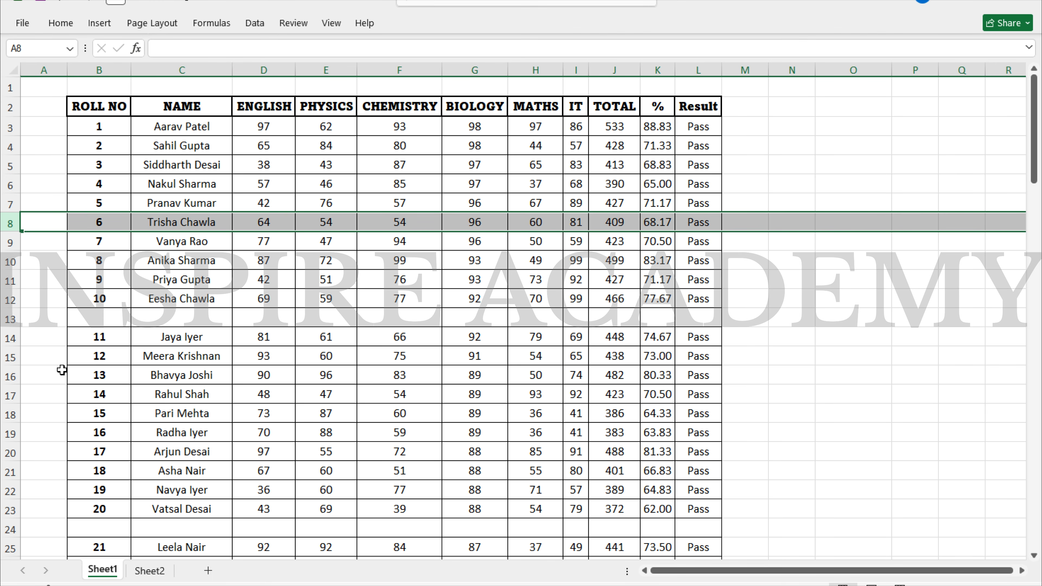
- Delete the blank row 13 between roll numbers 10 and 11
click(13, 318)
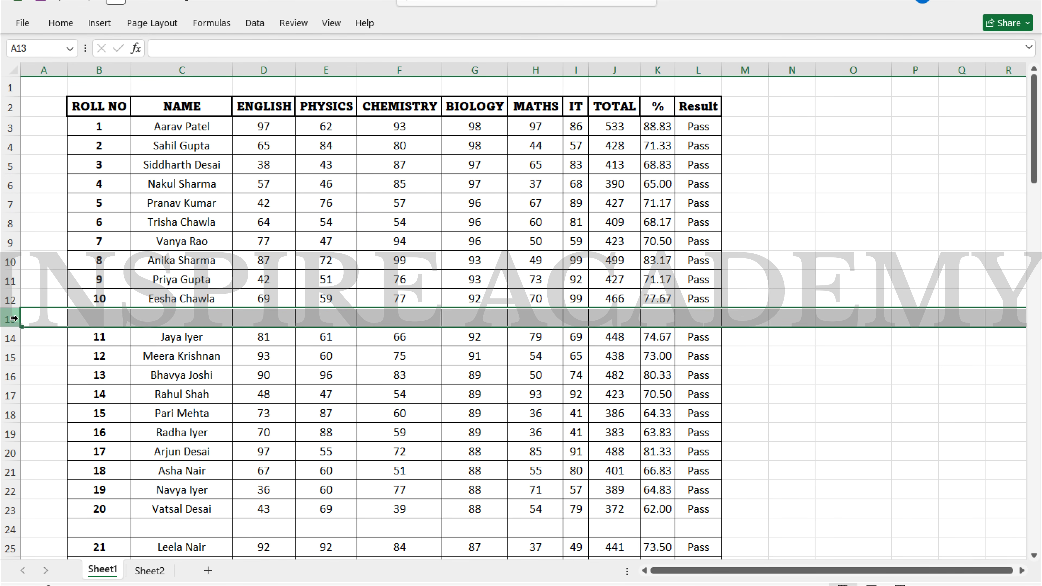
right_click(13, 318)
click(50, 482)
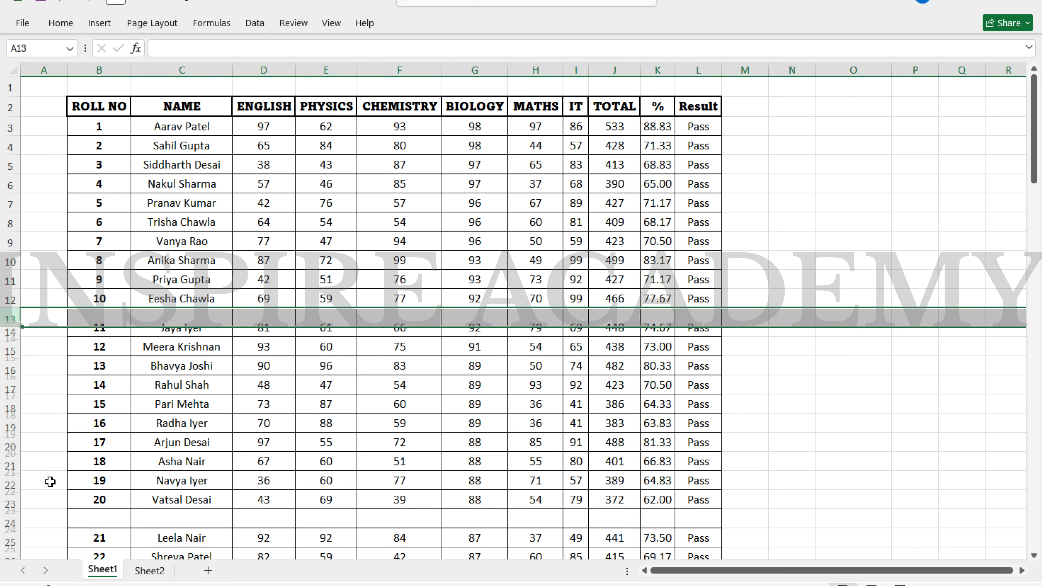
- Delete the blank row 23 between roll numbers 20 and 21
click(10, 509)
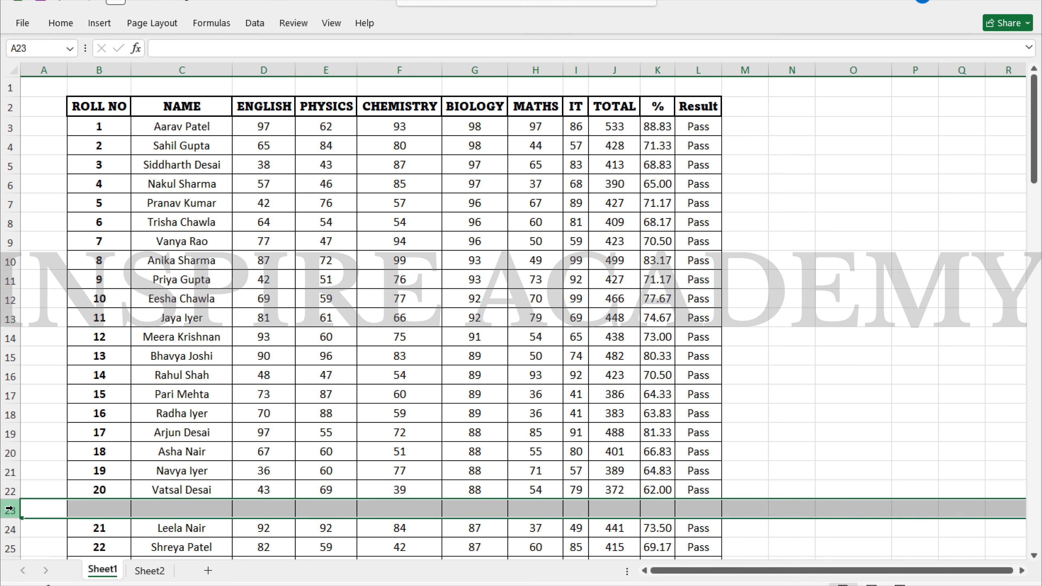
right_click(10, 509)
click(58, 396)
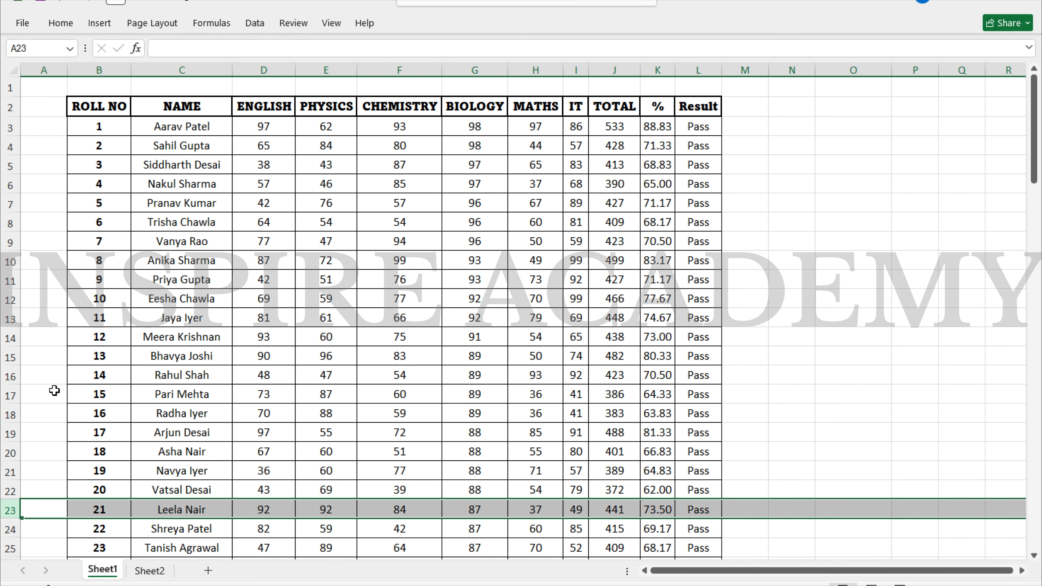
scroll(181, 370, down, 7)
scroll(180, 369, up, 7)
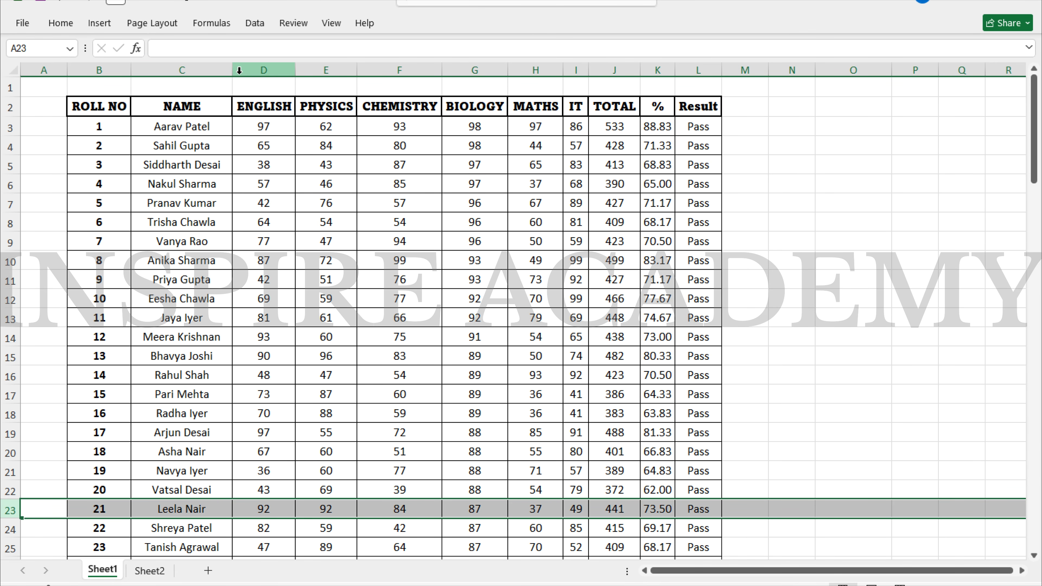
- Insert a blank column D between the NAME and ENGLISH columns
right_click(258, 71)
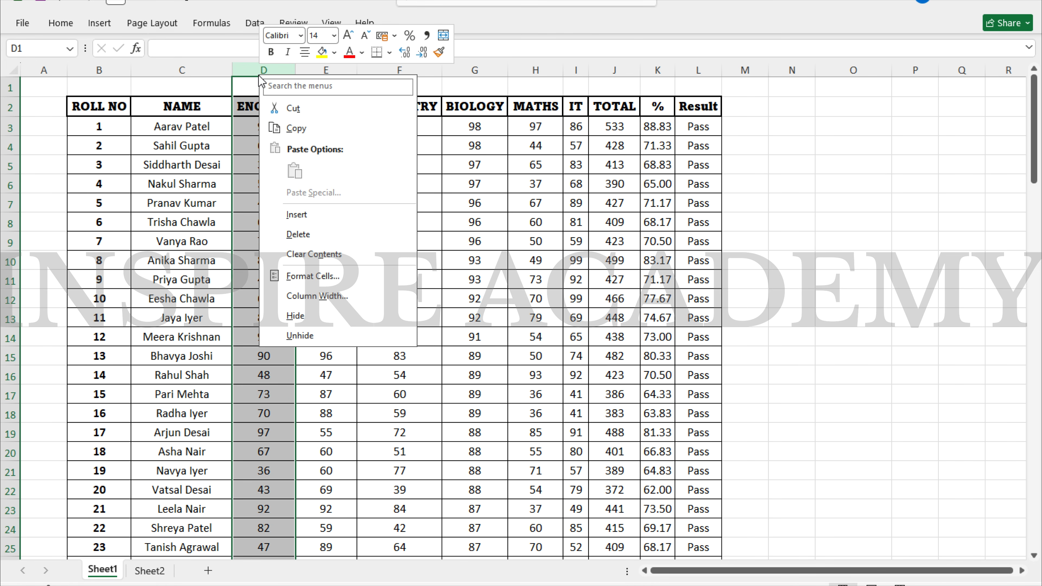
key(Escape)
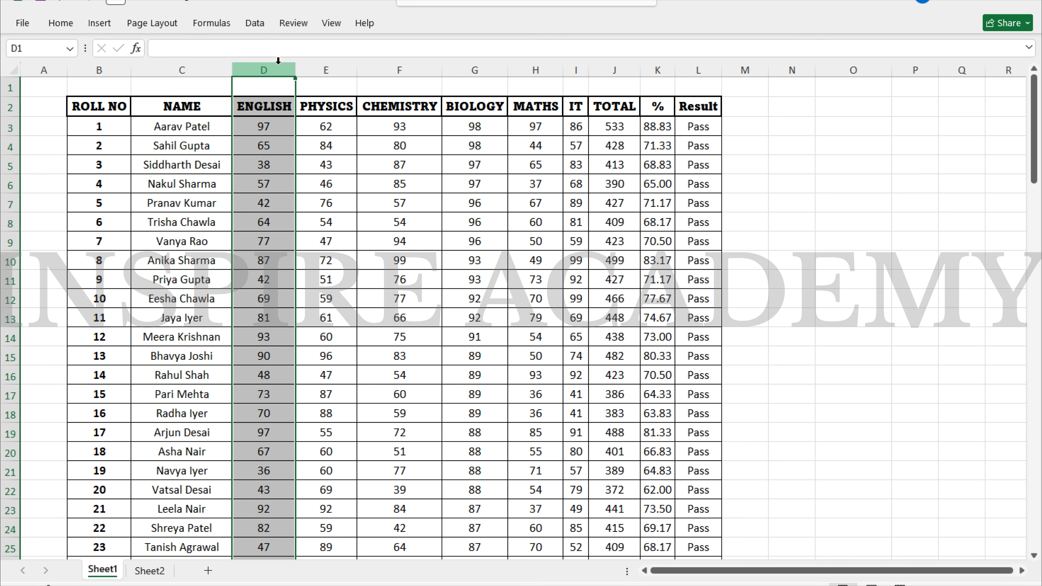
right_click(267, 80)
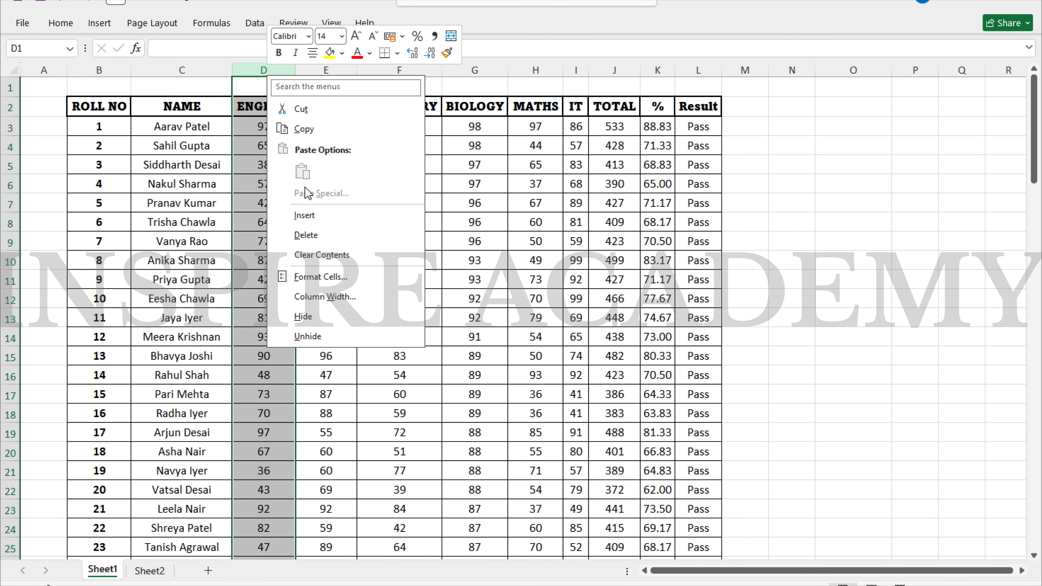
click(301, 215)
click(299, 218)
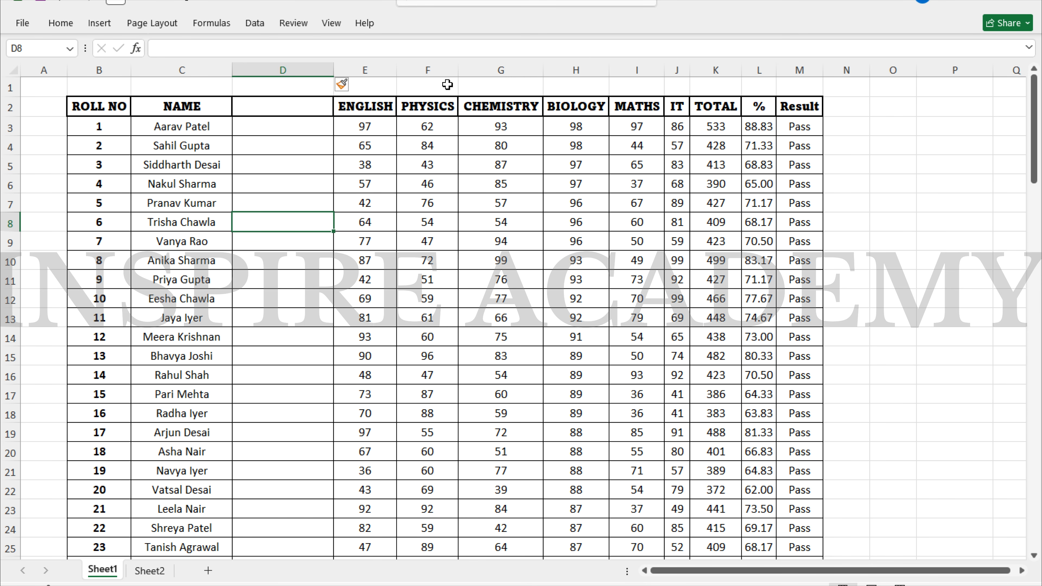
- Insert a blank column F between the ENGLISH and PHYSICS columns
click(430, 70)
right_click(433, 71)
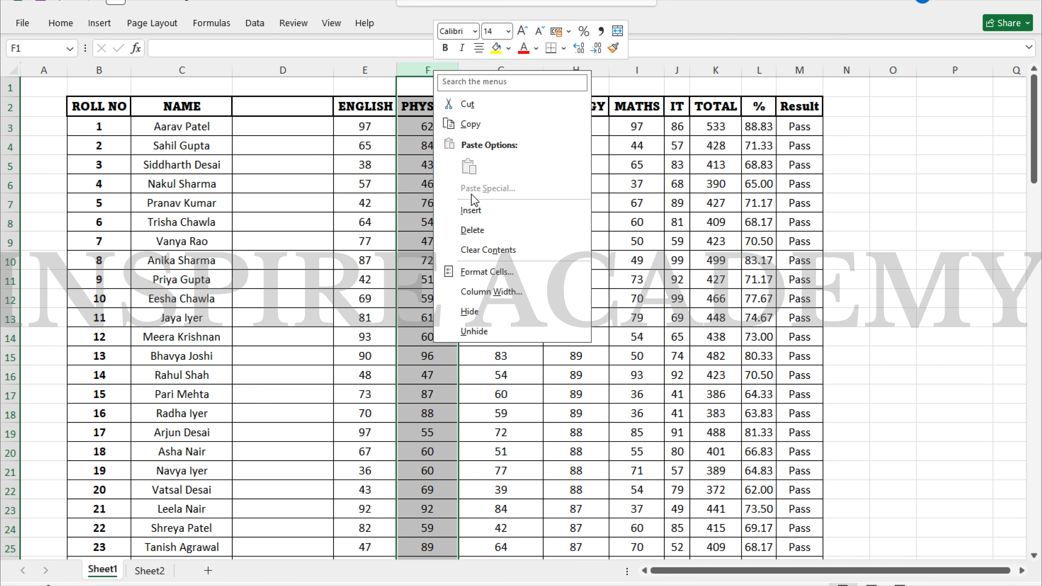
click(473, 208)
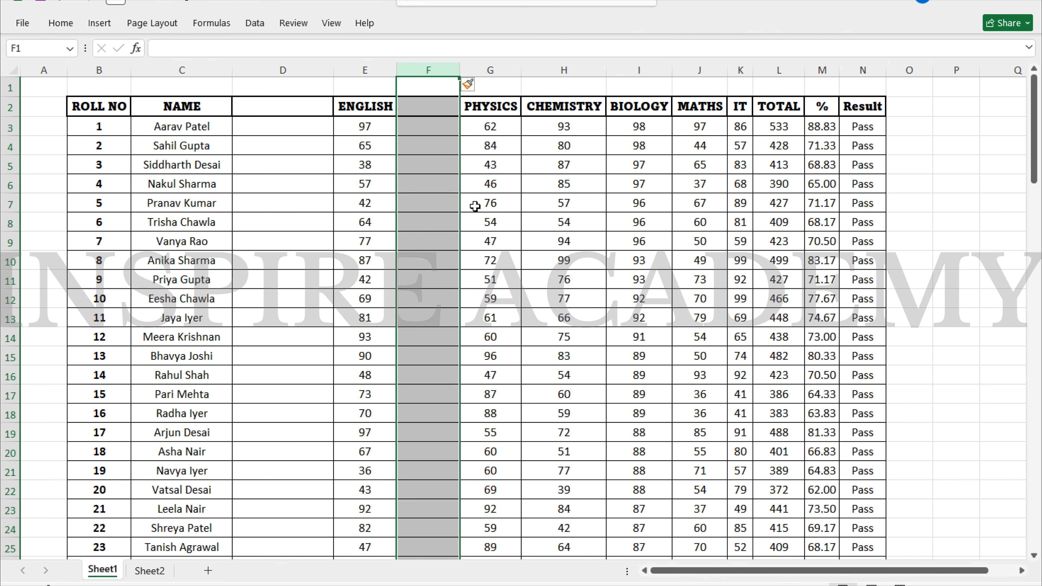
click(545, 188)
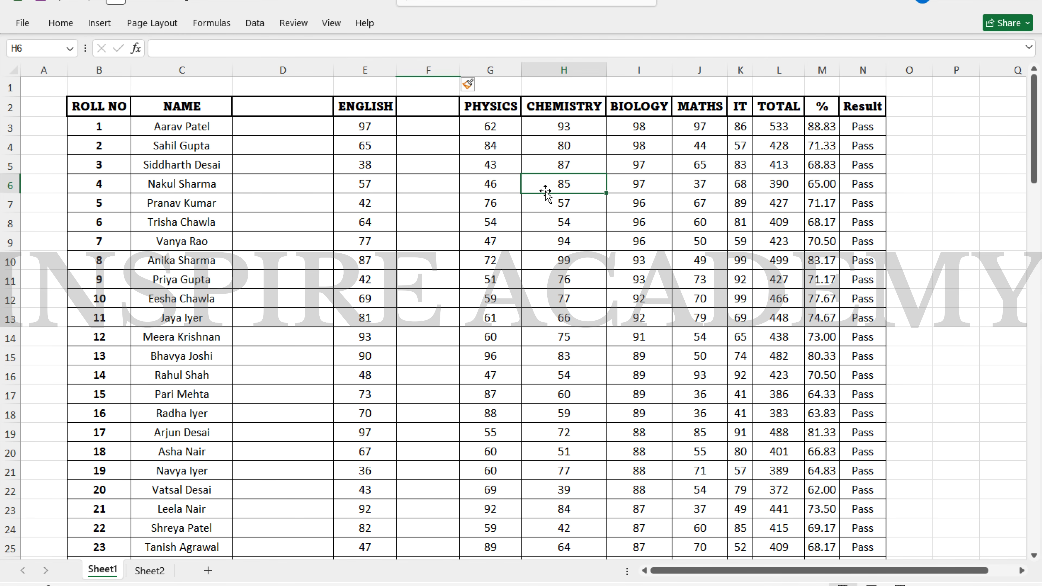
- Delete the blank column F before PHYSICS and the blank column D before ENGLISH
click(436, 69)
right_click(436, 69)
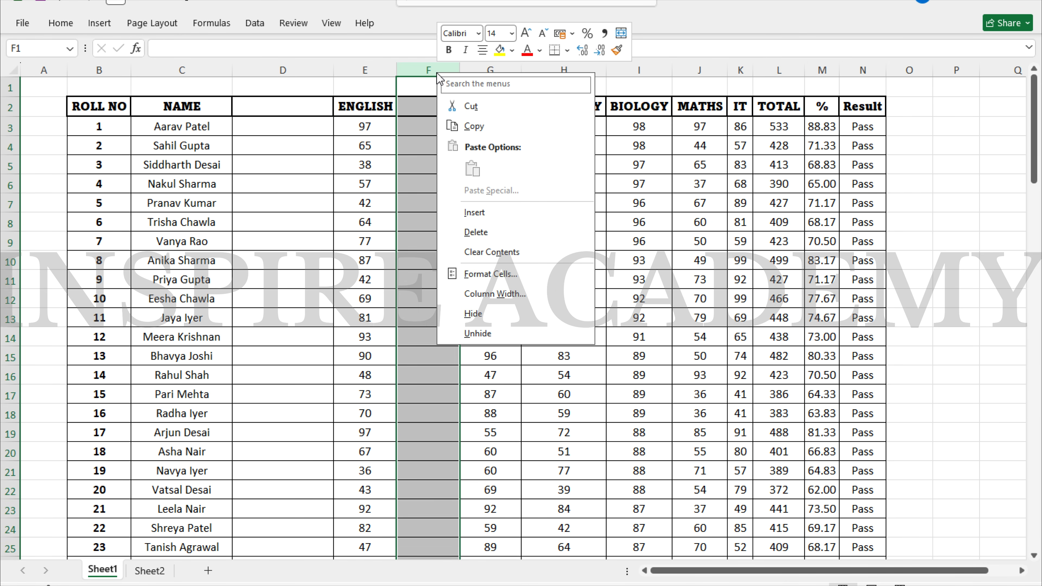
click(475, 232)
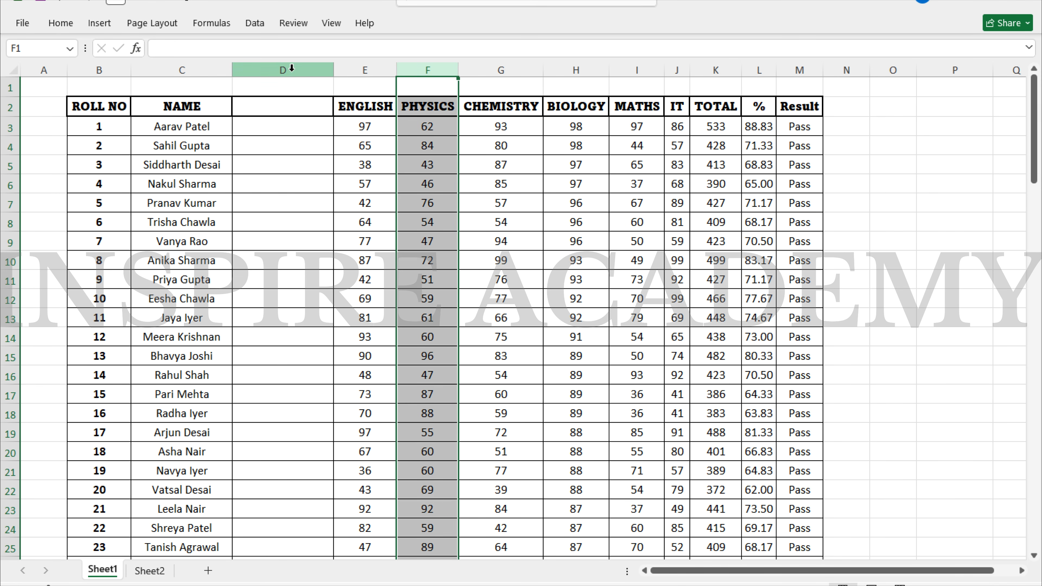
click(291, 69)
right_click(291, 69)
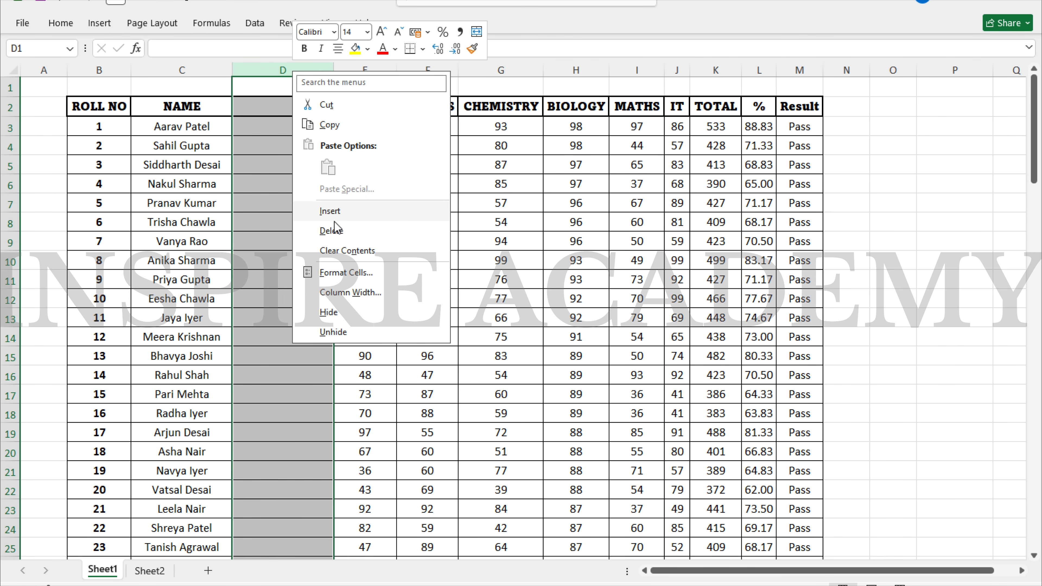
click(332, 231)
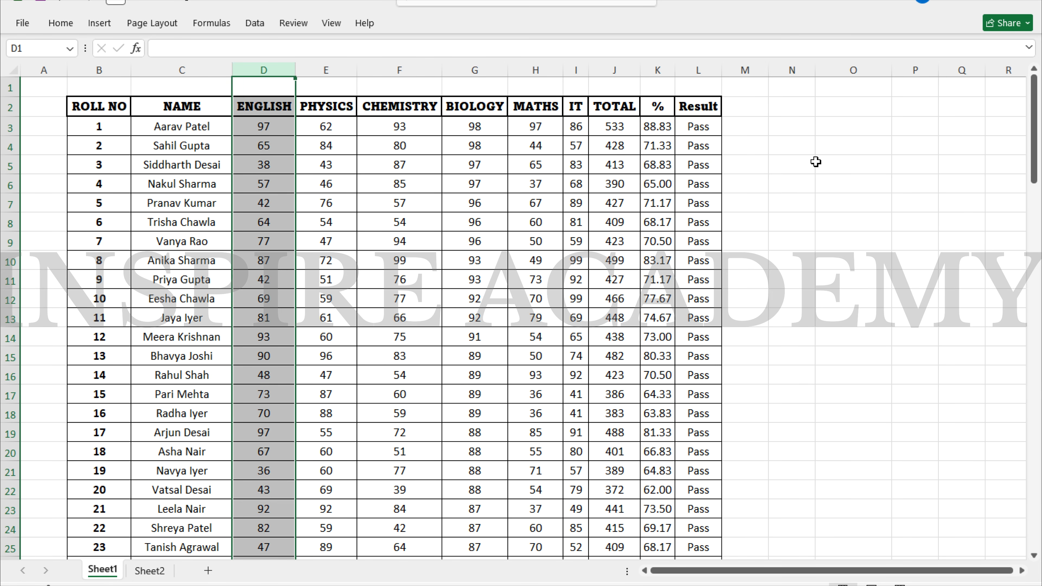
- Enter 1 in cell N4
click(792, 140)
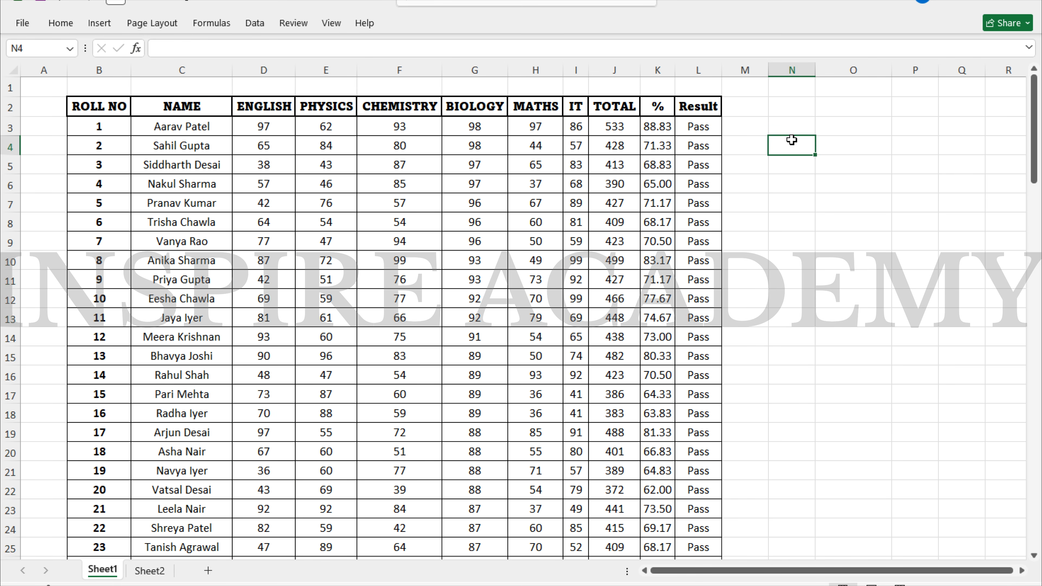
text(1)
key(Return)
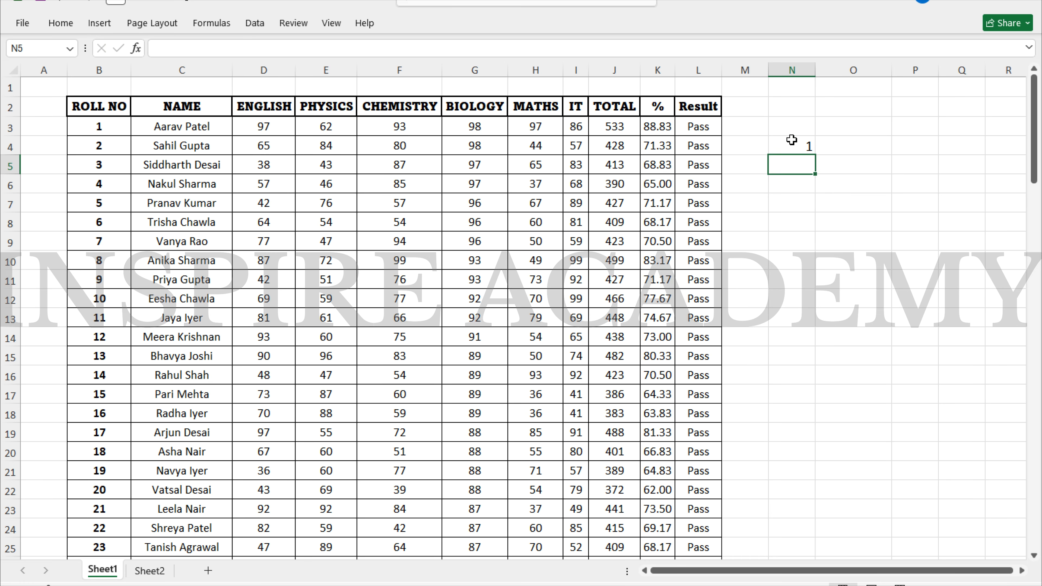
- Fill the value of N4 down to N15 and undo the fill
click(791, 140)
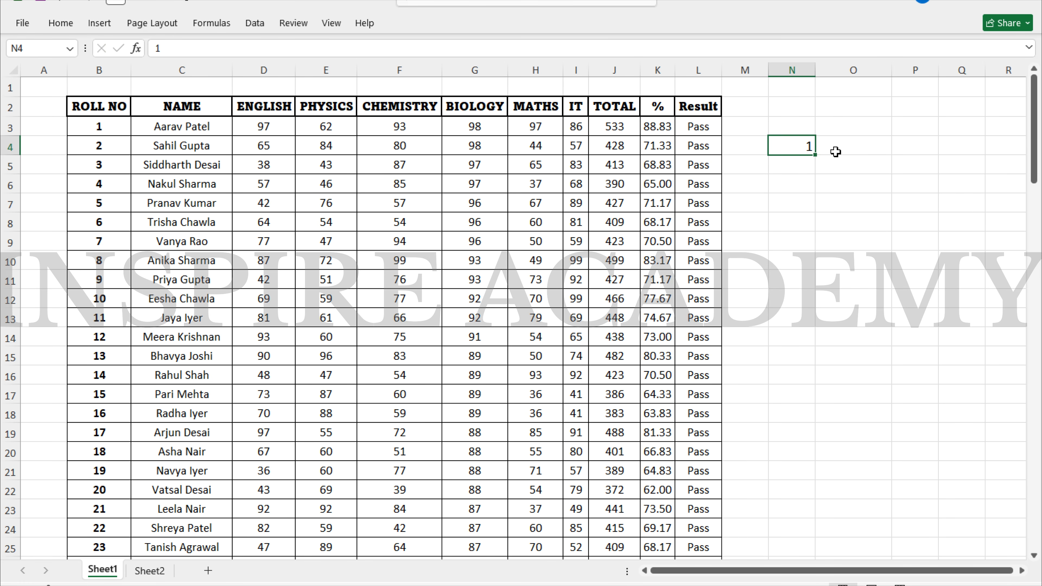
drag(816, 156, 819, 370)
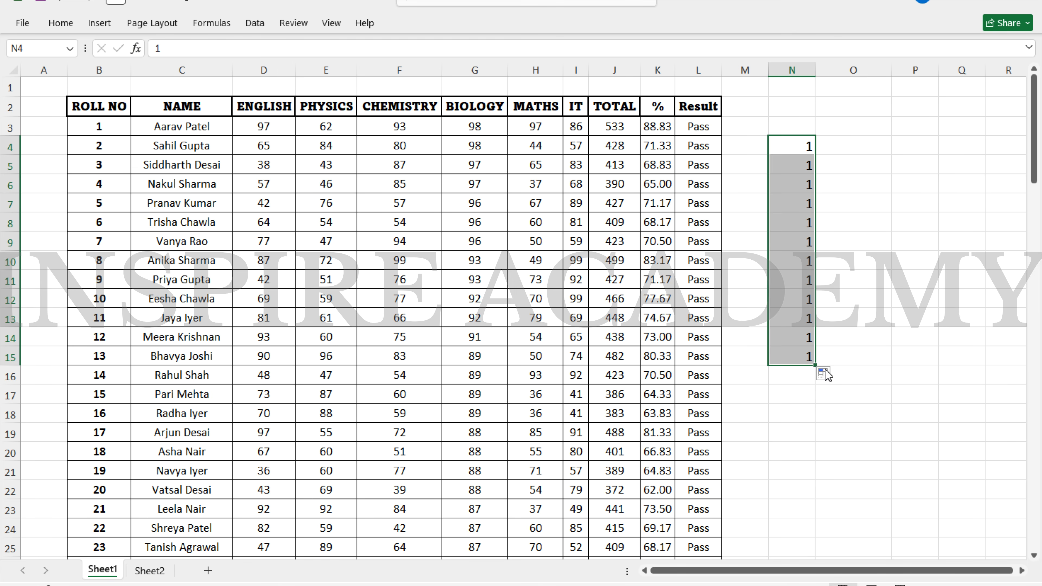
key(ctrl+z)
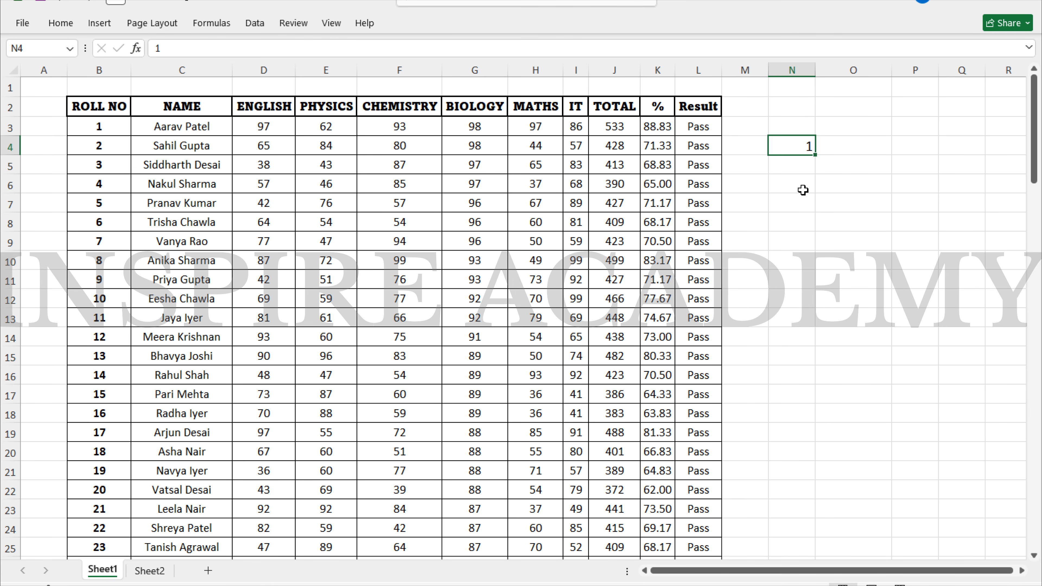
- Enter 2 in cell N5, directly below the 1
click(803, 173)
text(2)
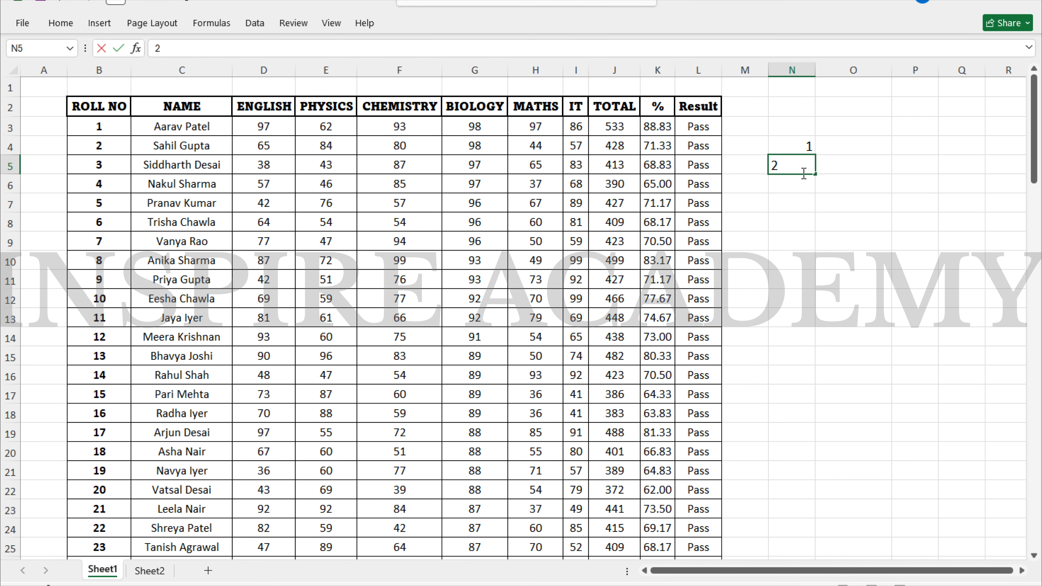
key(Up)
- Extend the number series in N4:N5 down to N102 and undo the fill
drag(792, 146, 815, 468)
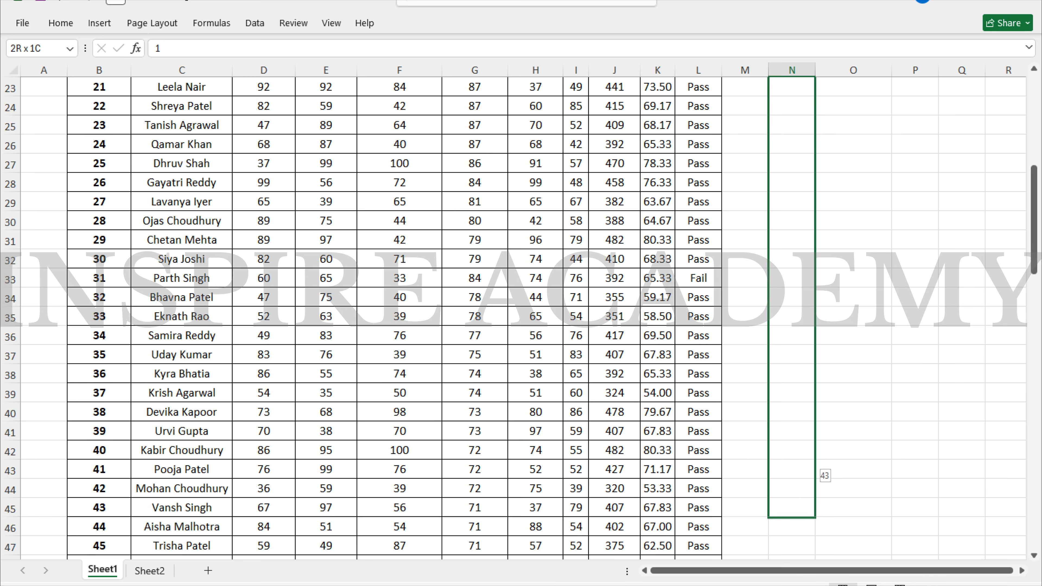
drag(808, 519, 809, 470)
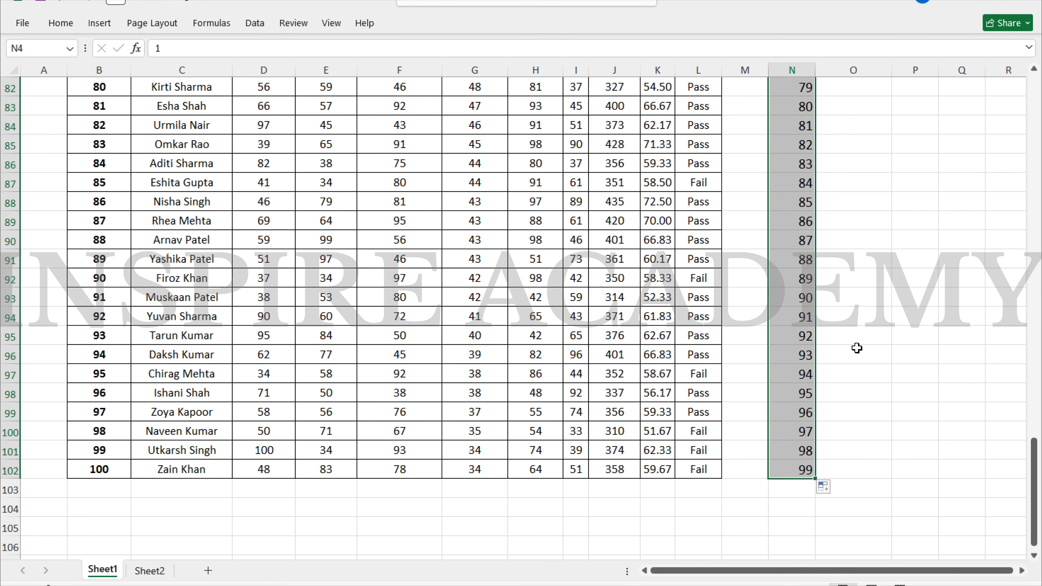
scroll(843, 279, up, 20)
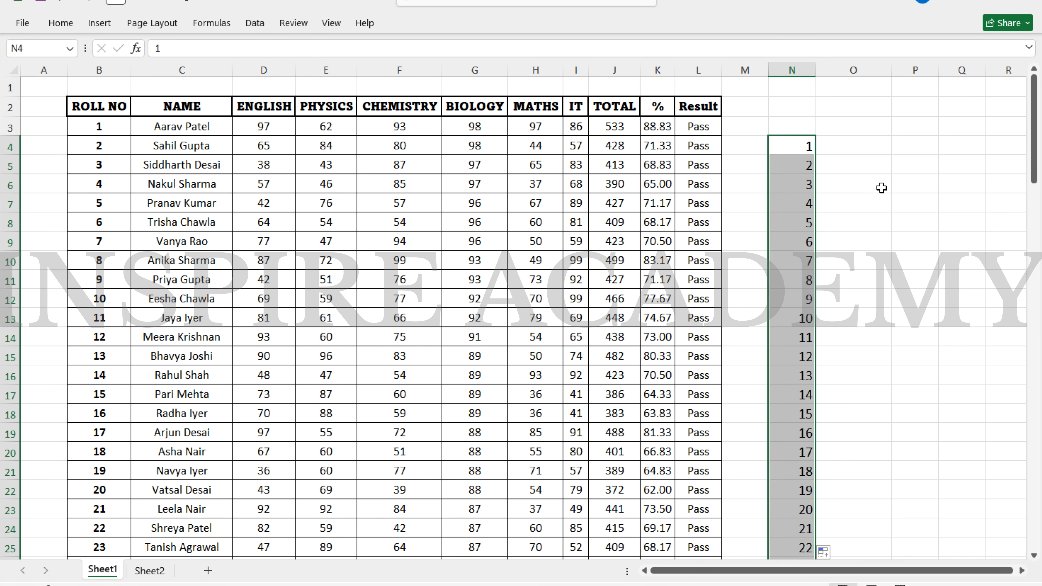
key(ctrl+z)
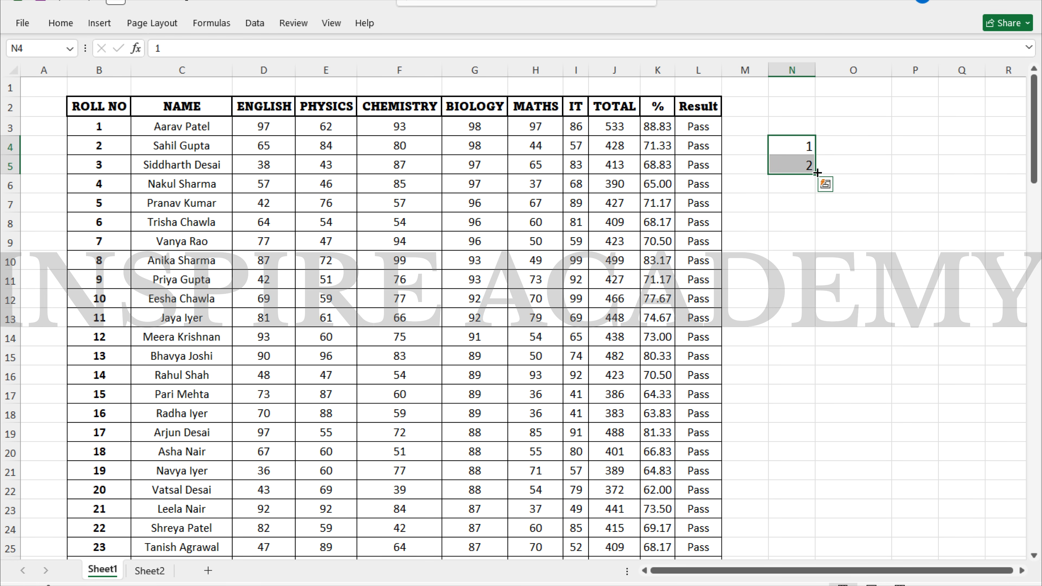
- Extend the number series in N4:N5 down to N105
drag(816, 174, 816, 468)
drag(814, 546, 814, 536)
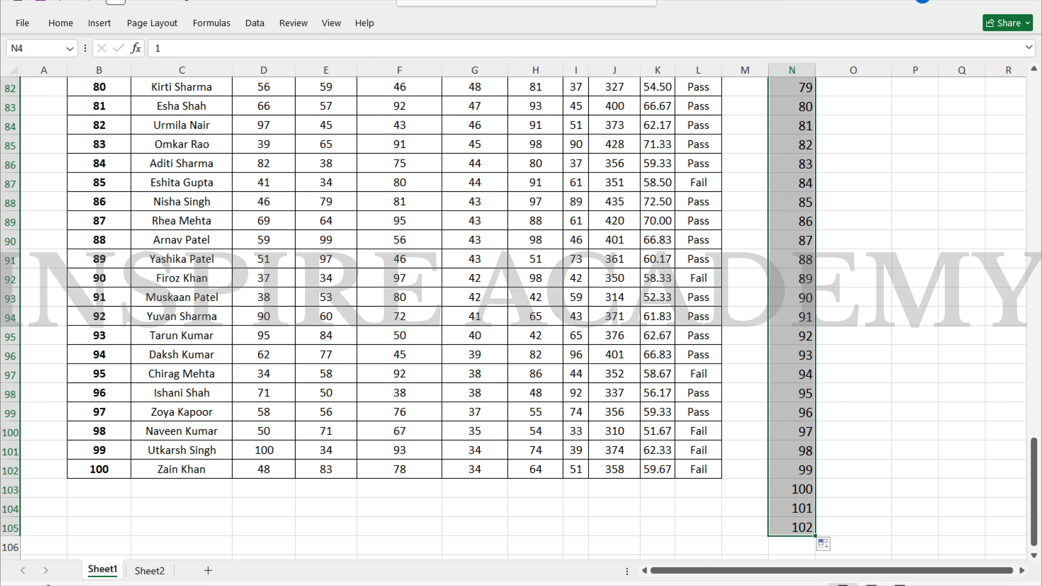
- Find the value 50 within the filled number series in column N
key(ctrl+f)
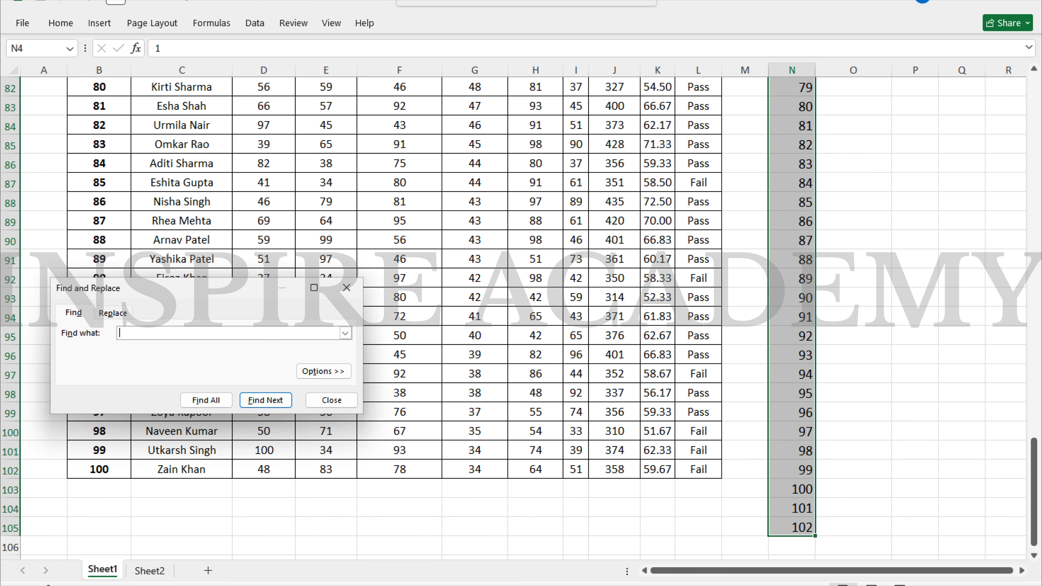
text(50)
key(Return)
key(Escape)
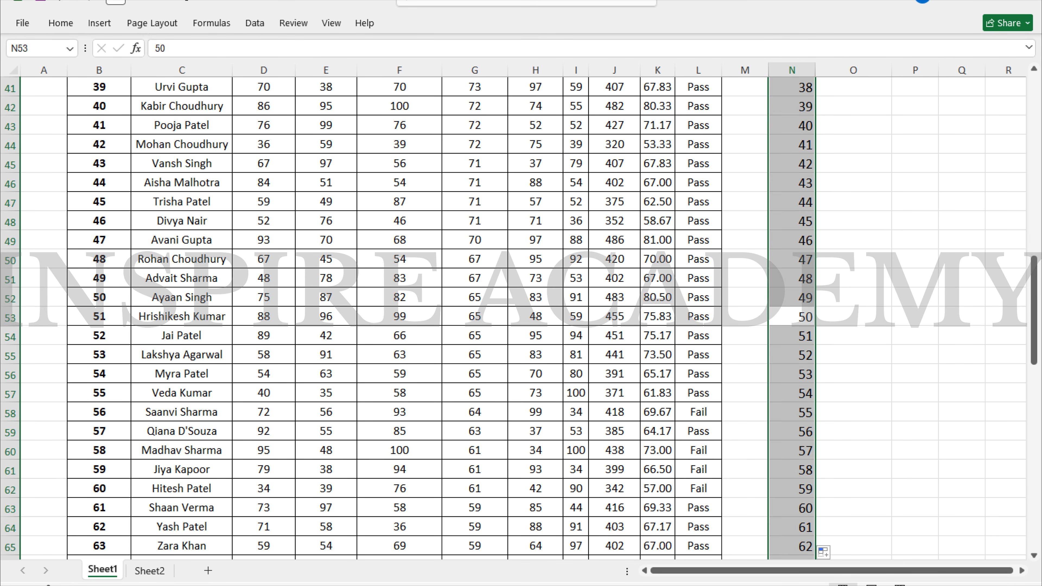
- Clear the numbers after 50 in column N, from N54 down to N105
click(790, 335)
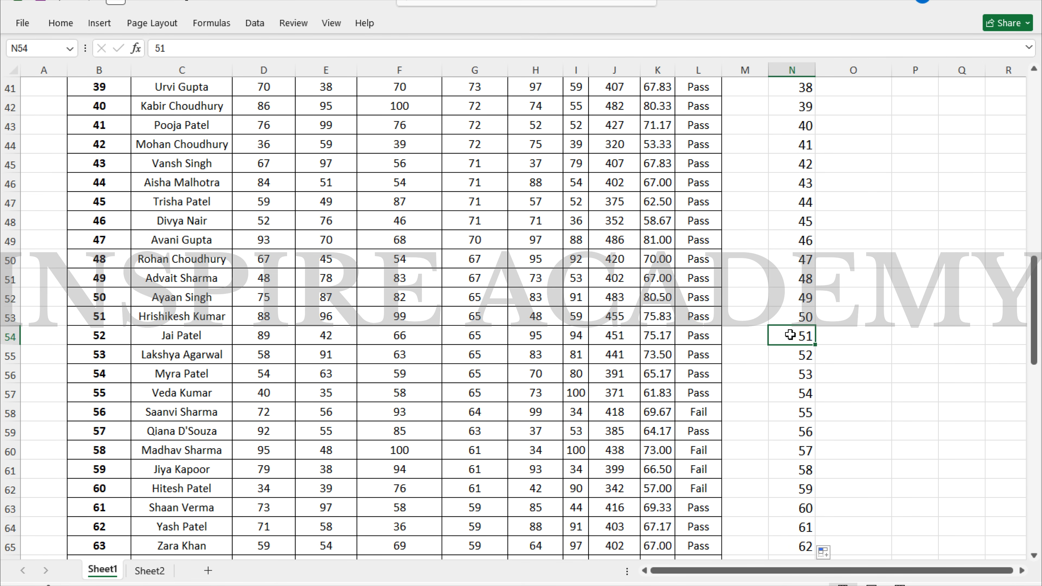
key(ctrl+shift+Down)
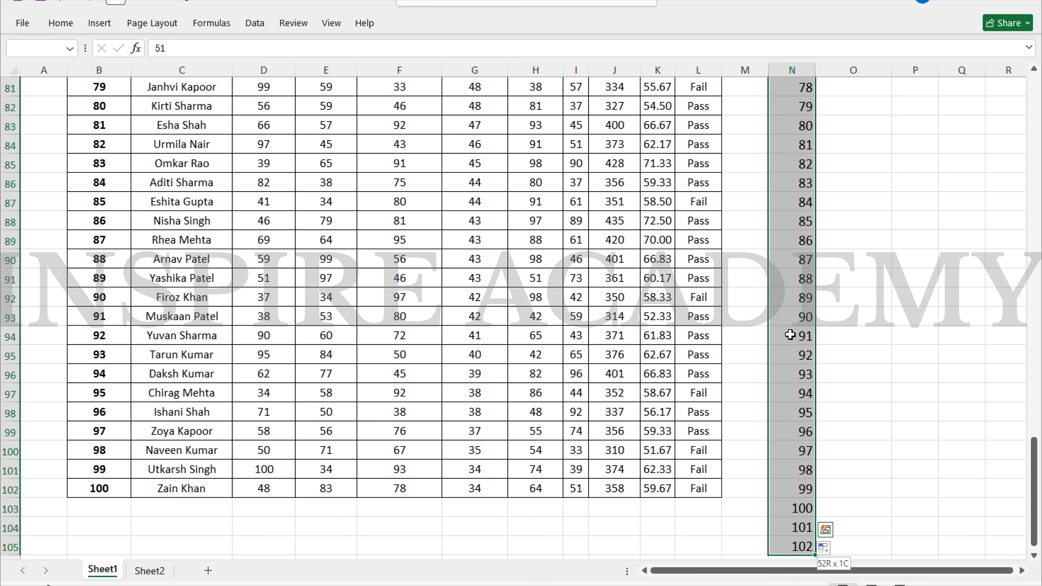
key(Delete)
scroll(790, 335, up, 13)
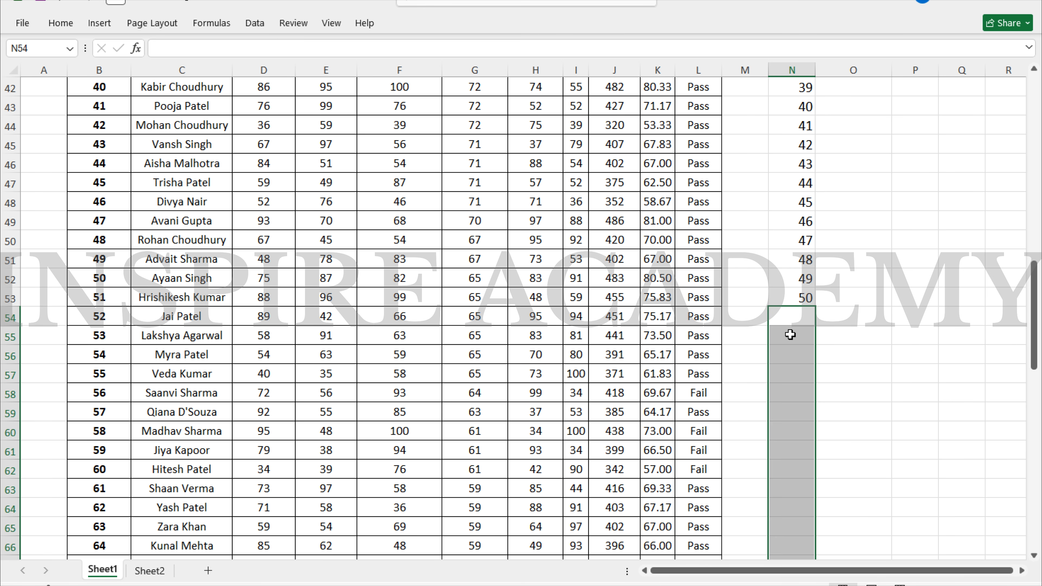
- Clear the remaining number series in column N, from N4 down to N53
key(Up)
key(Page_Up)
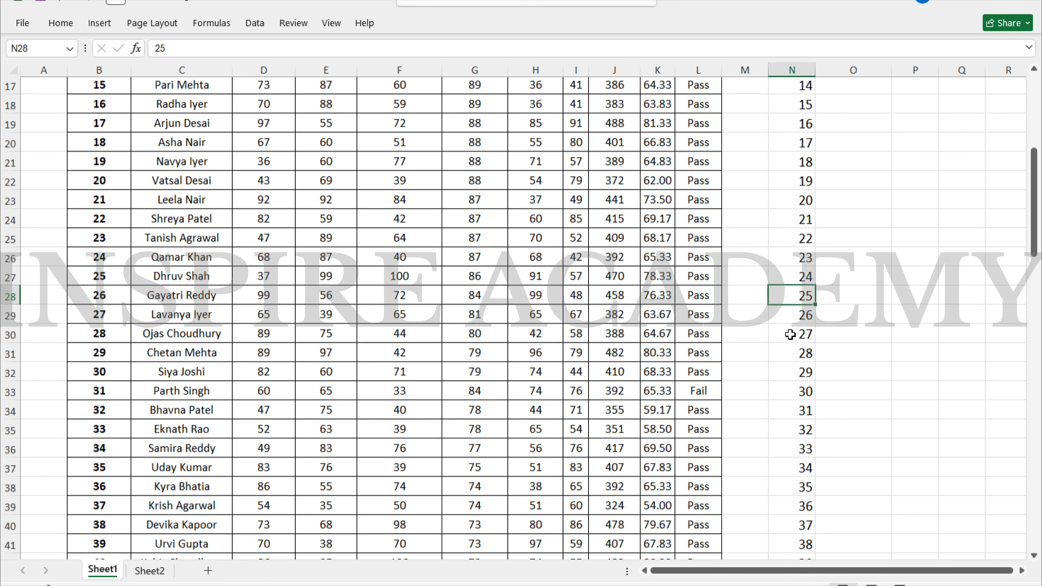
key(ctrl+Up)
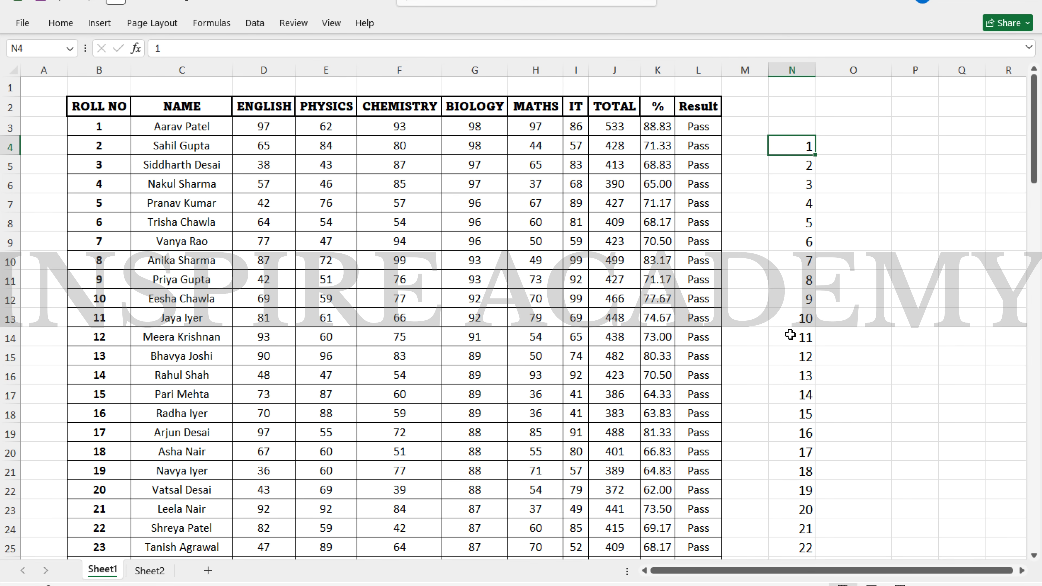
key(ctrl+shift+Down)
key(BackSpace)
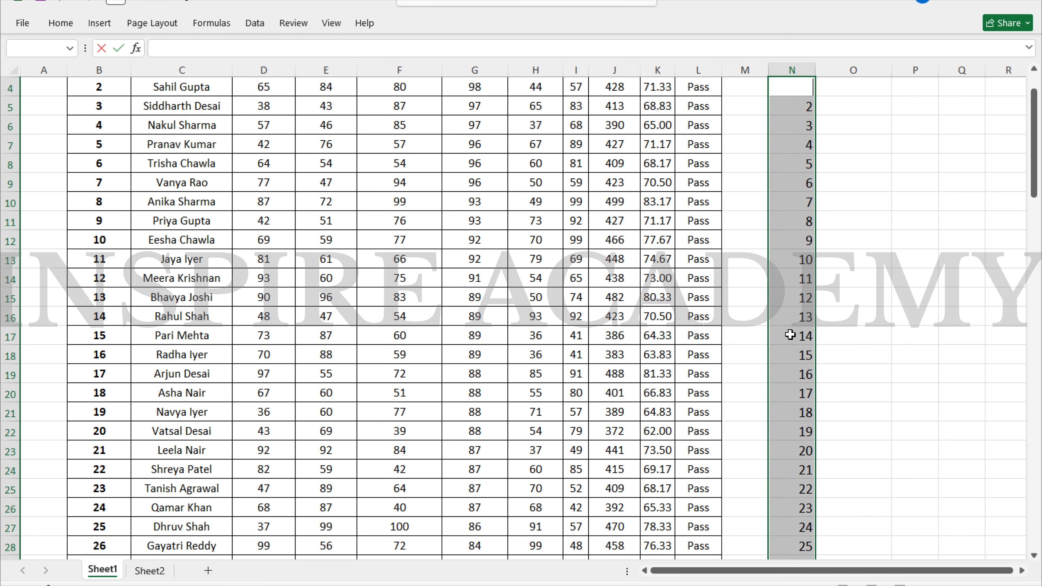
key(Escape)
key(Delete)
key(Up)
key(Up)
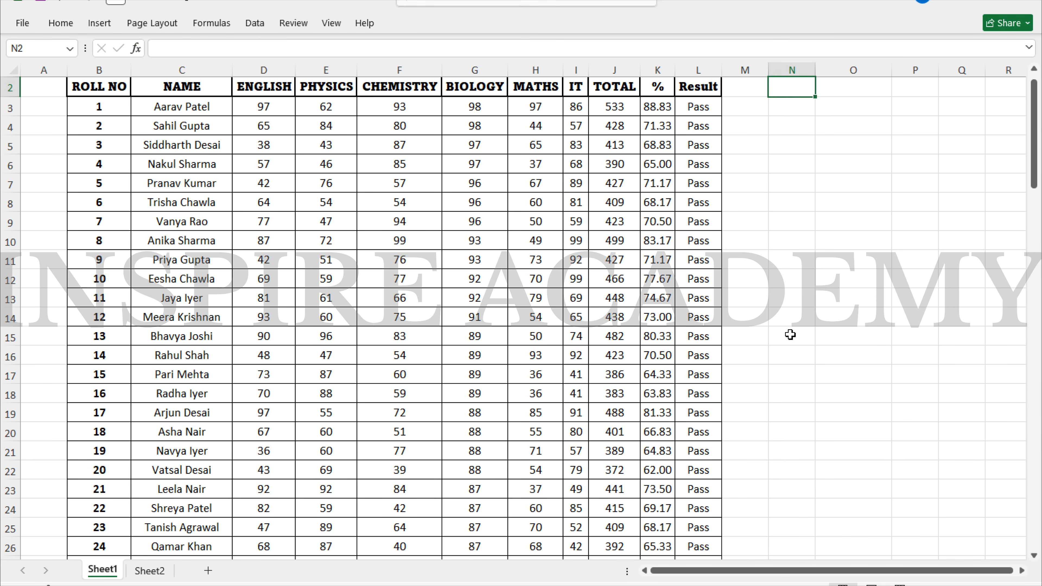
- Enter 1 in cell N3 and 2 in cell N4, starting level with the first student row
key(Down)
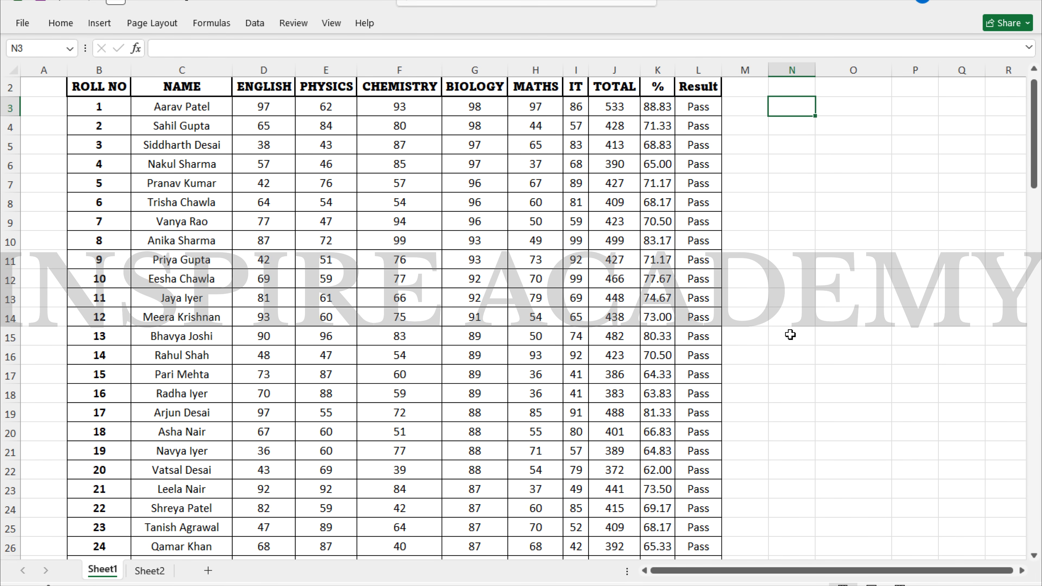
text(1)
key(Return)
text(2)
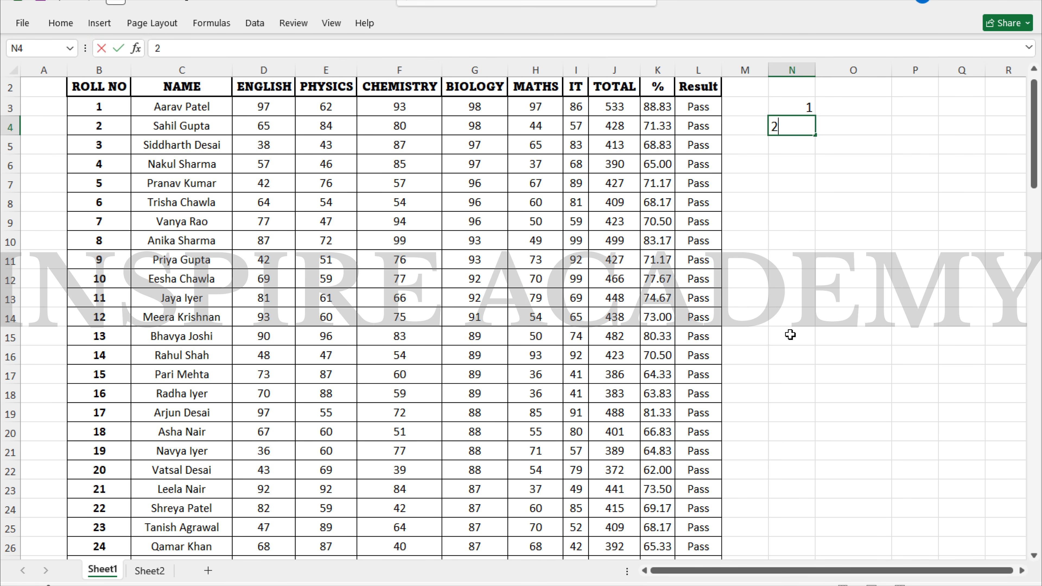
key(Return)
- Autofill the number series from N3:N4 down to N20
key(Up)
key(Up)
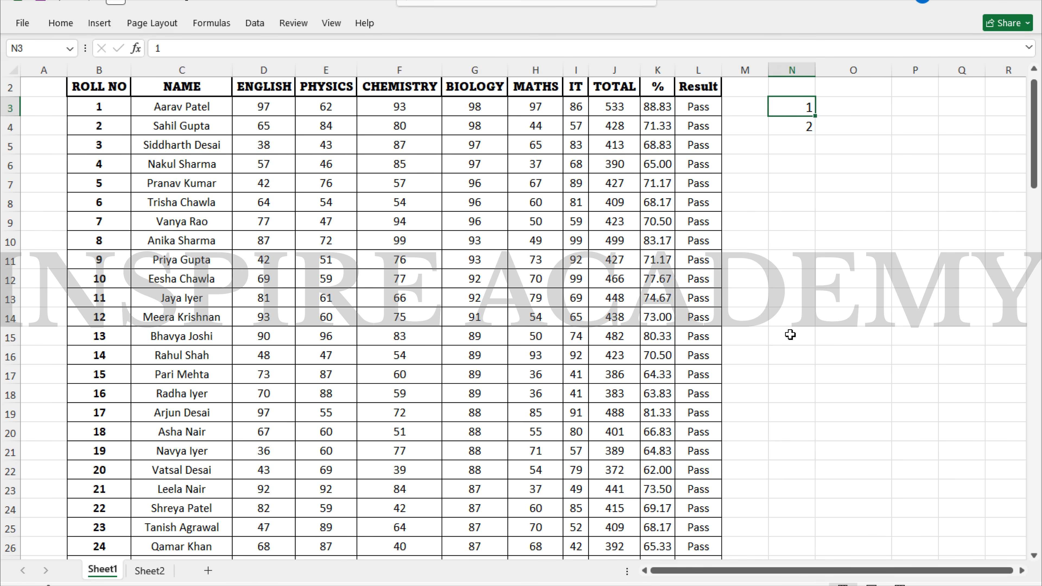
key(shift+Down)
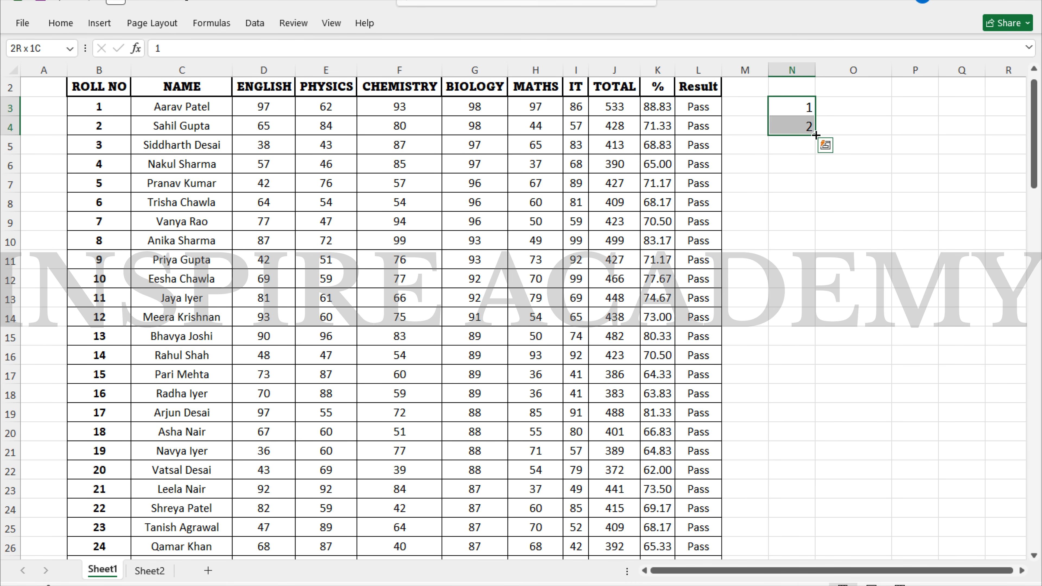
drag(815, 135, 817, 441)
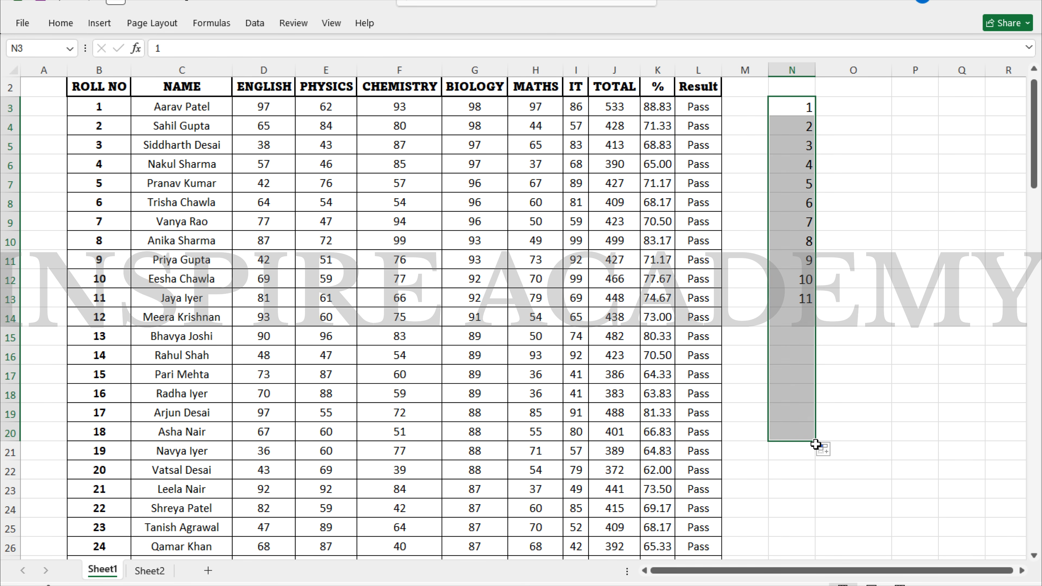
click(852, 428)
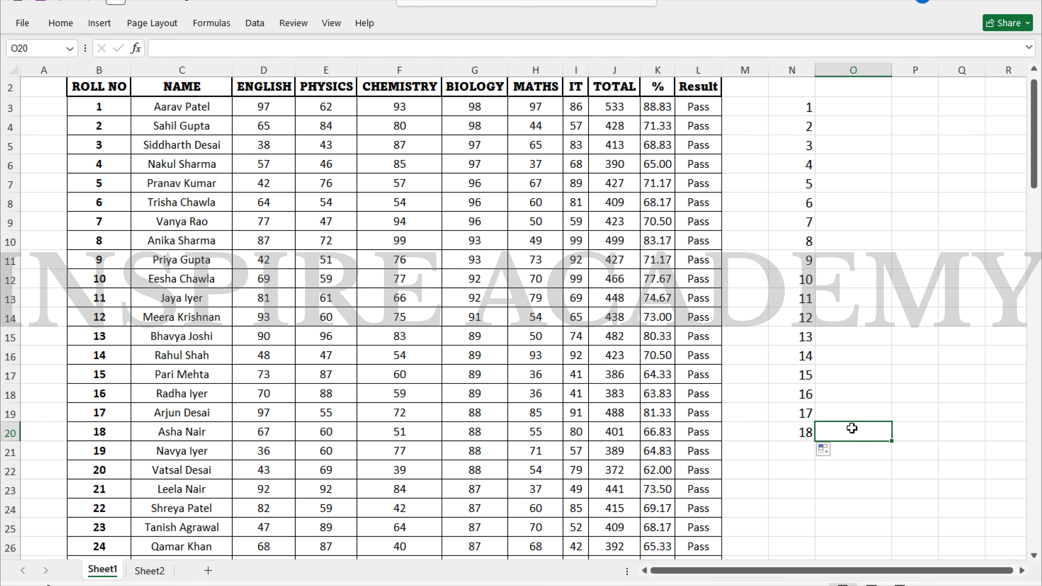
- Continue the number series from its last two cells, N19:N20, down to N96
key(Left)
key(Up)
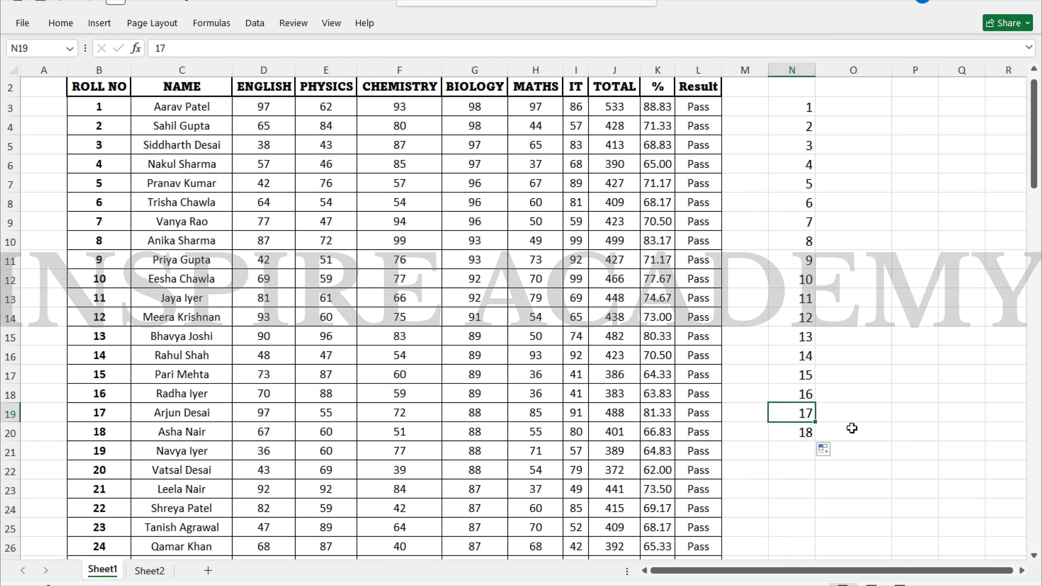
key(shift+Down)
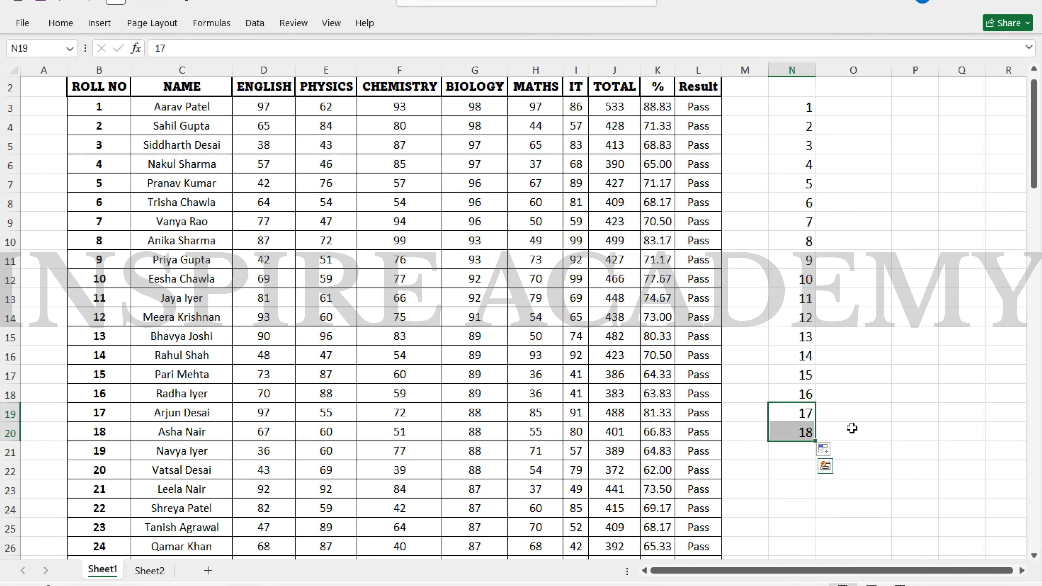
mouse_move(815, 439)
mouse_down()
mouse_move(815, 557)
mouse_move(815, 448)
mouse_up()
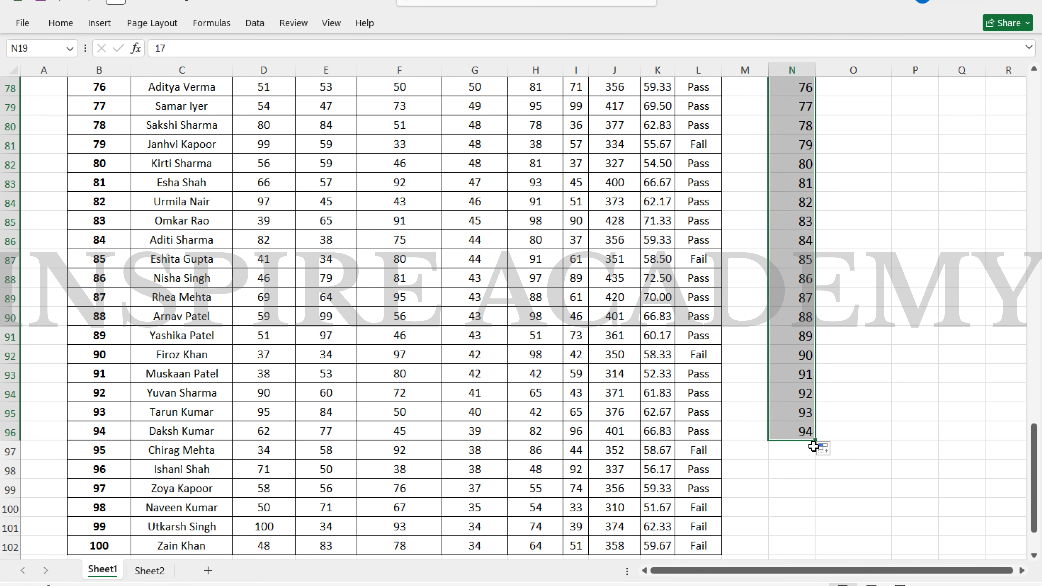
- Enter 1 in cell O3 and 2 in cell P3 to start a horizontal number series
click(853, 336)
key(Up)
key(Up)
key(Up)
key(Up)
key(Up)
key(Up)
key(Up)
key(Up)
key(Up)
key(Up)
key(Up)
key(Up)
key(Up)
key(Up)
key(Up)
key(Up)
key(Up)
key(Up)
key(Up)
key(Up)
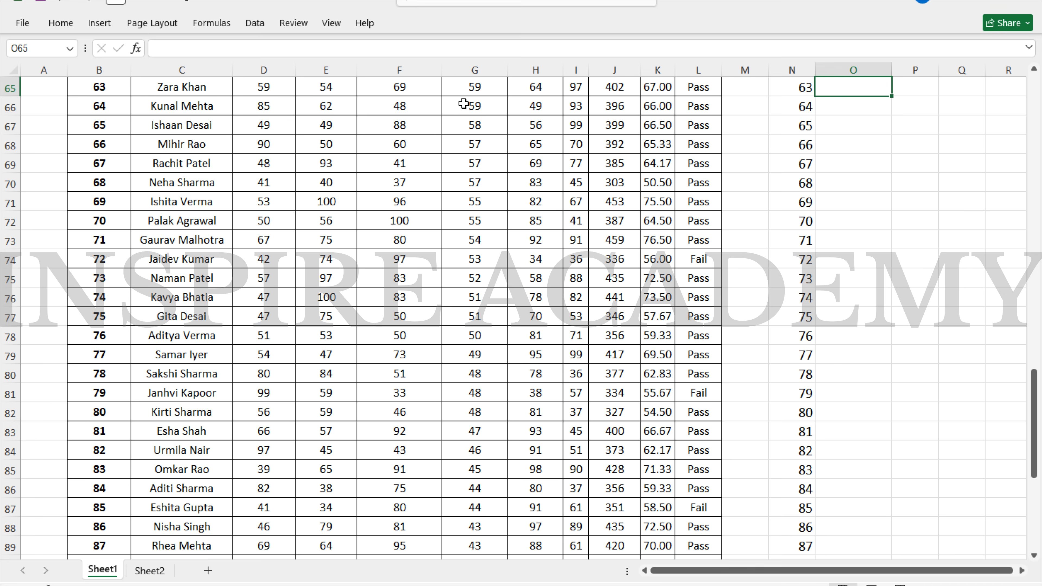
key(Up)
key(Up)
key(Up)
key(Up)
key(Up)
key(Up)
key(Up)
key(Up)
key(Up)
key(Up)
key(Up)
key(Up)
key(Up)
key(Up)
key(Up)
key(Up)
key(Up)
key(Up)
key(Up)
key(Up)
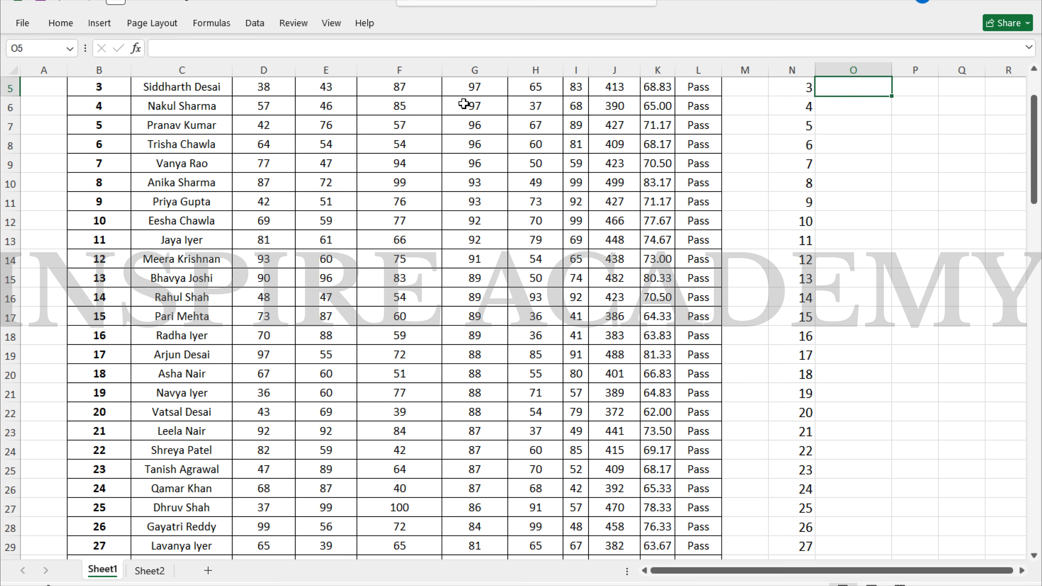
key(Down)
key(Down)
key(Down)
key(Up)
key(Right)
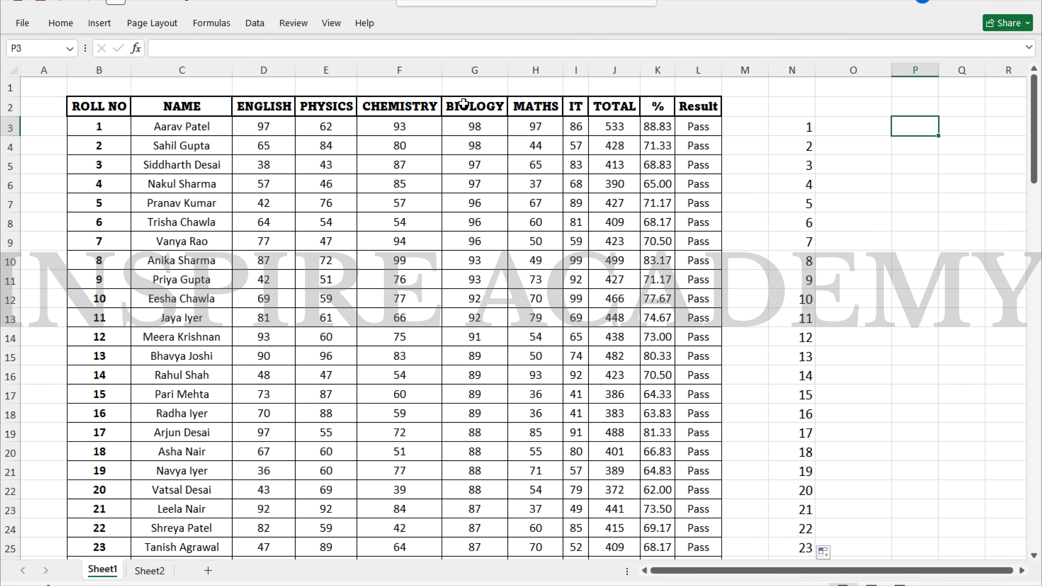
key(Left)
text(1)
key(Right)
text(2)
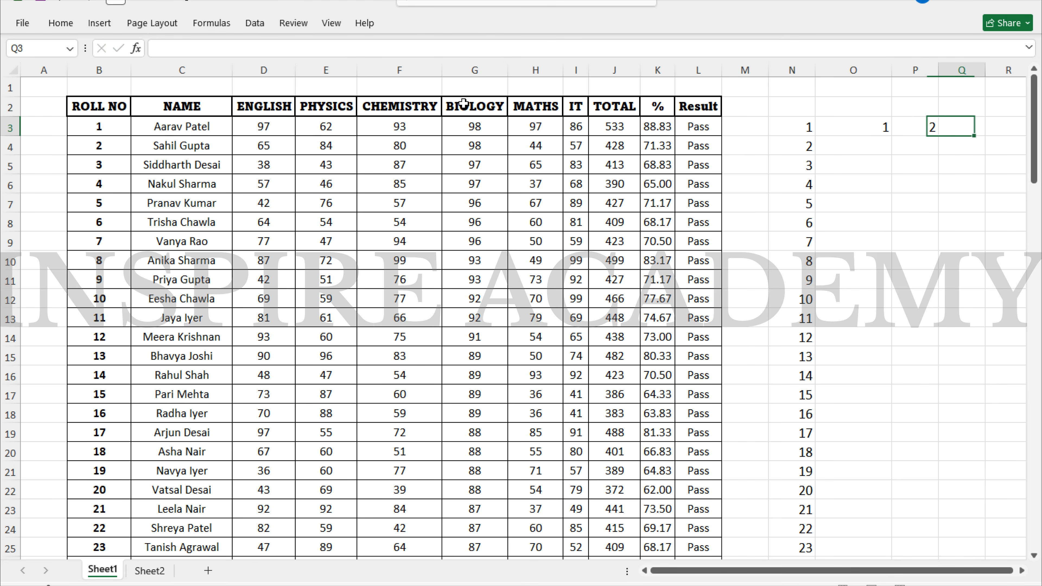
- Autofill the number series from O3:P3 across row 3 to column AQ
key(Left)
key(shift+Right)
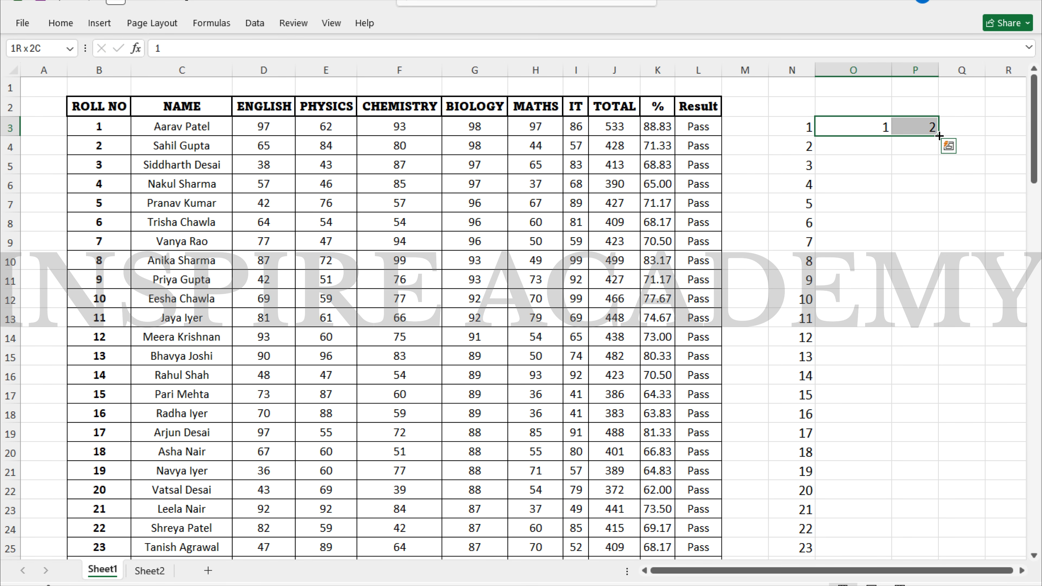
mouse_move(939, 136)
mouse_down()
mouse_move(1038, 134)
mouse_move(956, 135)
mouse_up()
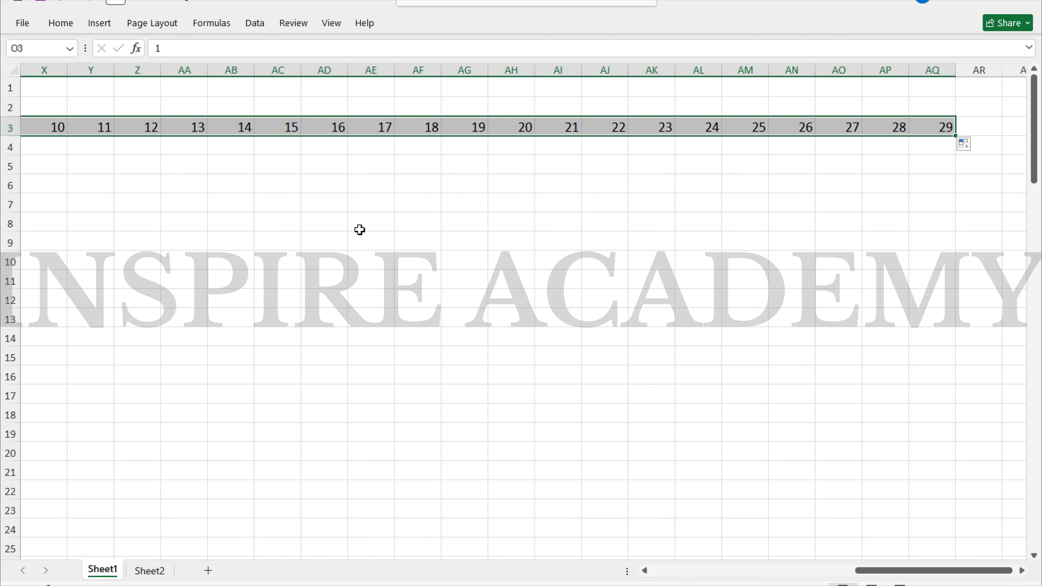
- Enter the date 01-02-2026 in cell P5 and autofill consecutive dates down to P15
click(163, 236)
key(Down)
key(Left)
key(Left)
key(Left)
key(Left)
key(Left)
key(Left)
key(Left)
key(Left)
key(Left)
key(Left)
key(Left)
key(Left)
key(Left)
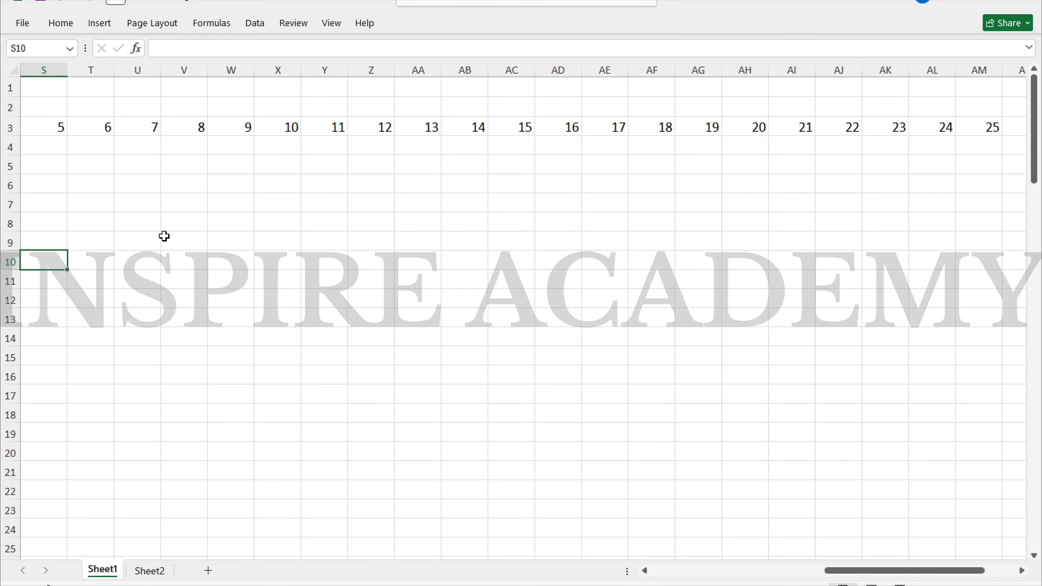
key(Right)
key(Up)
key(Up)
key(Up)
key(Up)
key(Up)
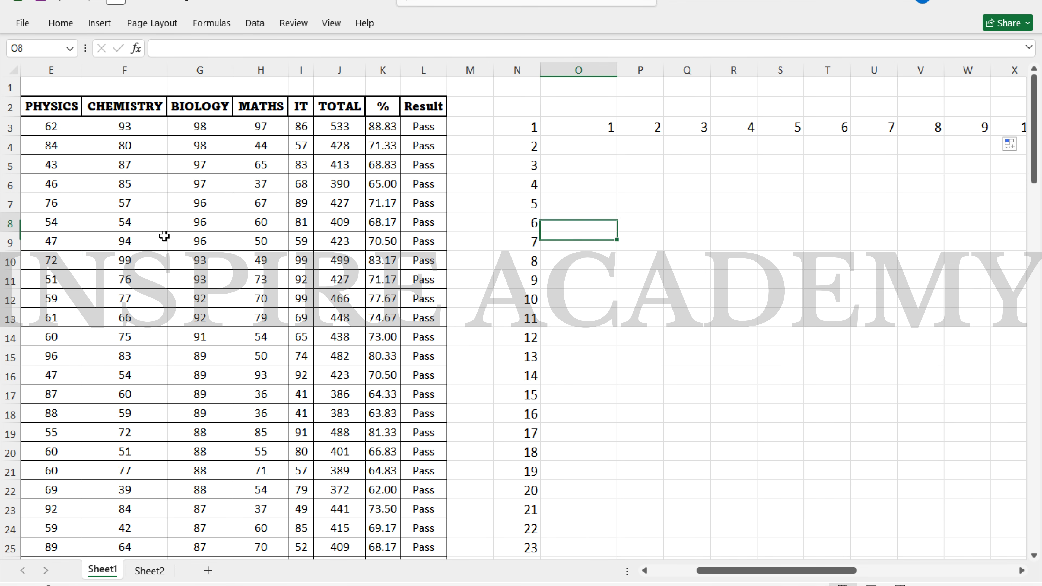
key(Right)
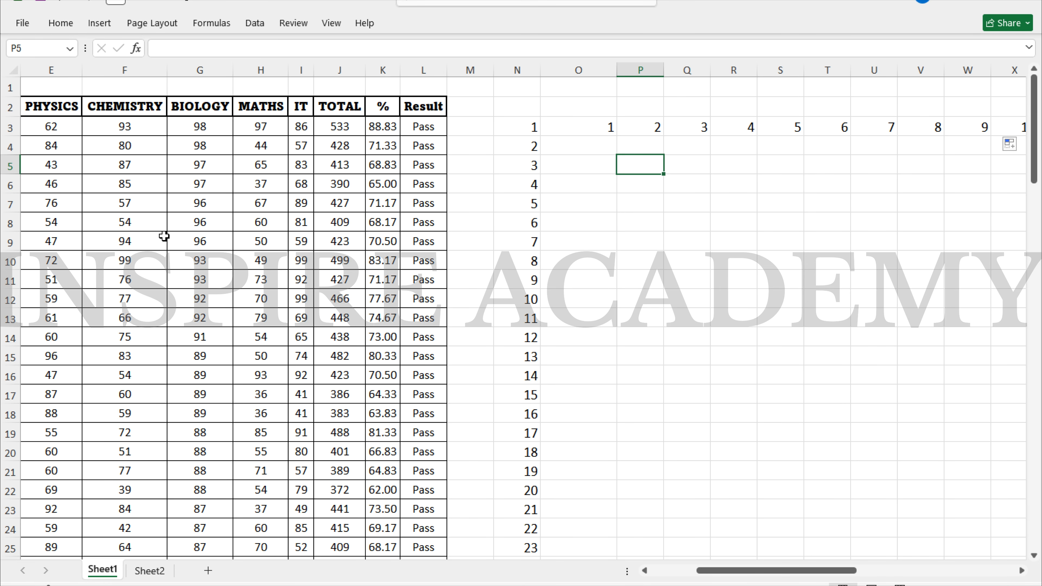
text(01-0)
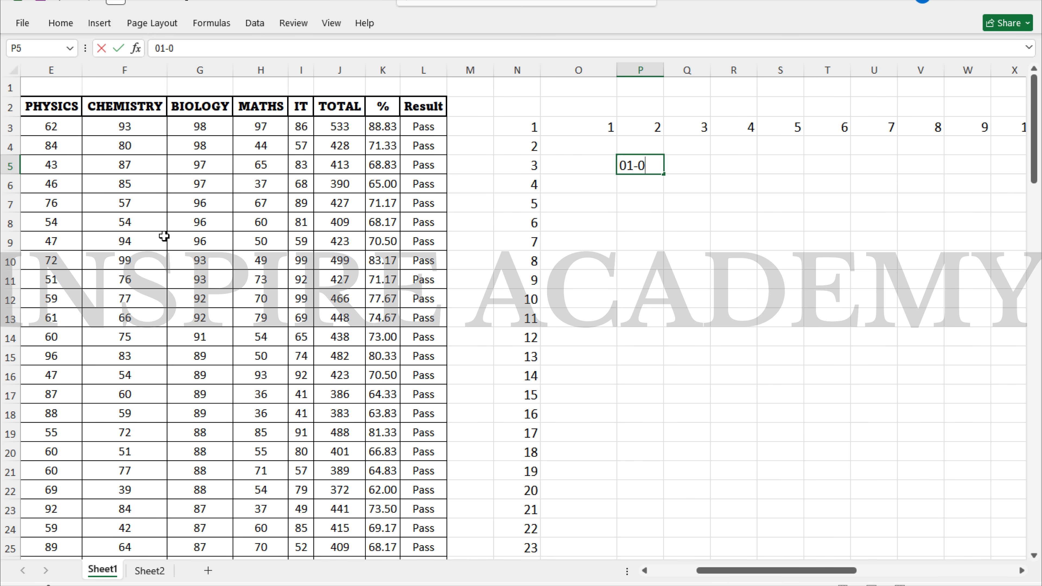
text(2-2026)
key(Return)
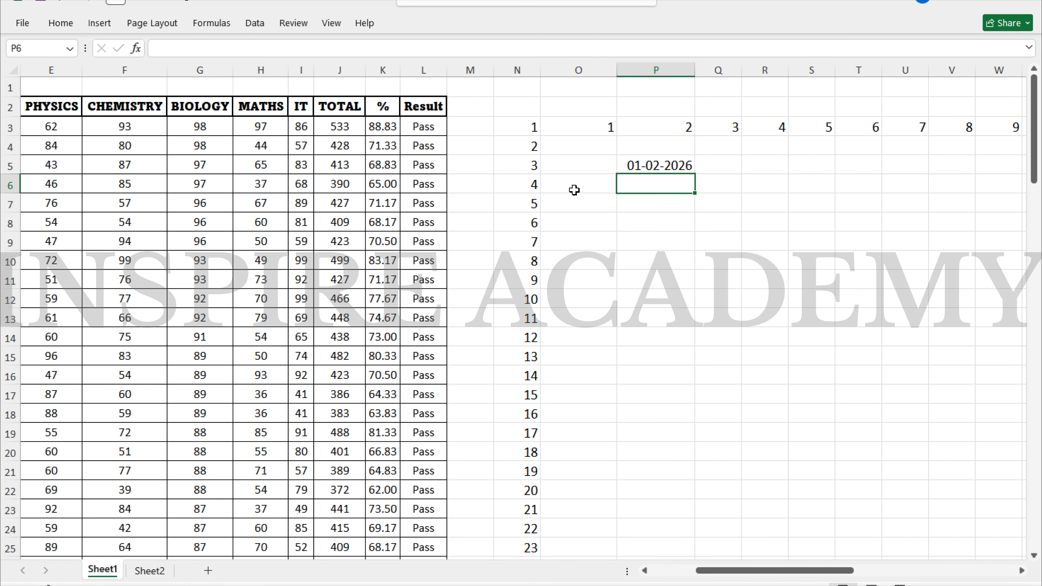
click(676, 163)
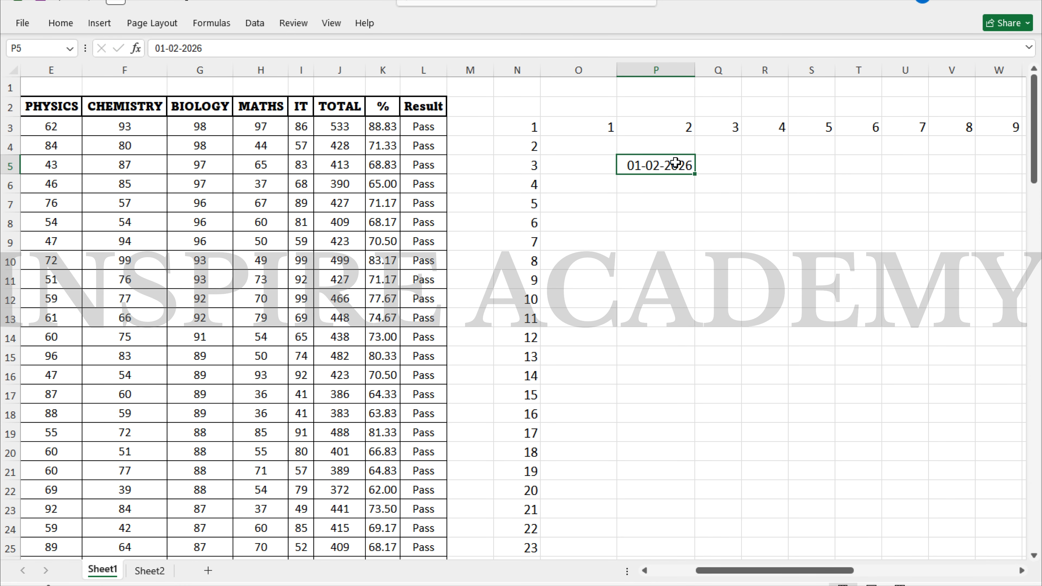
drag(694, 173, 705, 360)
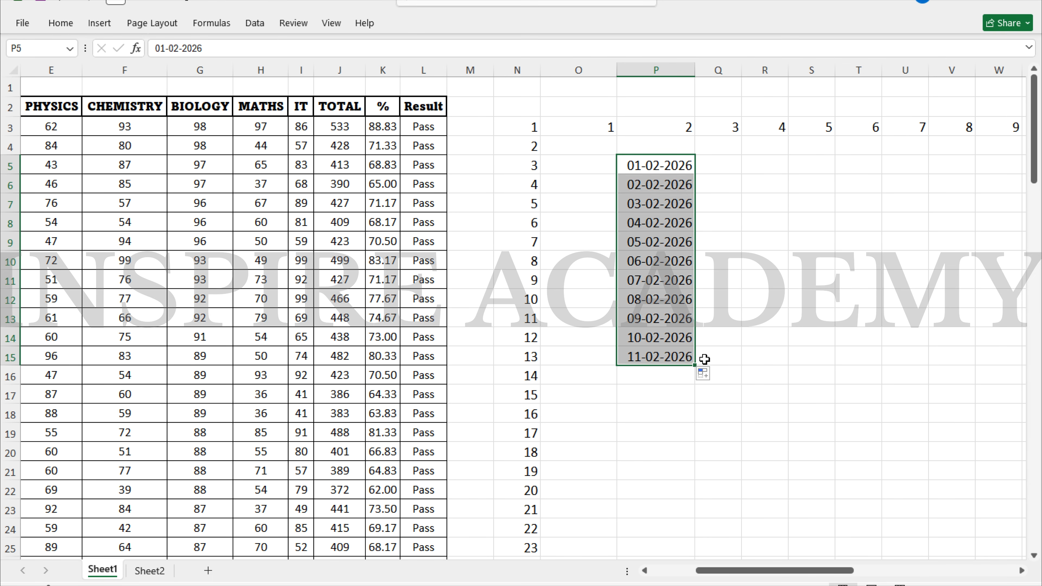
- Enter Monday in cell Q5 and autofill the weekday names down to Q15
click(722, 166)
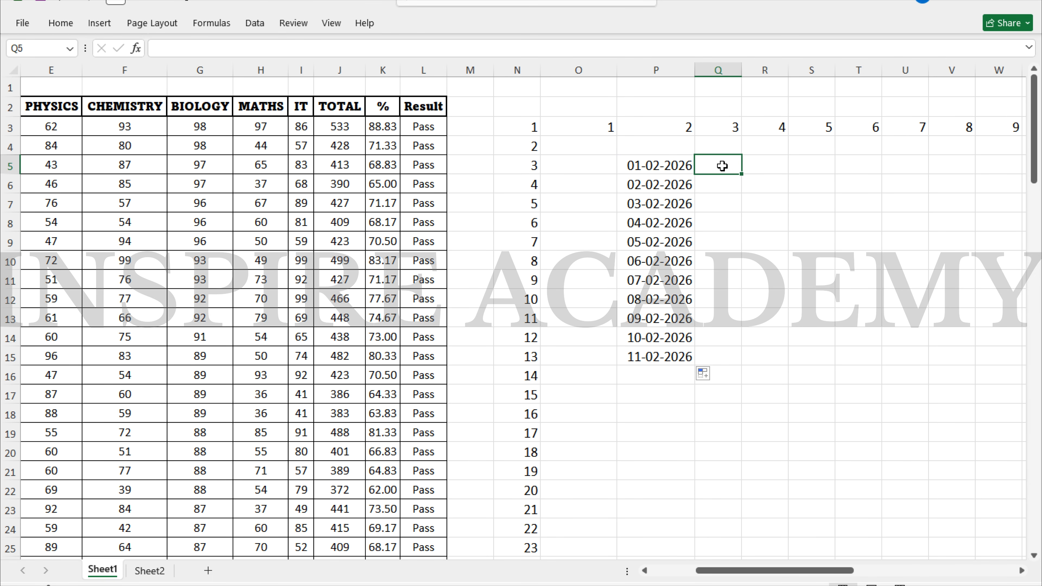
text(Monday)
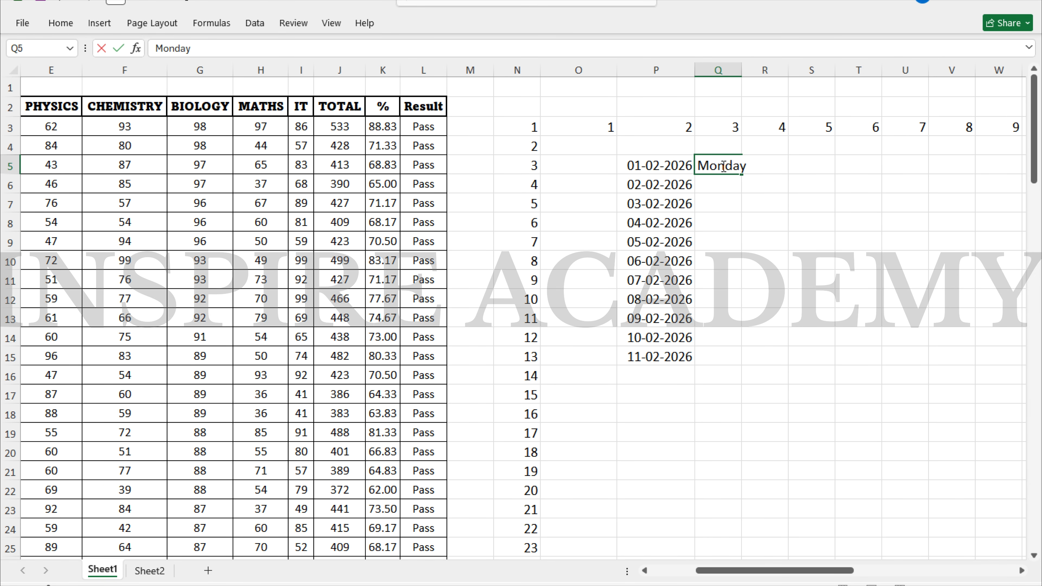
key(Return)
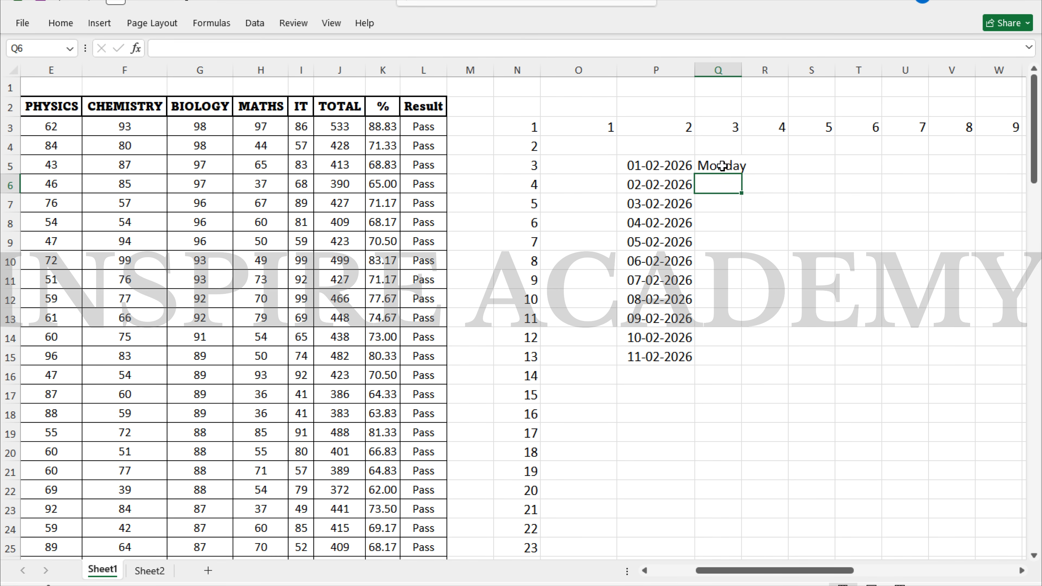
click(722, 166)
drag(742, 173, 763, 369)
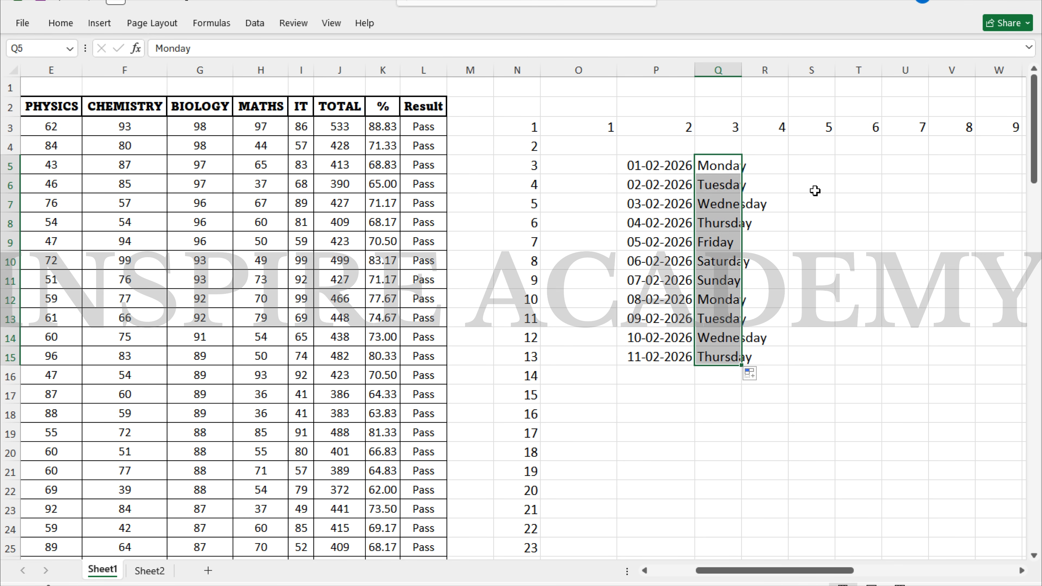
click(780, 167)
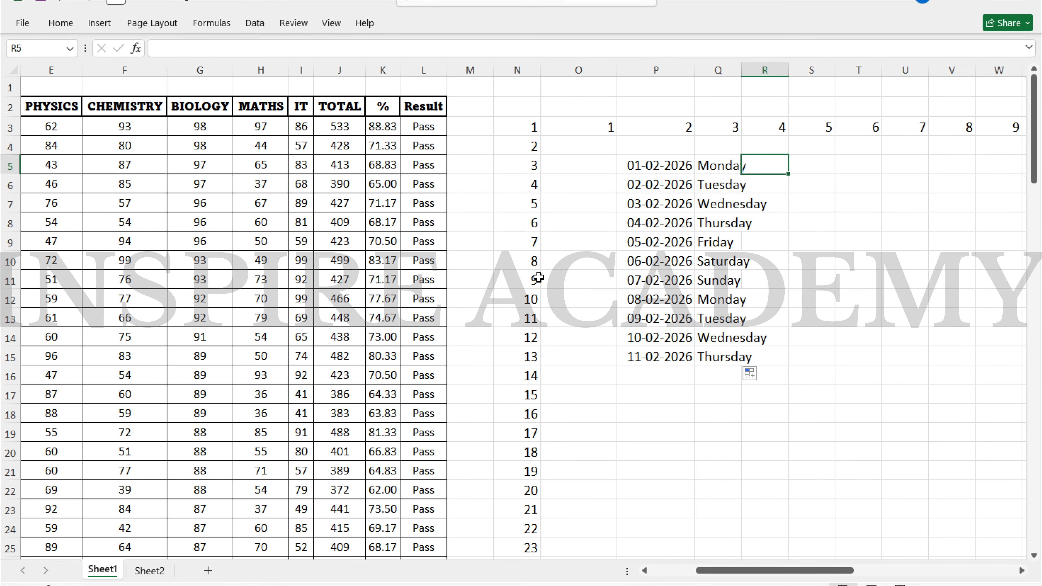
- On Sheet2, enter 1 in cell A3 and 2 in cell A4 to start a serial number series beside the names
click(150, 572)
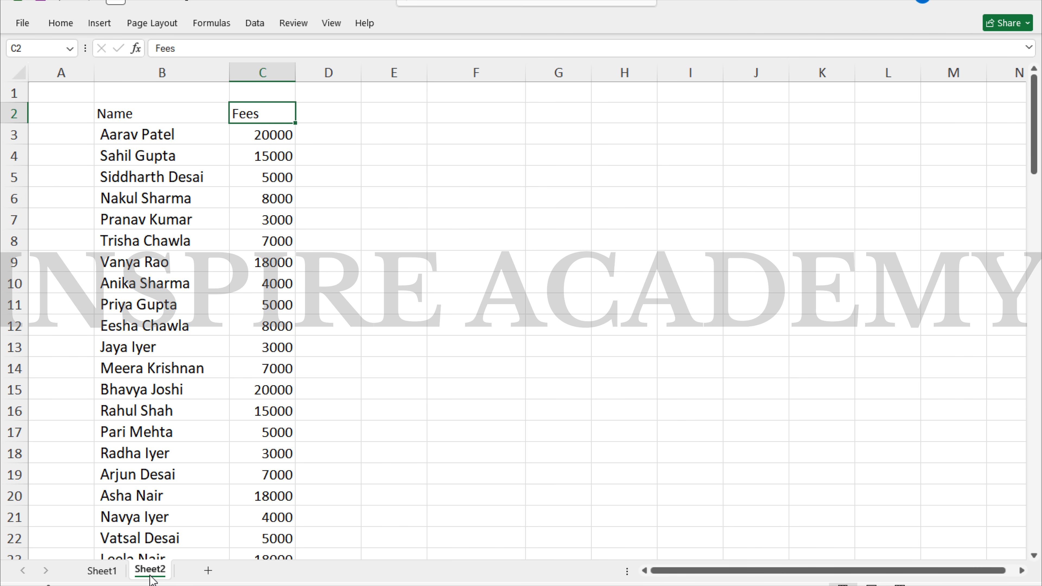
click(73, 135)
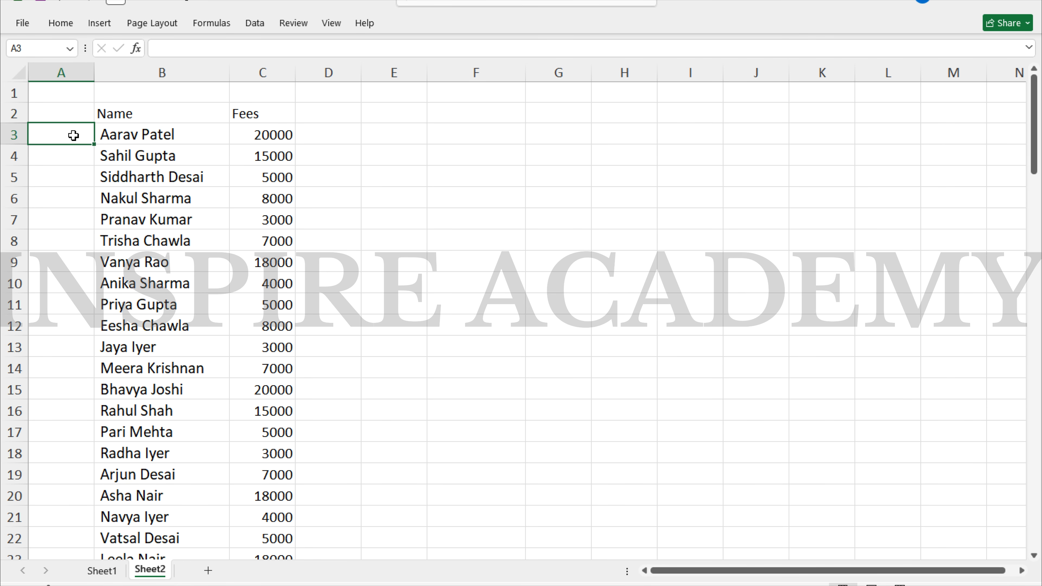
text(1)
key(Return)
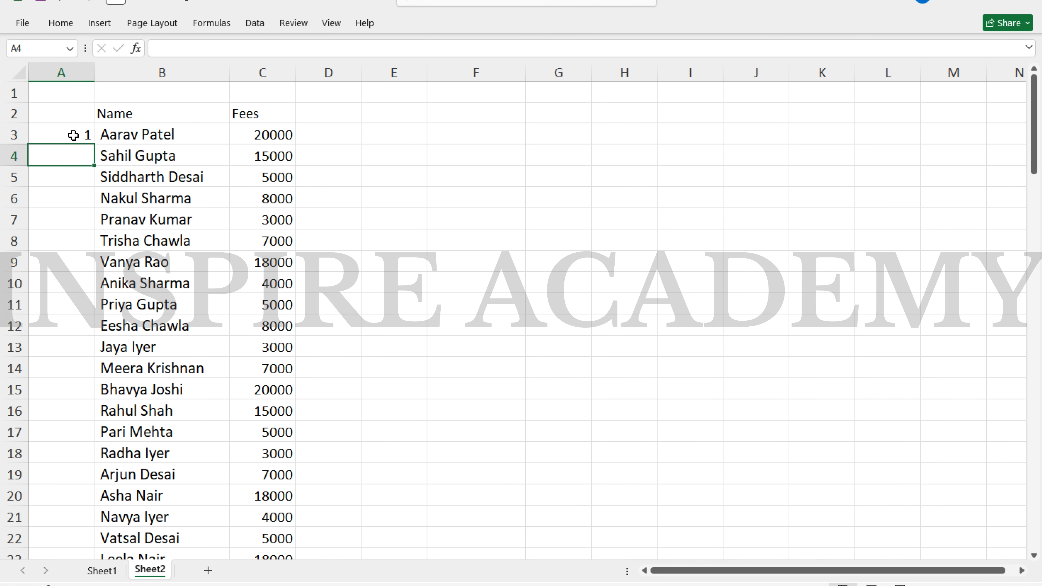
text(2)
key(Return)
- Autofill the serial numbers from A3:A4 down column A to the last name in row 102
click(74, 135)
key(shift+Down)
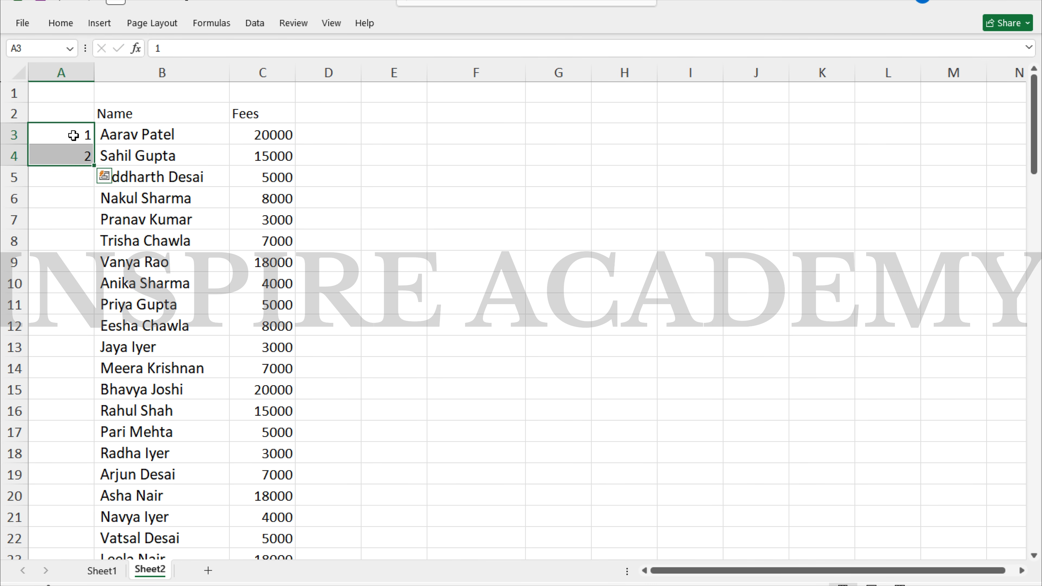
double_click(94, 165)
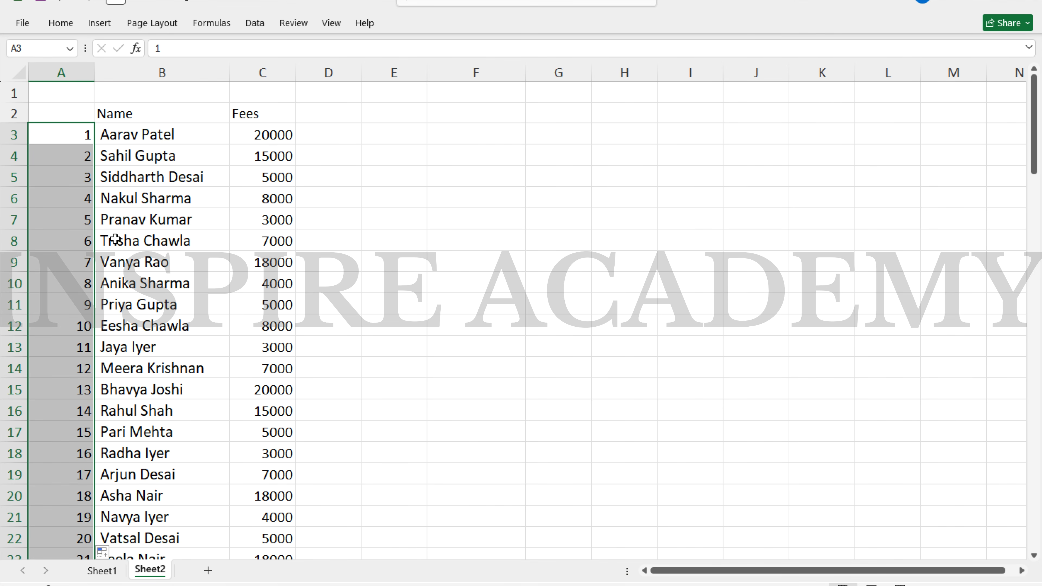
scroll(114, 238, down, 3)
scroll(115, 242, down, 20)
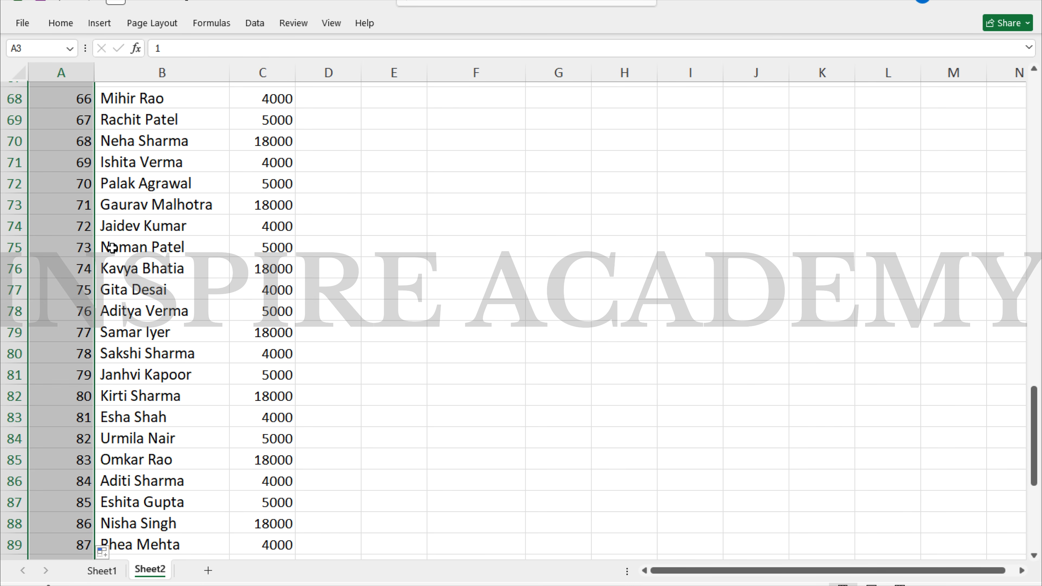
scroll(111, 246, up, 20)
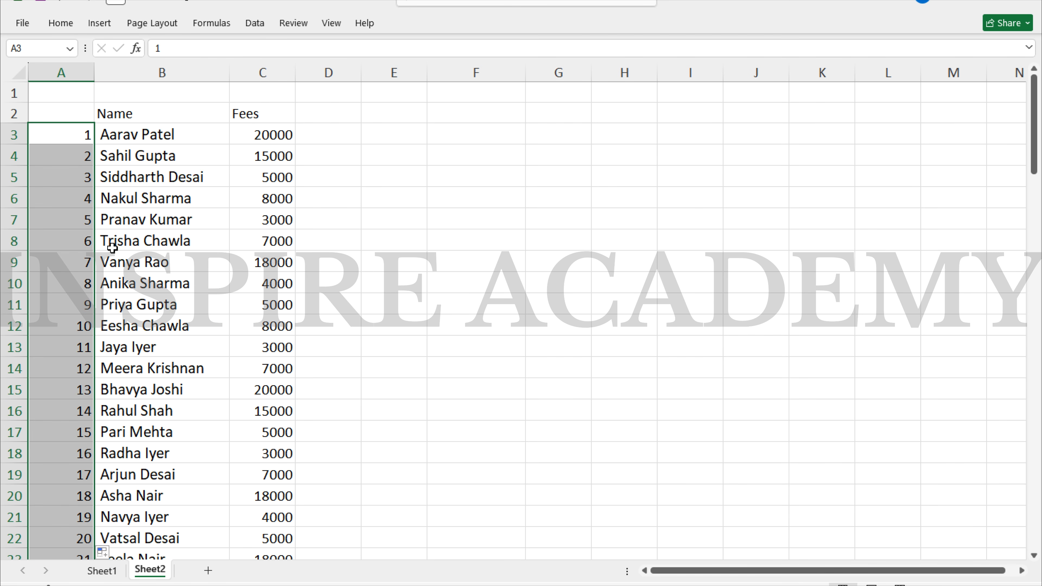
click(448, 179)
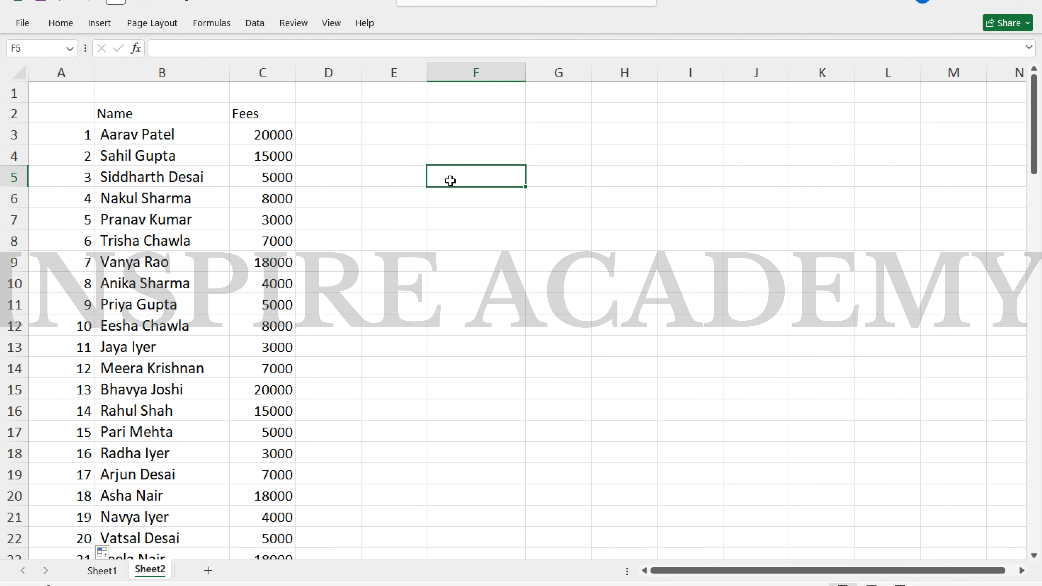
- Apply the comma number style to all the fees in C3:C102
click(275, 133)
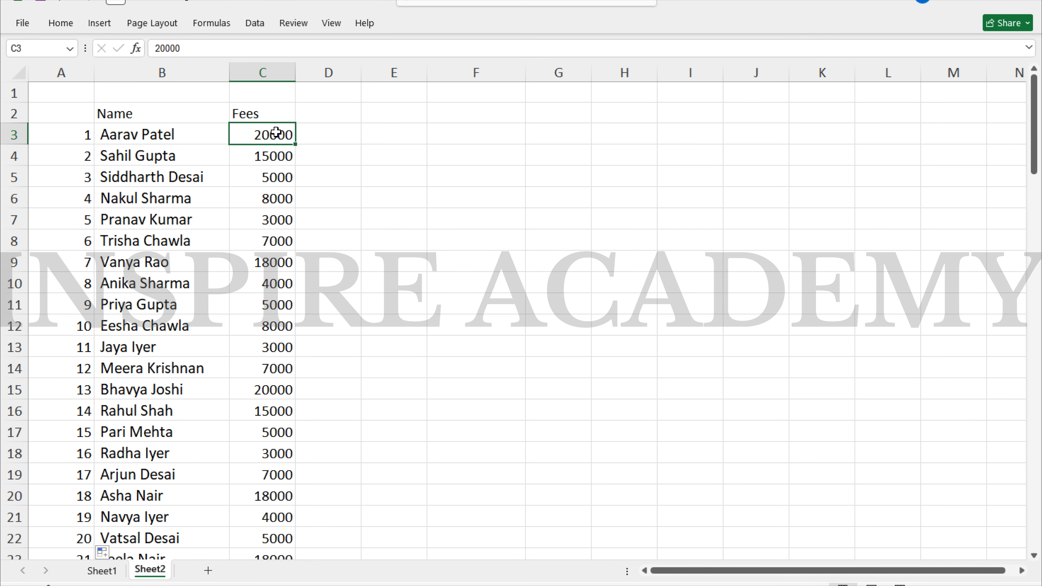
key(ctrl+shift+Down)
key(ctrl+Up)
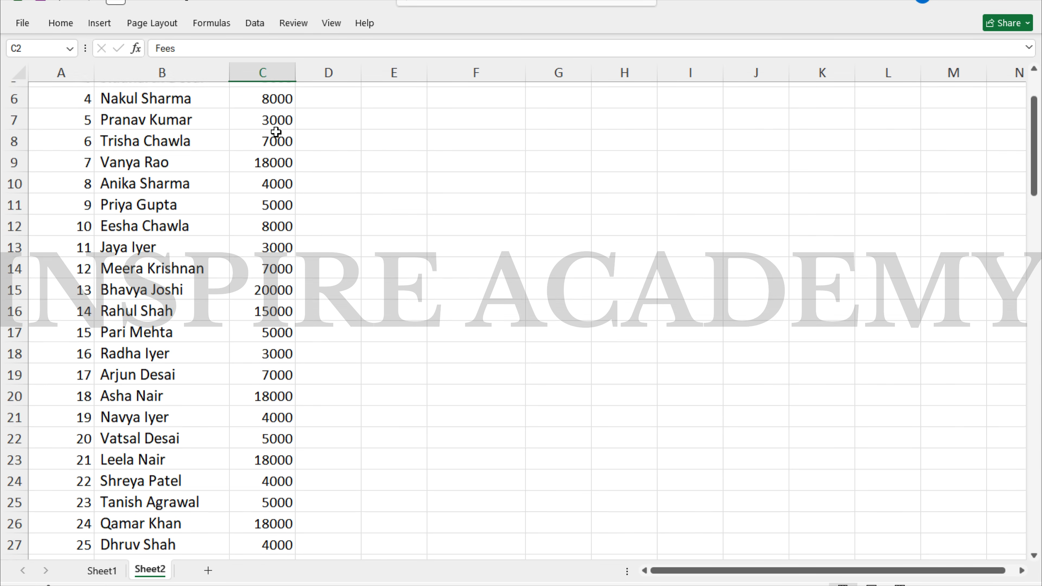
key(Up)
key(Down)
key(Down)
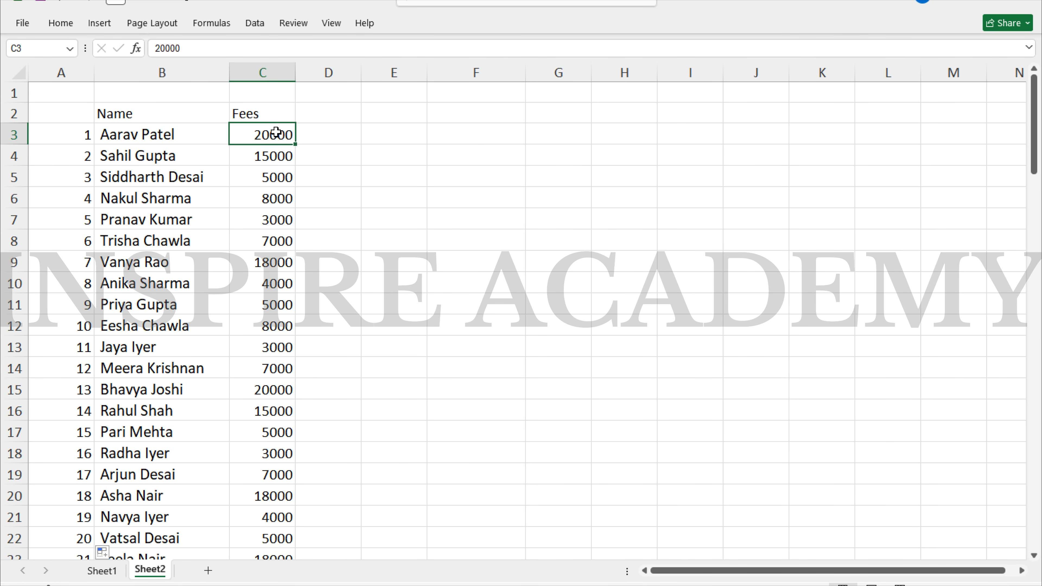
key(ctrl+shift+Down)
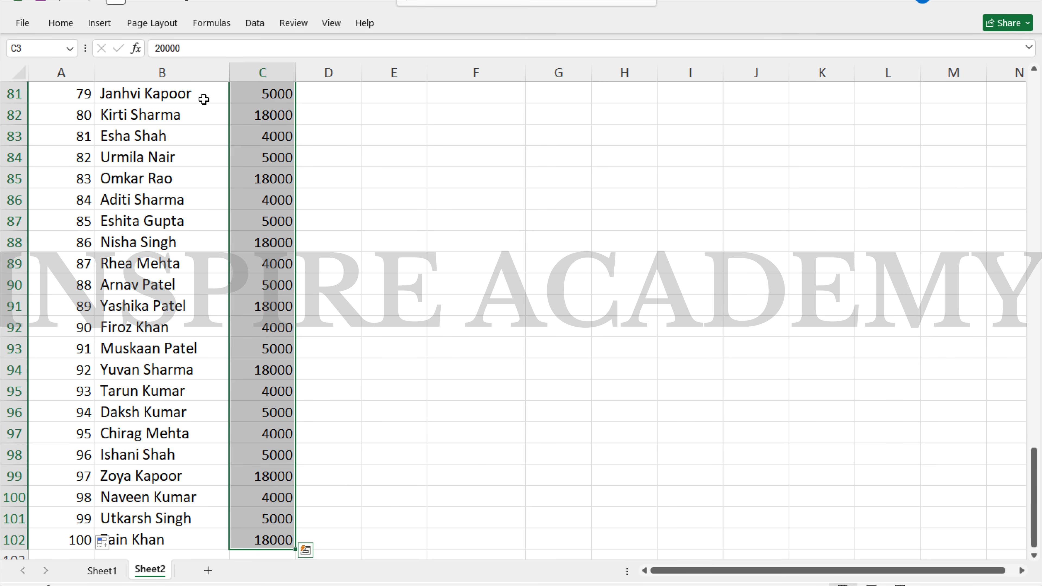
click(72, 26)
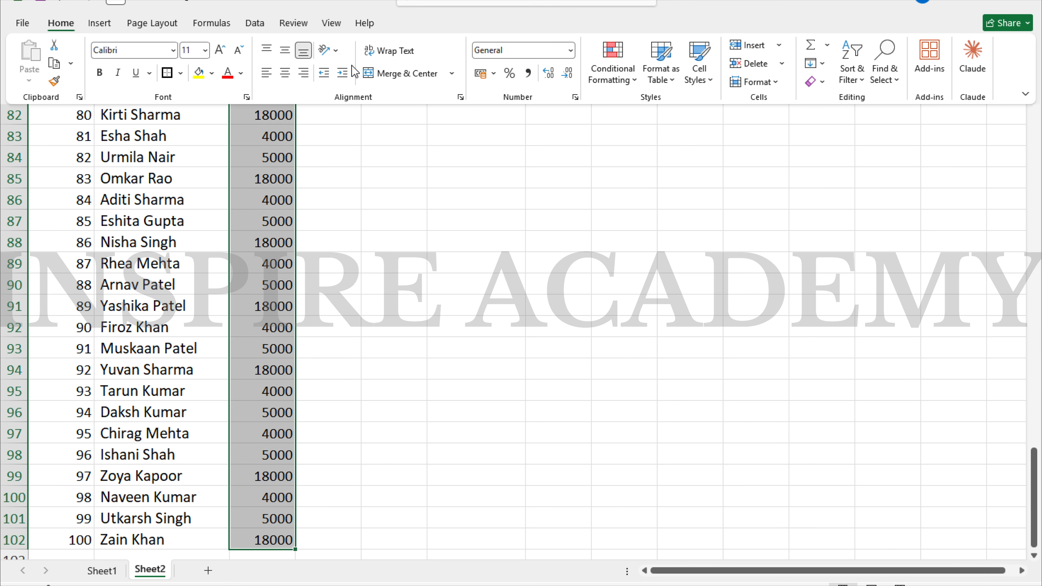
click(533, 76)
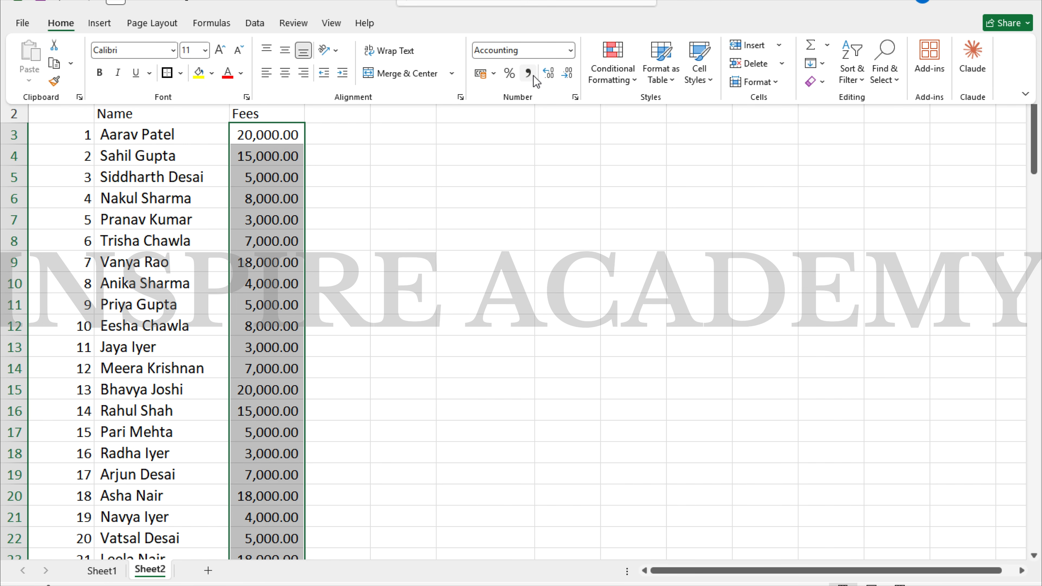
- Enter 50% in the empty cell F4
click(469, 158)
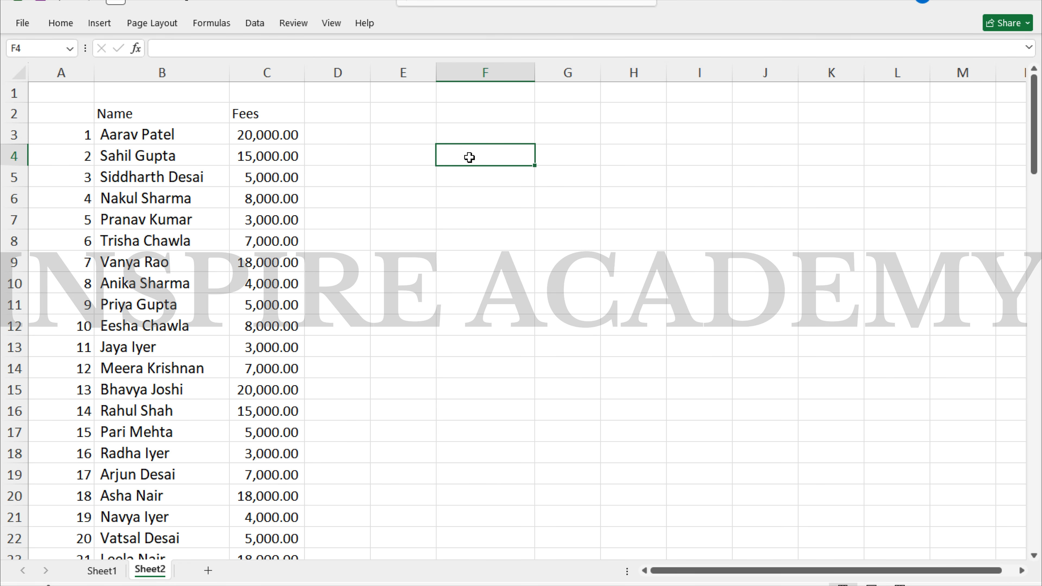
text(50%)
key(Return)
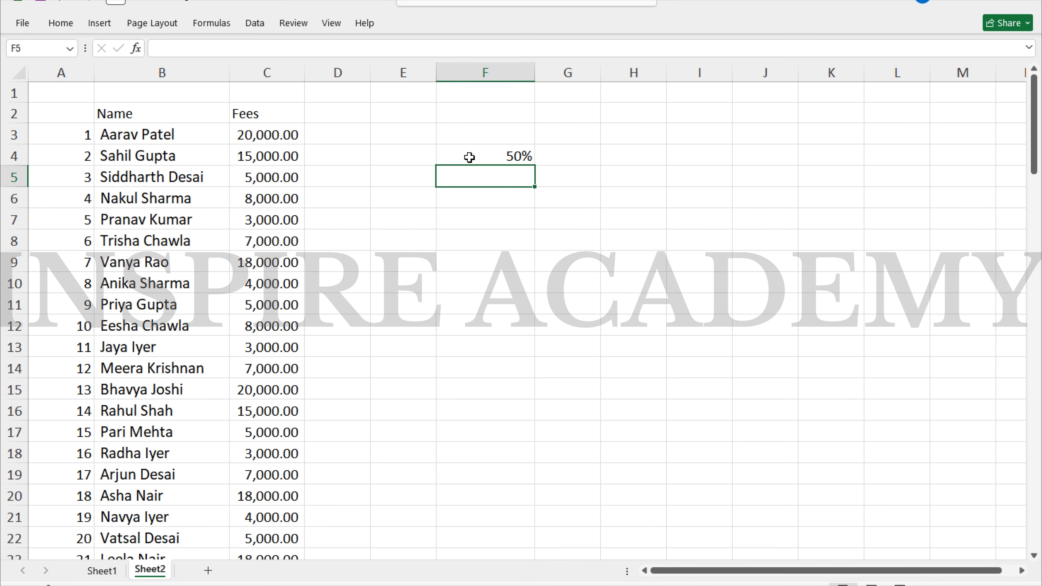
- Replace the contents of cell F4 with 76732
click(510, 156)
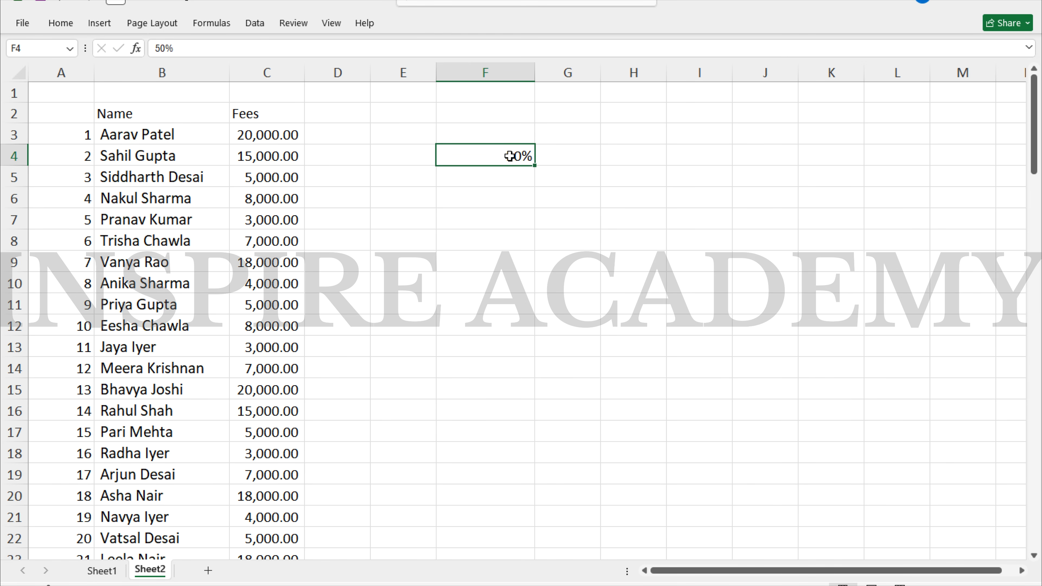
key(BackSpace)
text(76732)
key(Return)
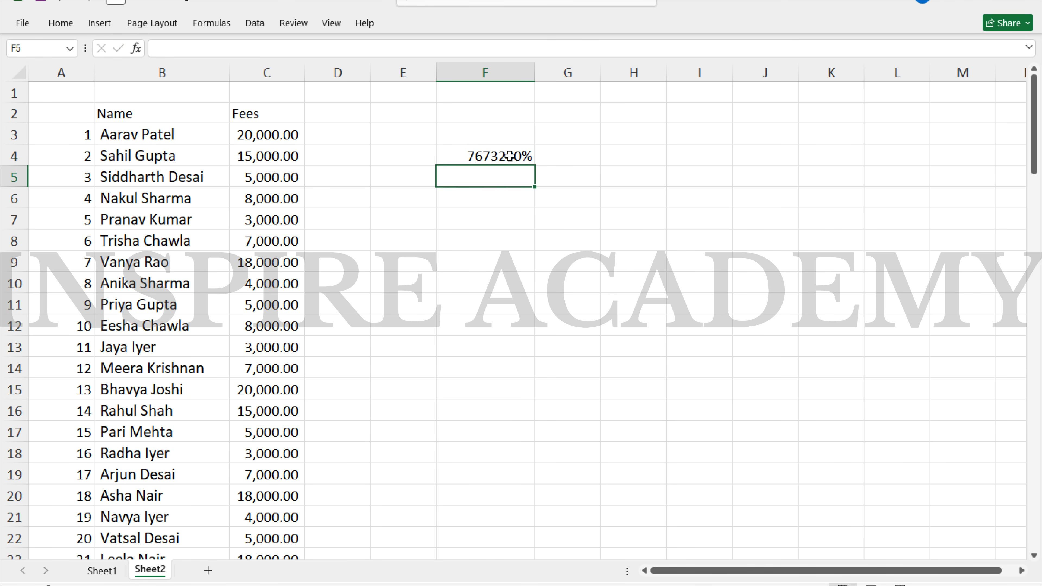
- Set the number format of cell F4 to General
click(513, 156)
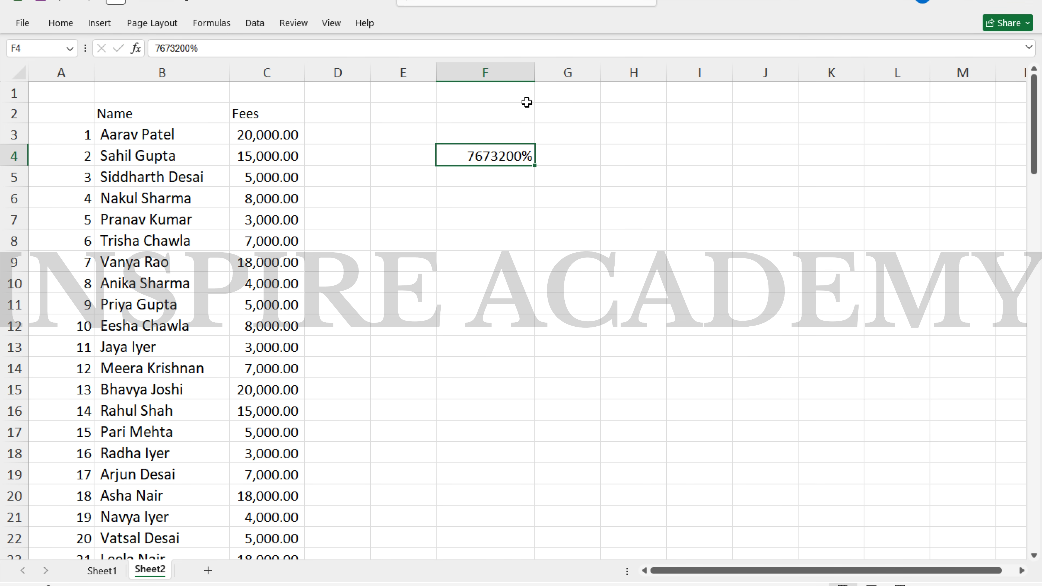
click(60, 23)
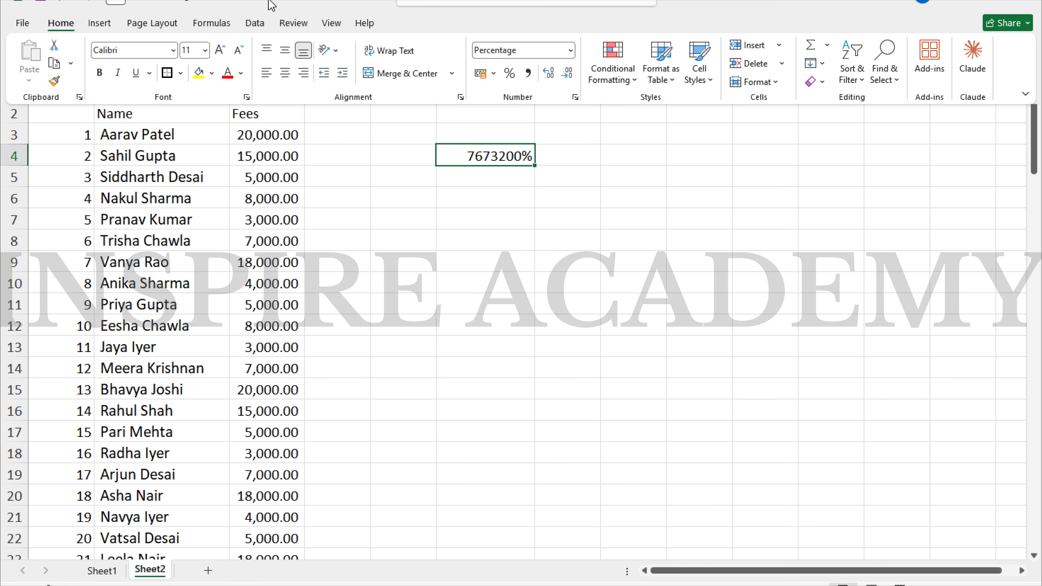
click(570, 50)
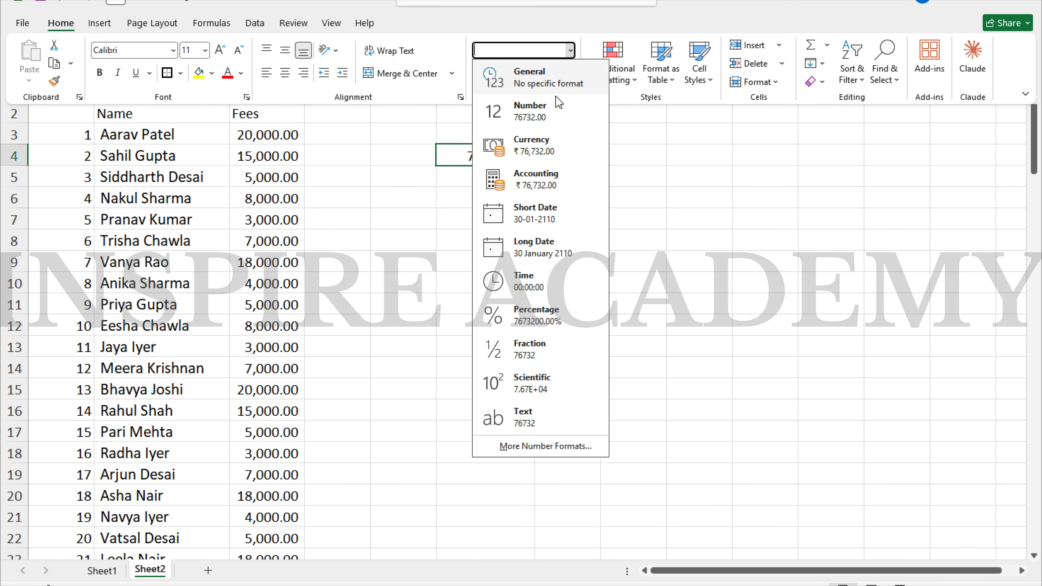
click(554, 80)
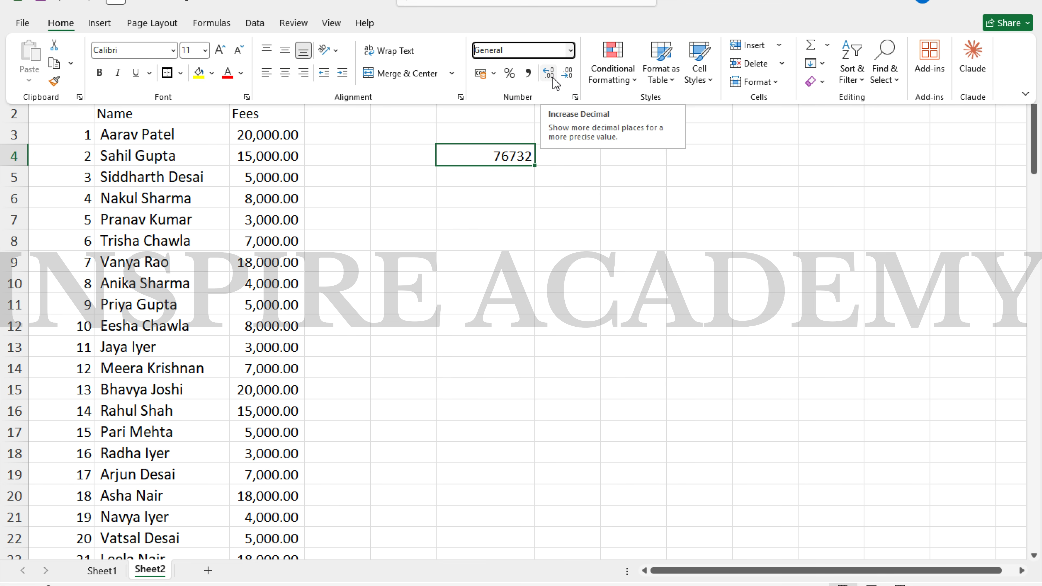
key(Escape)
key(Escape)
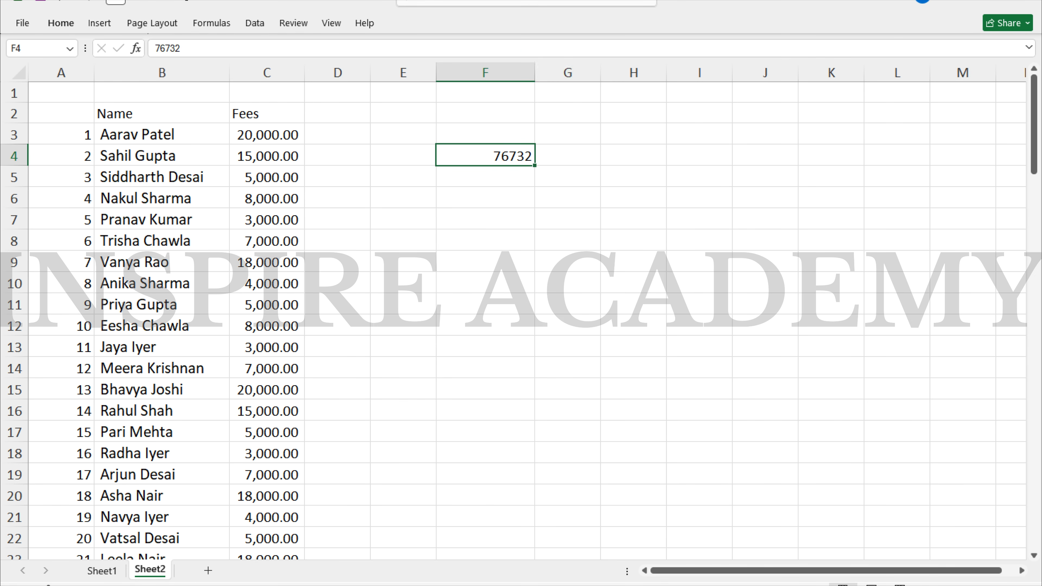
- Replace the number in cell F4 with 6473264, then clear the cell
key(Delete)
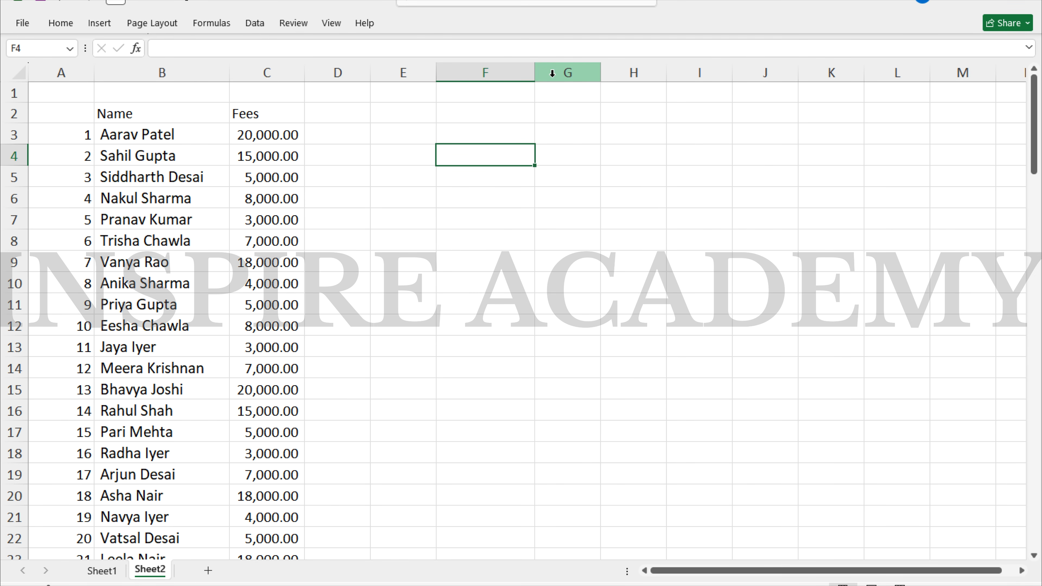
text(6473264)
key(Return)
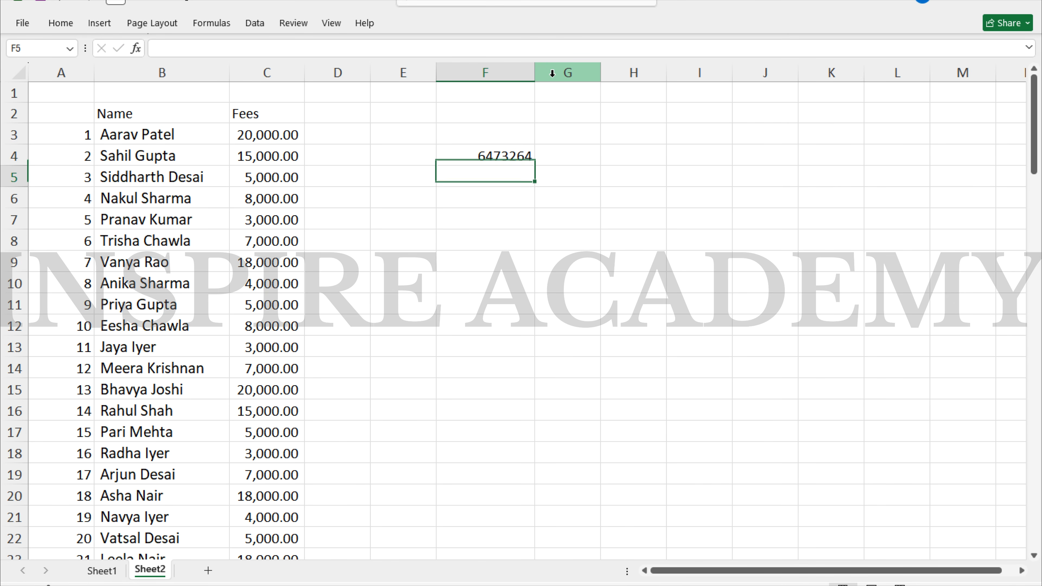
key(Up)
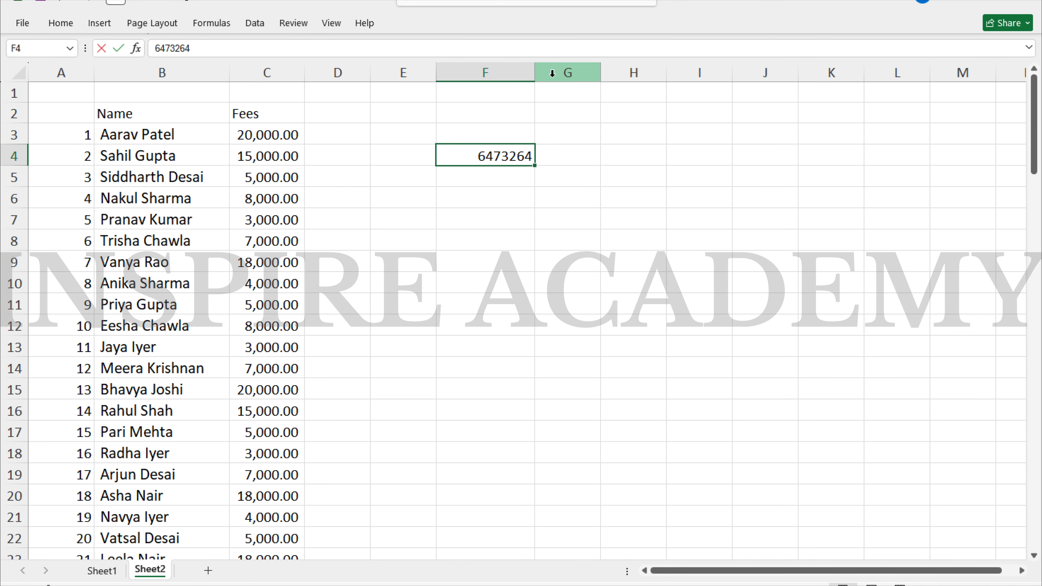
key(Delete)
- Enter the date 01-02-2026 in cell E5
click(400, 217)
click(397, 185)
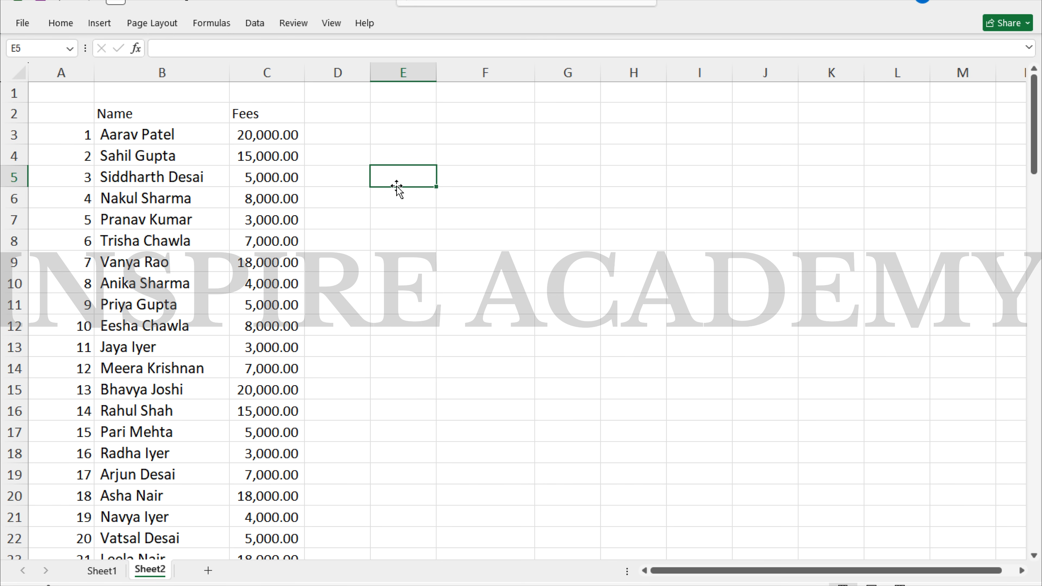
text(01-02-2026)
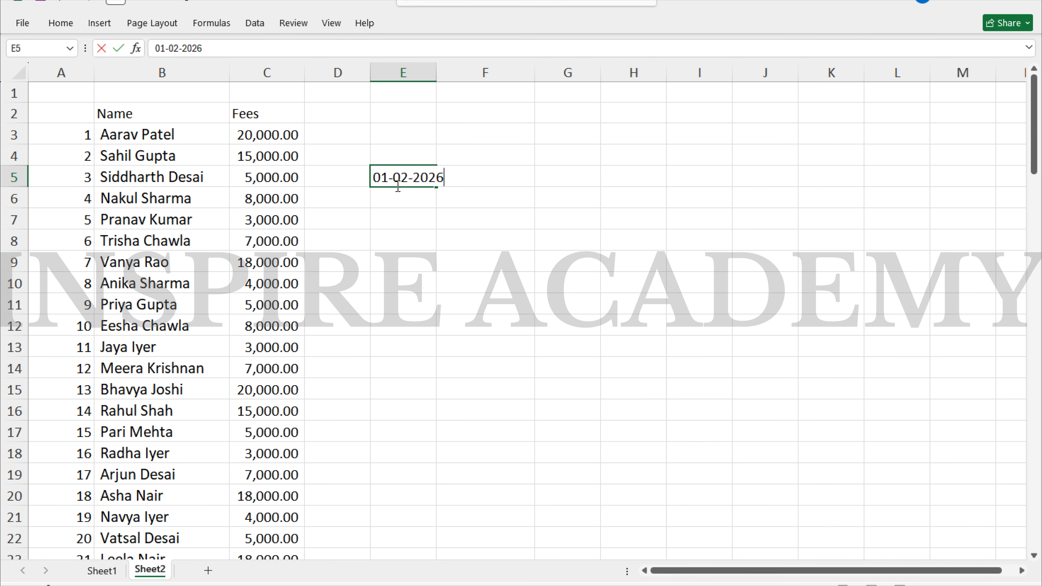
key(Return)
- Copy the date in cell E5 and paste only its value into cell G5 with Paste Special
key(Up)
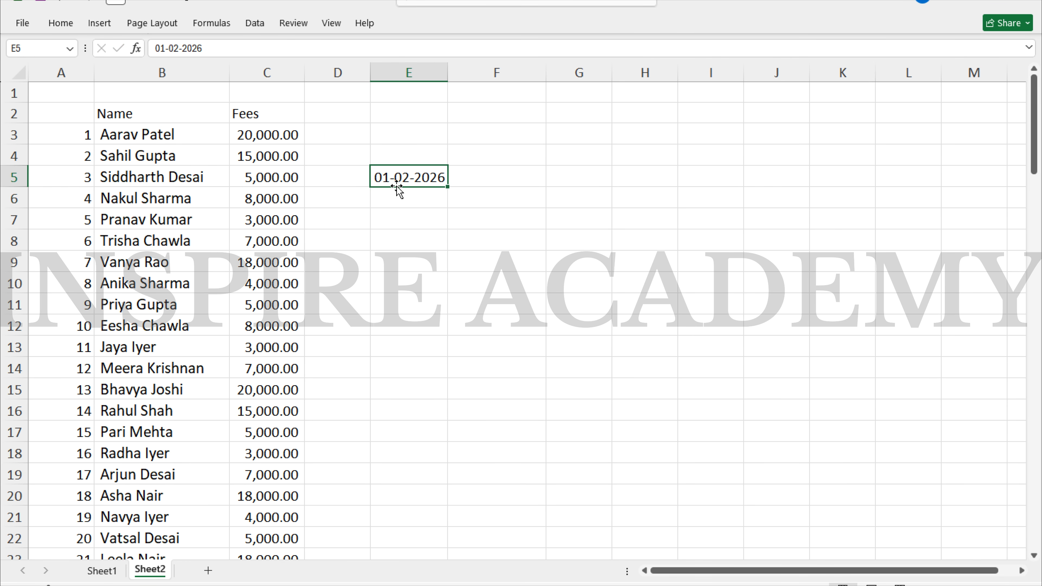
key(Right)
key(Right)
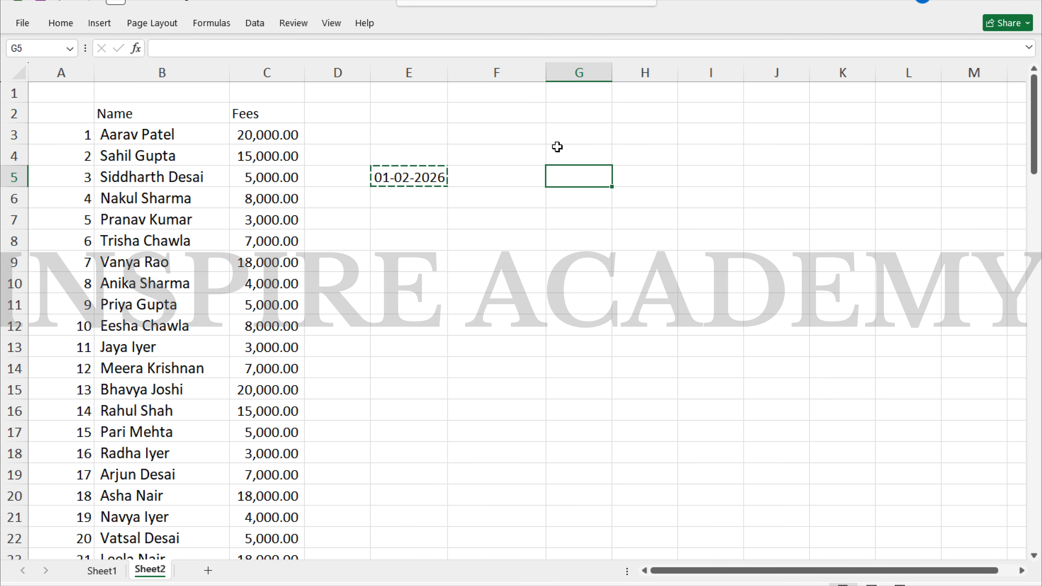
right_click(581, 170)
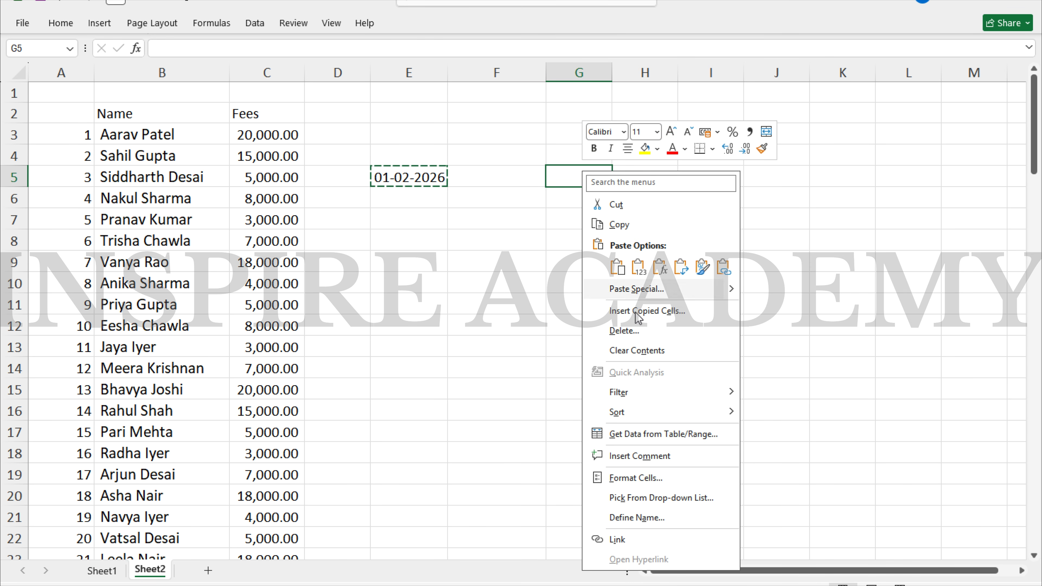
click(649, 297)
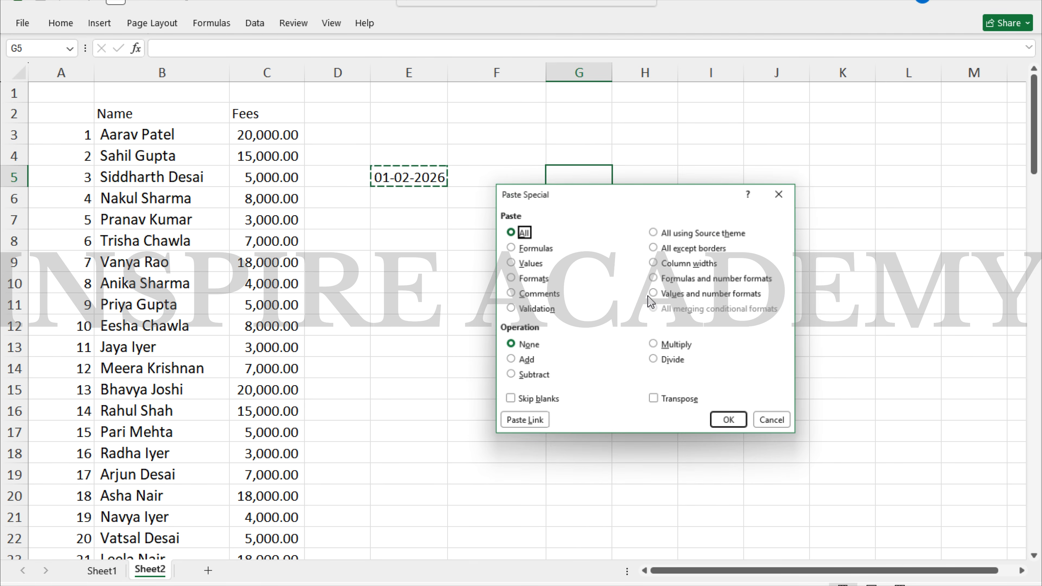
click(526, 263)
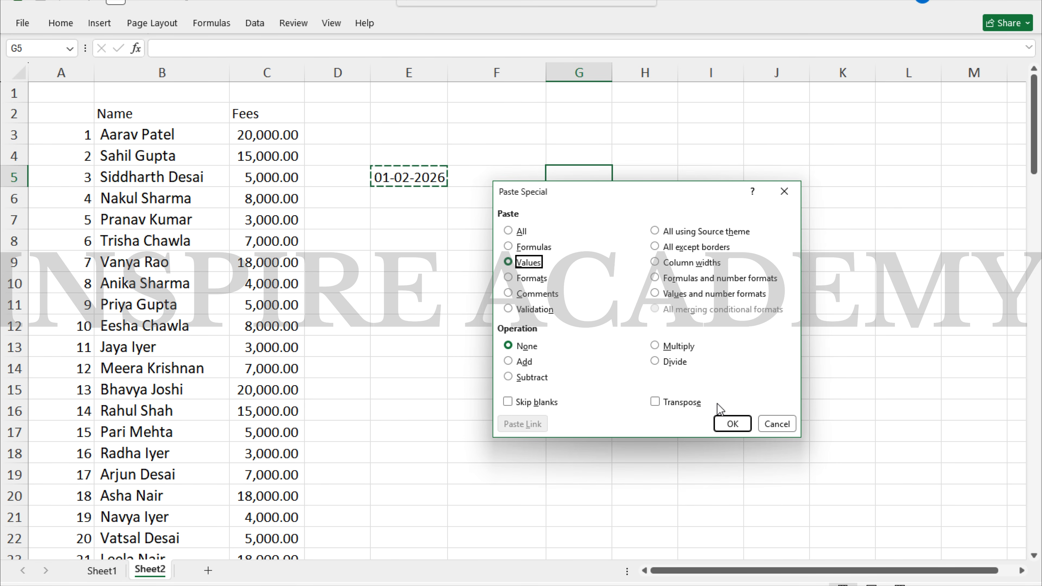
click(733, 424)
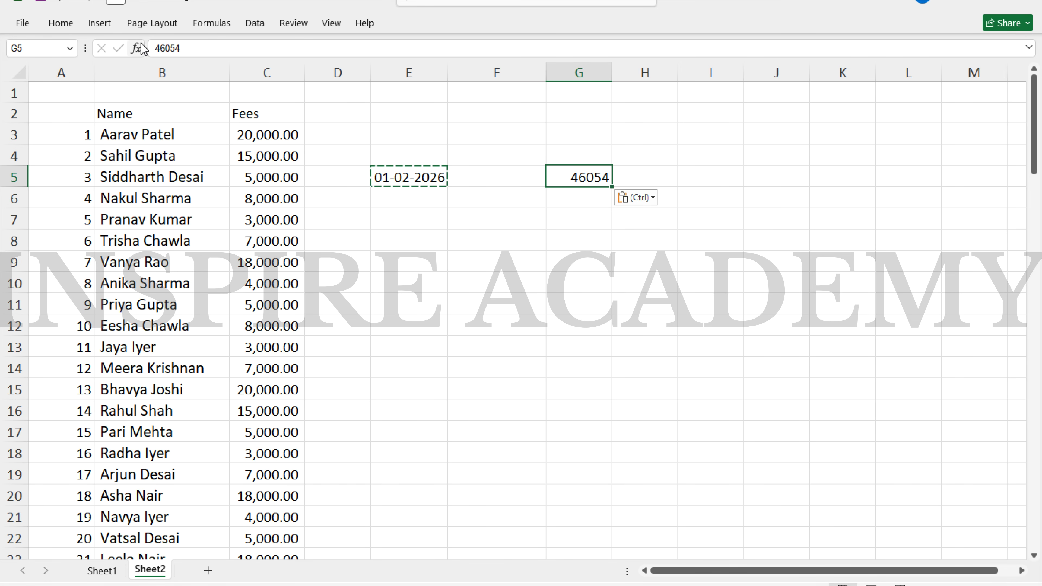
- Set the number format of cell G5 to Short Date
click(62, 23)
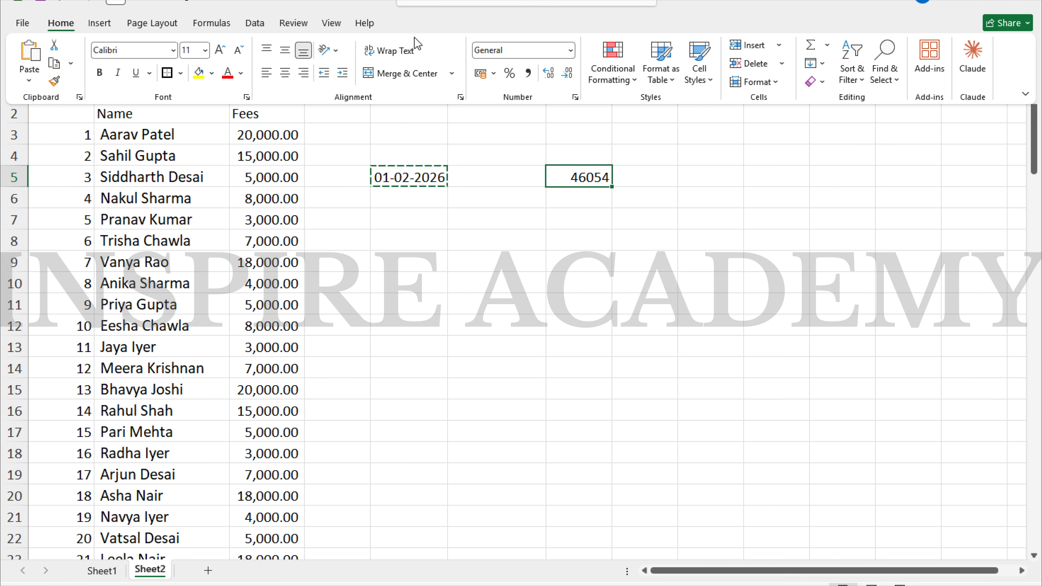
click(570, 51)
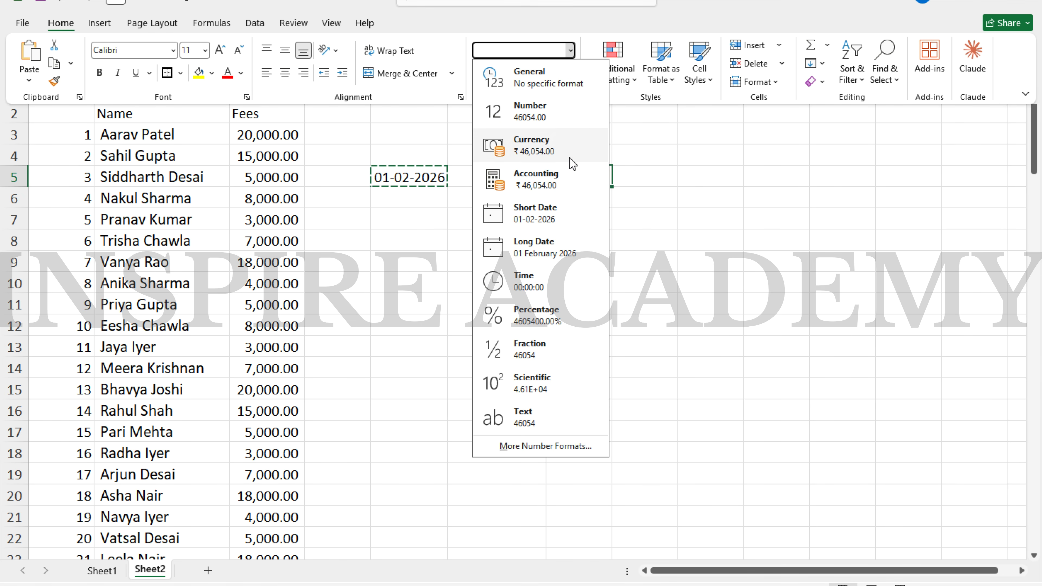
click(551, 215)
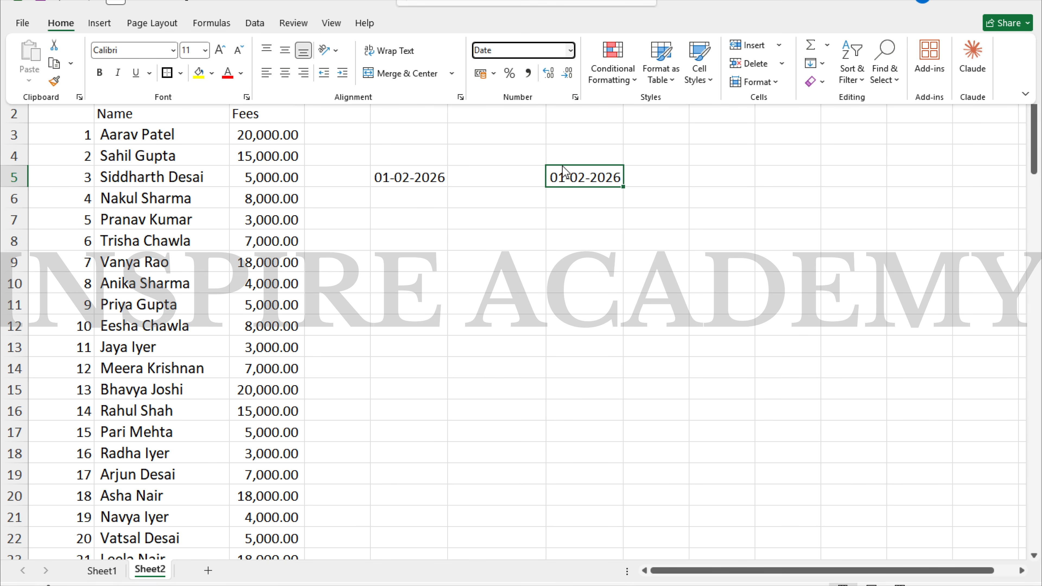